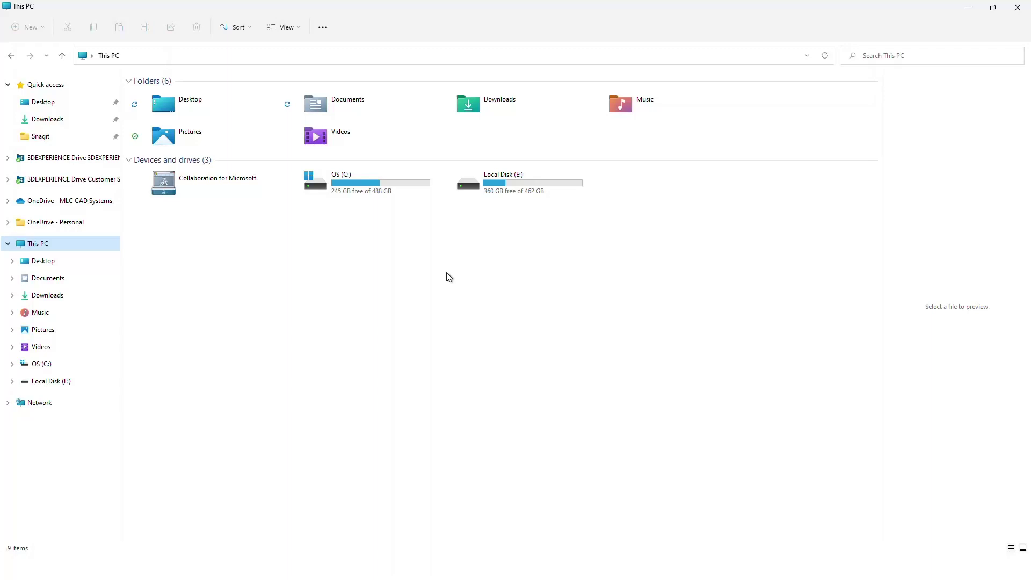
- Open the Holmatro vault on Local Disk (E:) and log in with the account's user name and password
{"action": "double_click", "coordinate": [501, 183]}
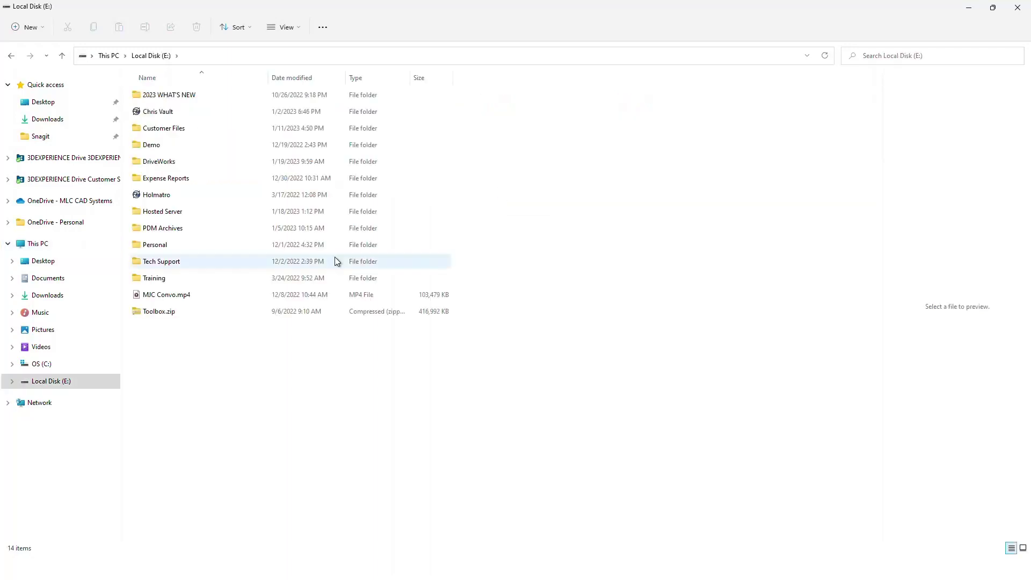
{"action": "double_click", "coordinate": [155, 195]}
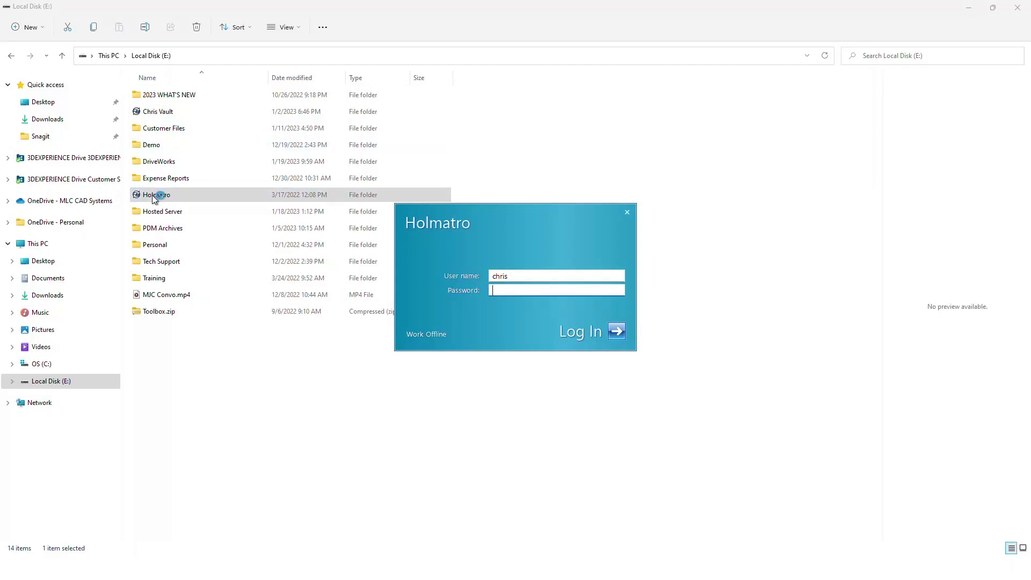
{"action": "left_click_drag", "start_coordinate": [531, 278], "coordinate": [490, 278]}
{"action": "left_click", "coordinate": [496, 290]}
{"action": "key", "text": "shift+Tab"}
{"action": "left_click", "coordinate": [502, 290]}
{"action": "left_click", "coordinate": [616, 333]}
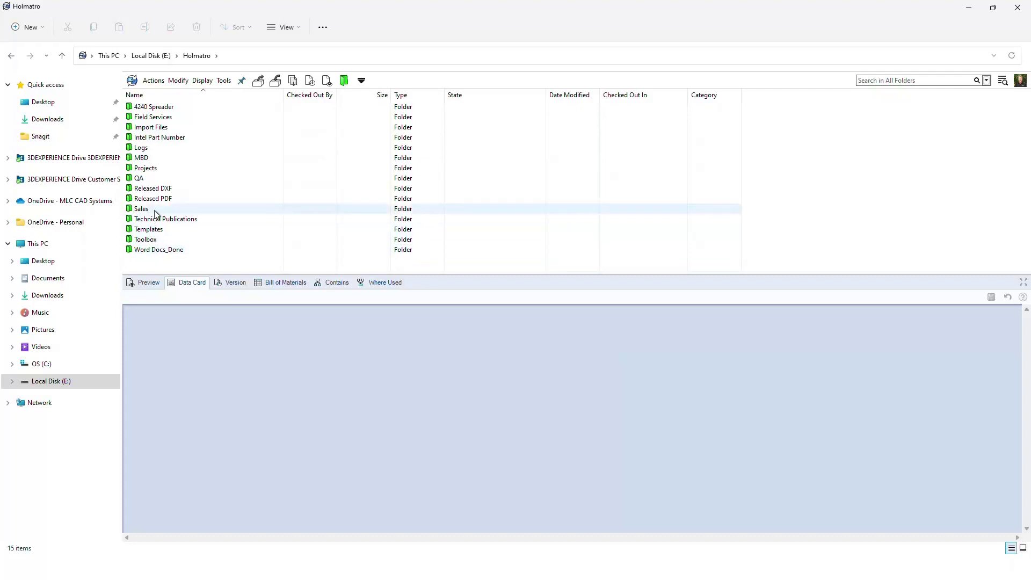
- Browse the Projects folder to the CAD Files of P-00101.ABC Corp and return to the vault root
{"action": "double_click", "coordinate": [147, 169]}
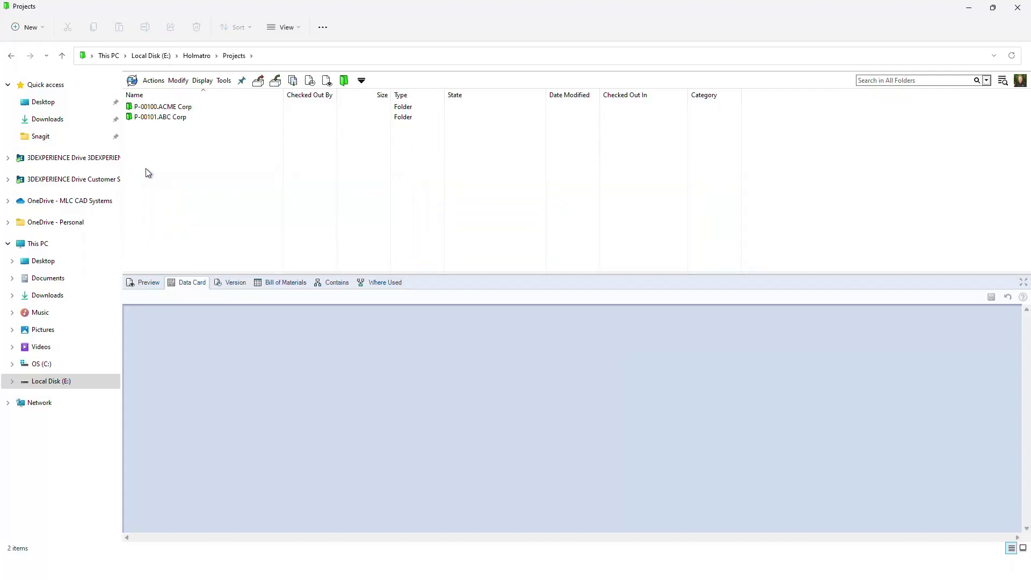
{"action": "double_click", "coordinate": [161, 117]}
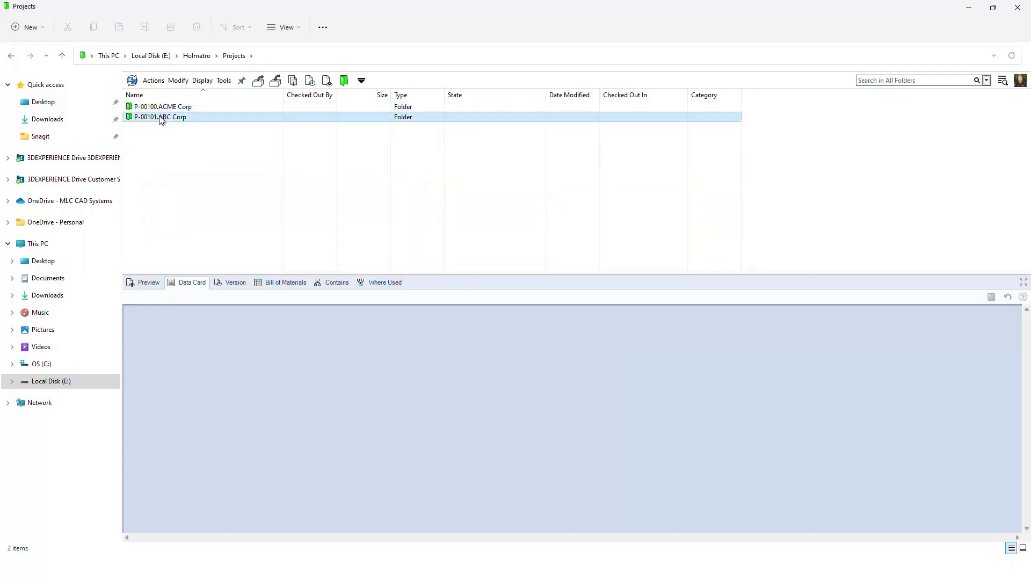
{"action": "double_click", "coordinate": [159, 117]}
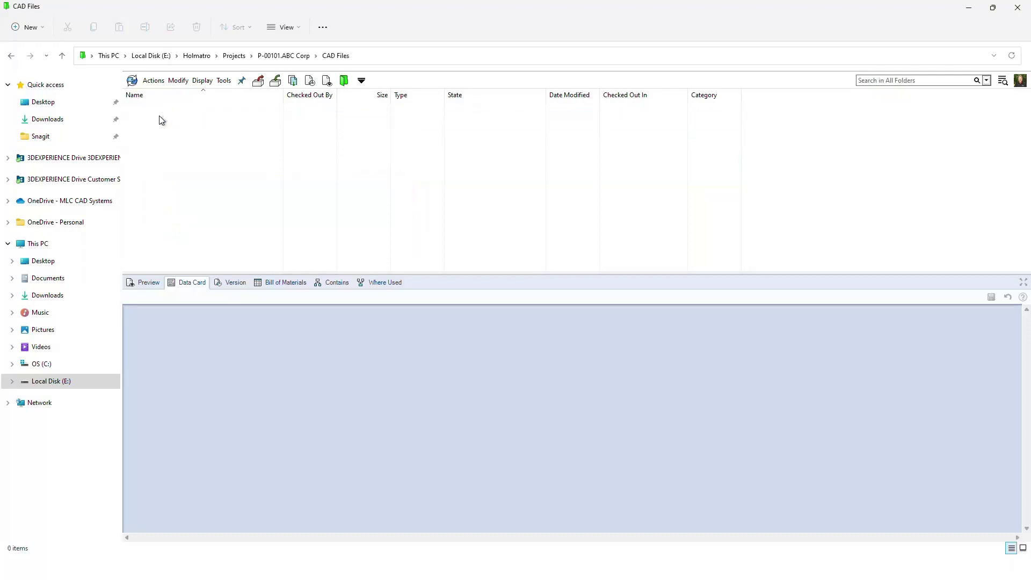
{"action": "left_click", "coordinate": [205, 60]}
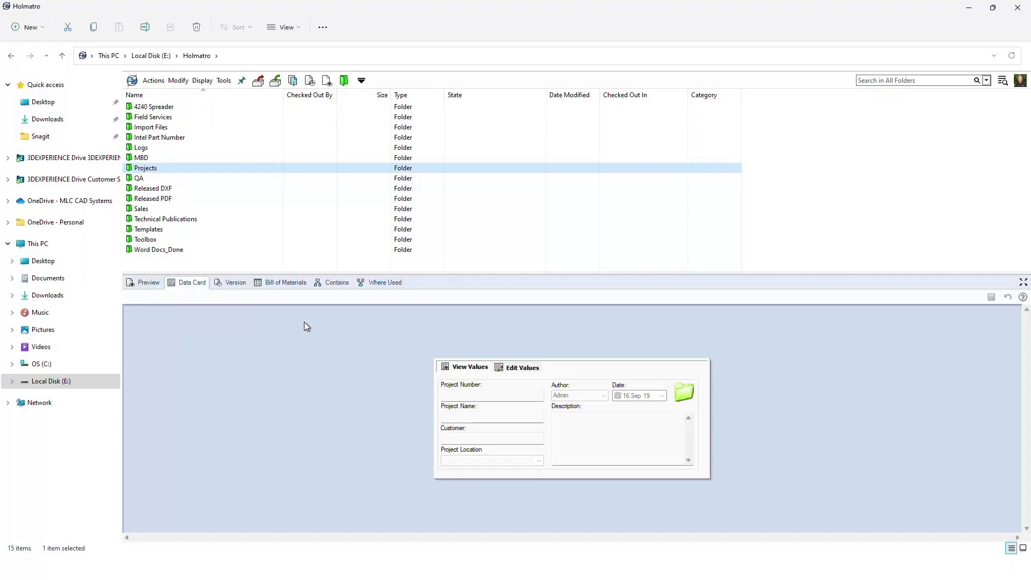
- Examine the project data cards of P-00100.ACME Corp and P-00101.ABC Corp, and return to the vault root
{"action": "double_click", "coordinate": [149, 169]}
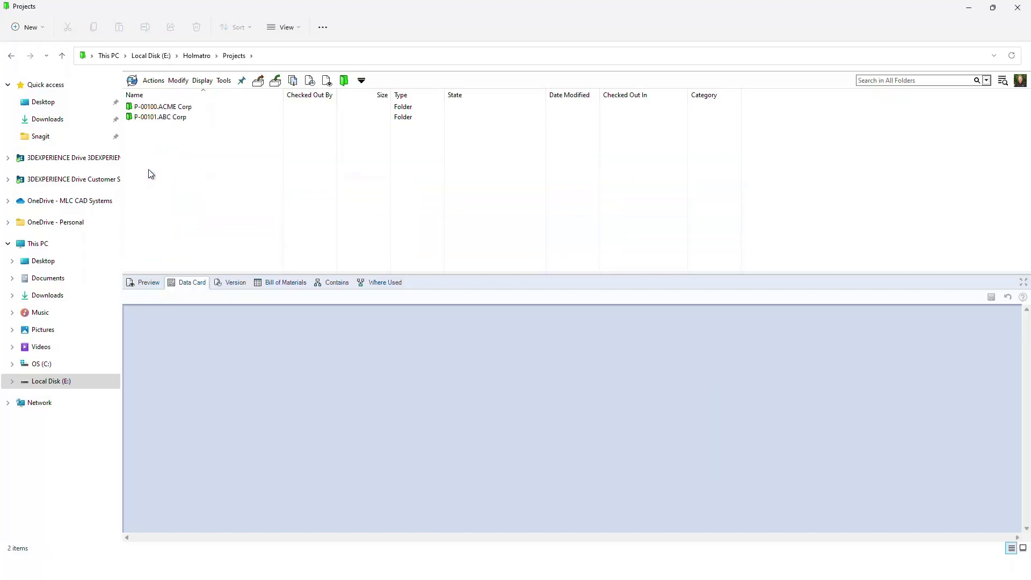
{"action": "left_click", "coordinate": [179, 109]}
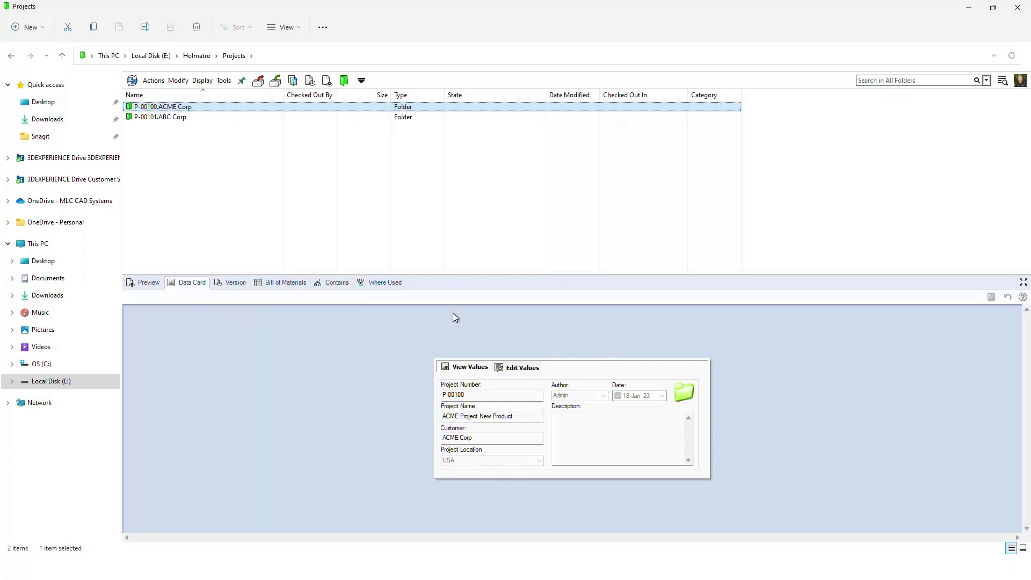
{"action": "left_click", "coordinate": [156, 119]}
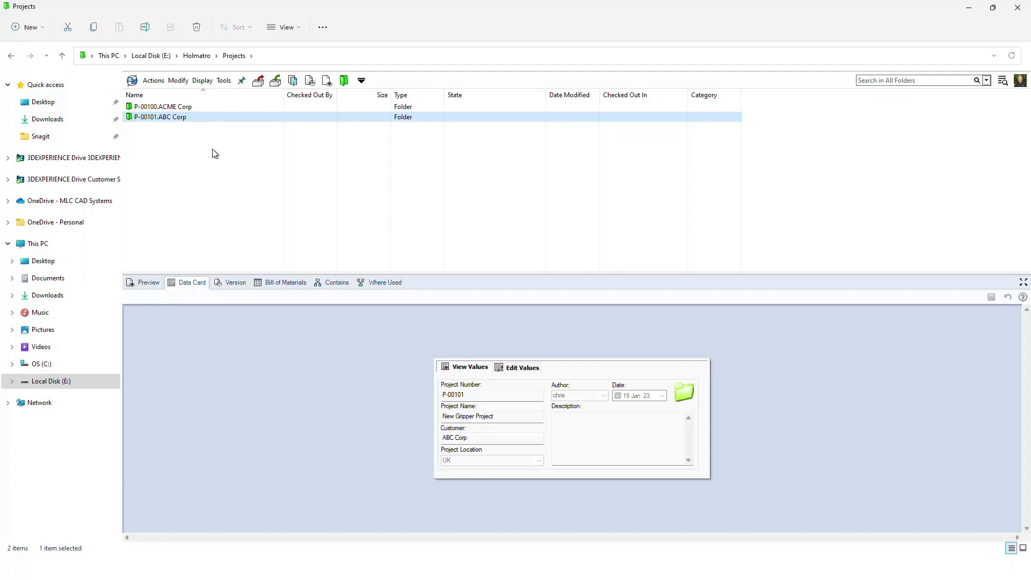
{"action": "left_click", "coordinate": [198, 56]}
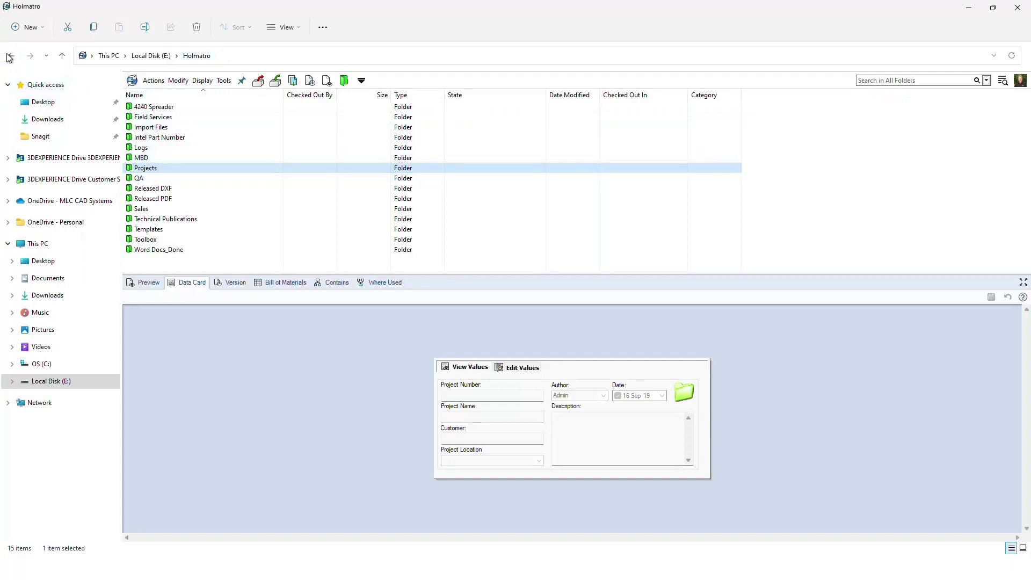
- Go to the CAD Files folder of P-00100.ACME Corp and view the data card of NEW ROD END.SLDPRT
{"action": "double_click", "coordinate": [145, 167]}
{"action": "double_click", "coordinate": [164, 107]}
{"action": "double_click", "coordinate": [157, 117]}
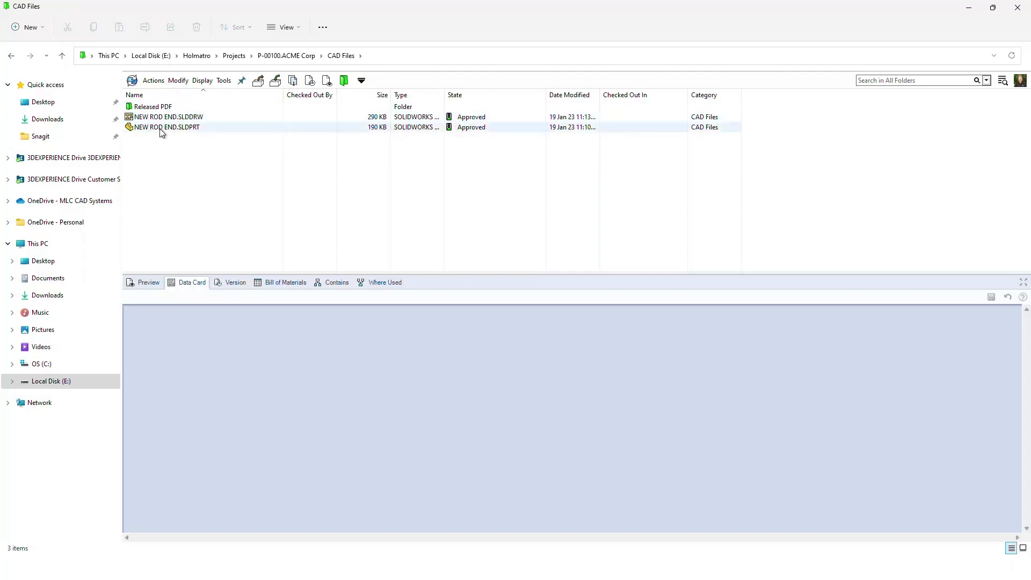
{"action": "left_click", "coordinate": [164, 127]}
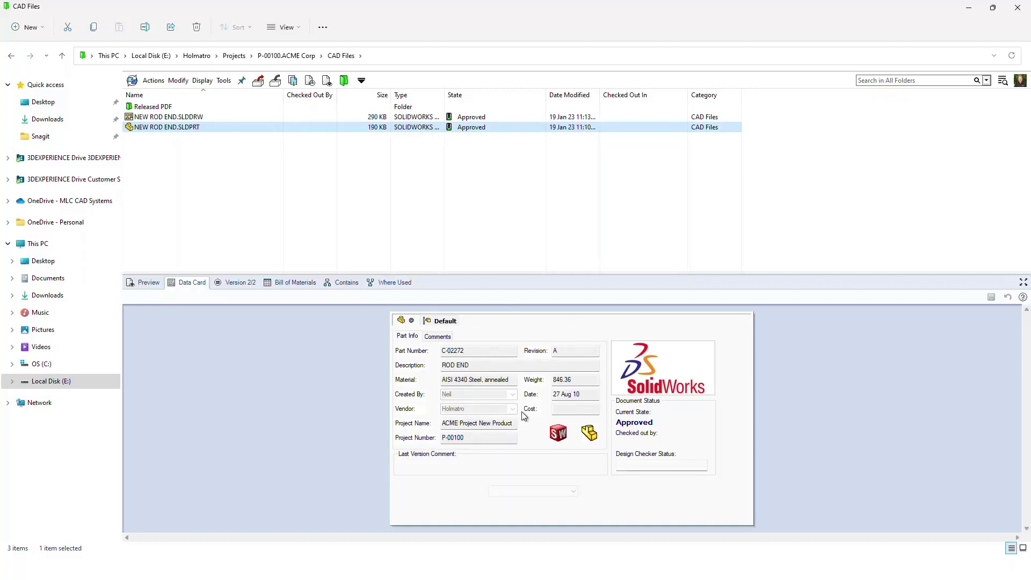
- Preview the rod end part and examine the display option for showing bitmaps of SOLIDWORKS files
{"action": "left_click", "coordinate": [143, 283]}
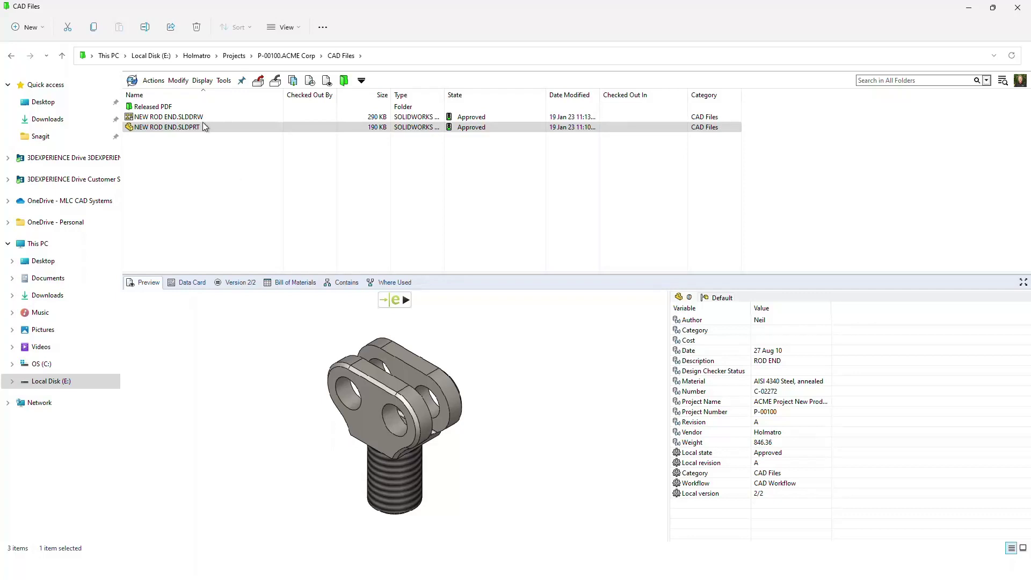
{"action": "left_click", "coordinate": [203, 81]}
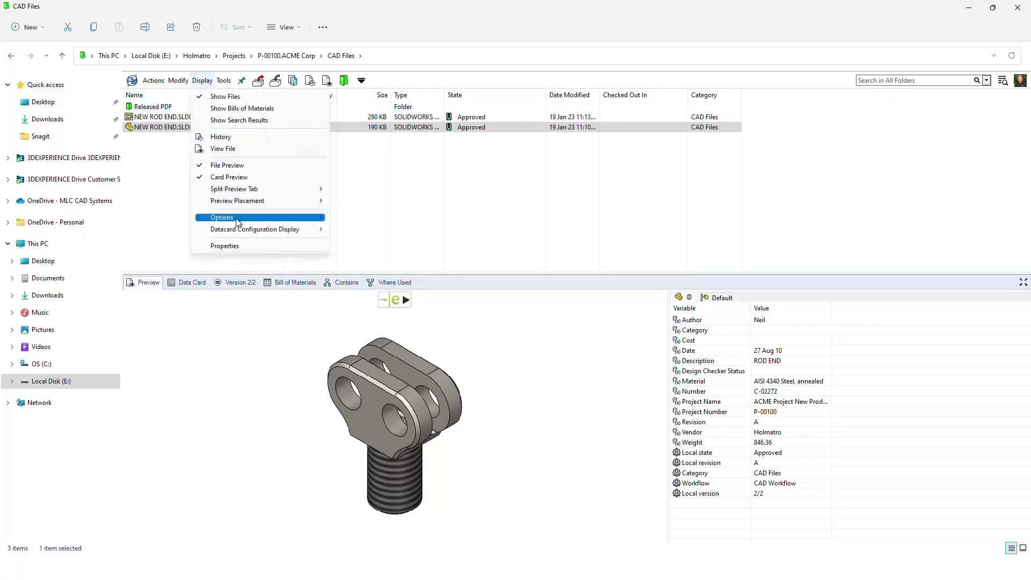
{"action": "mouse_move", "coordinate": [238, 221]}
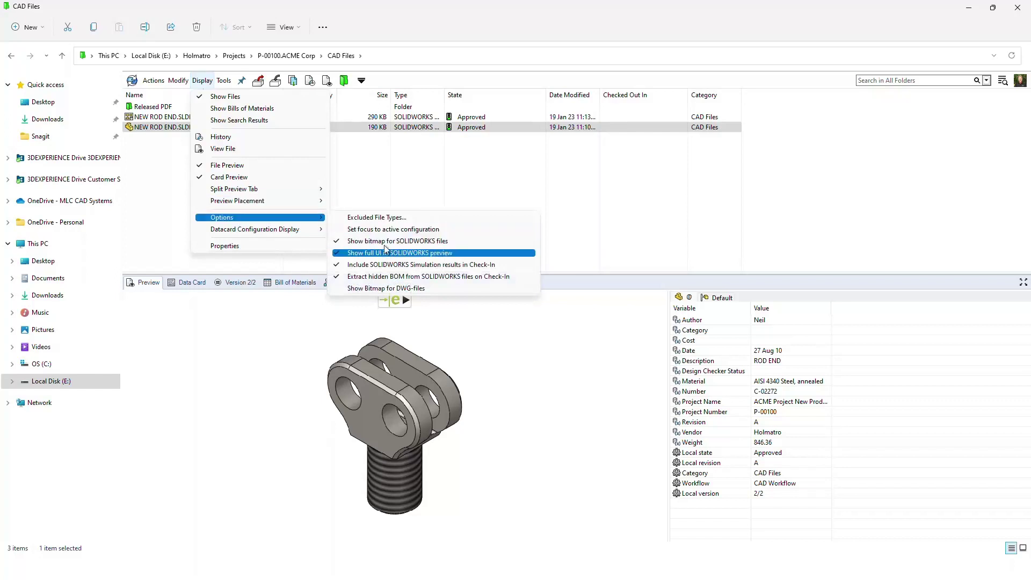
{"action": "left_click", "coordinate": [415, 242]}
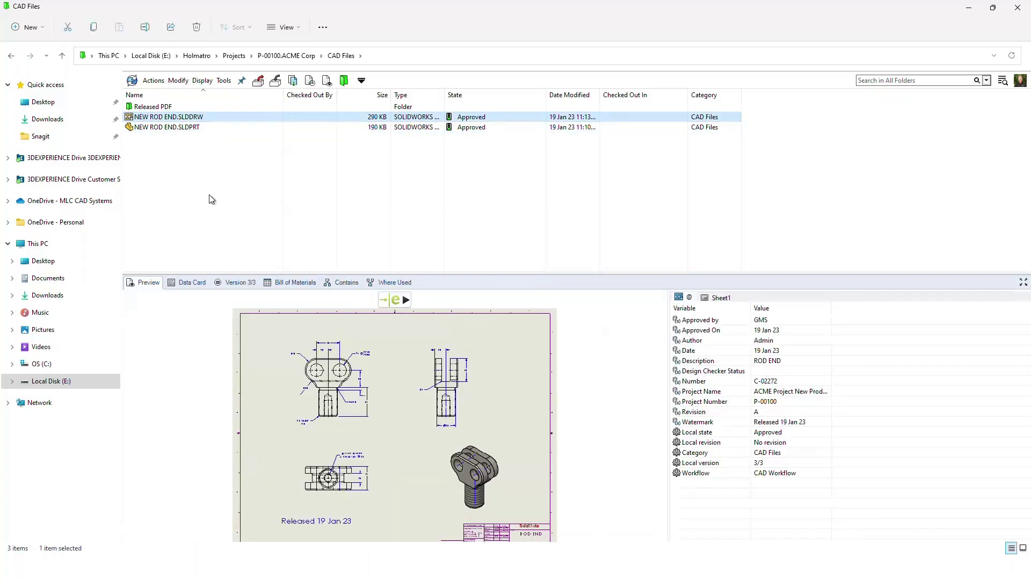
- Load the interactive 3D preview of NEW ROD END.SLDPRT and inspect the model by rotating it
{"action": "left_click", "coordinate": [195, 129]}
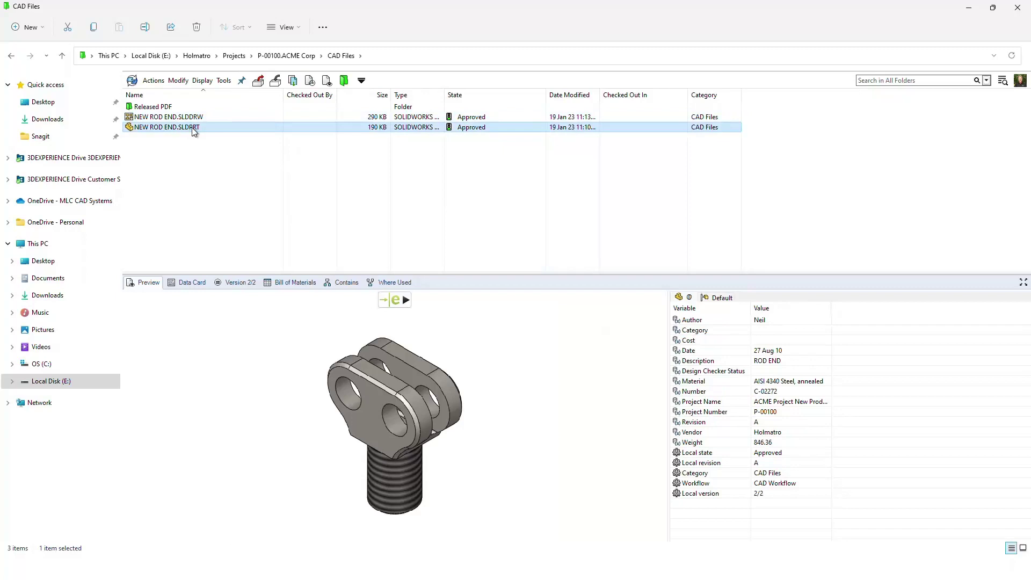
{"action": "left_click", "coordinate": [402, 302]}
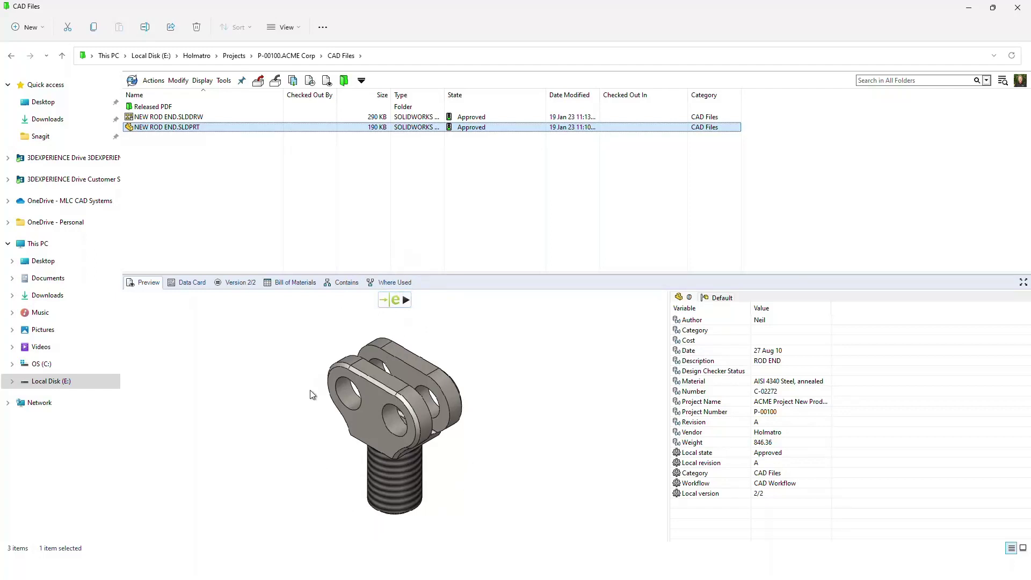
{"action": "left_click", "coordinate": [402, 304]}
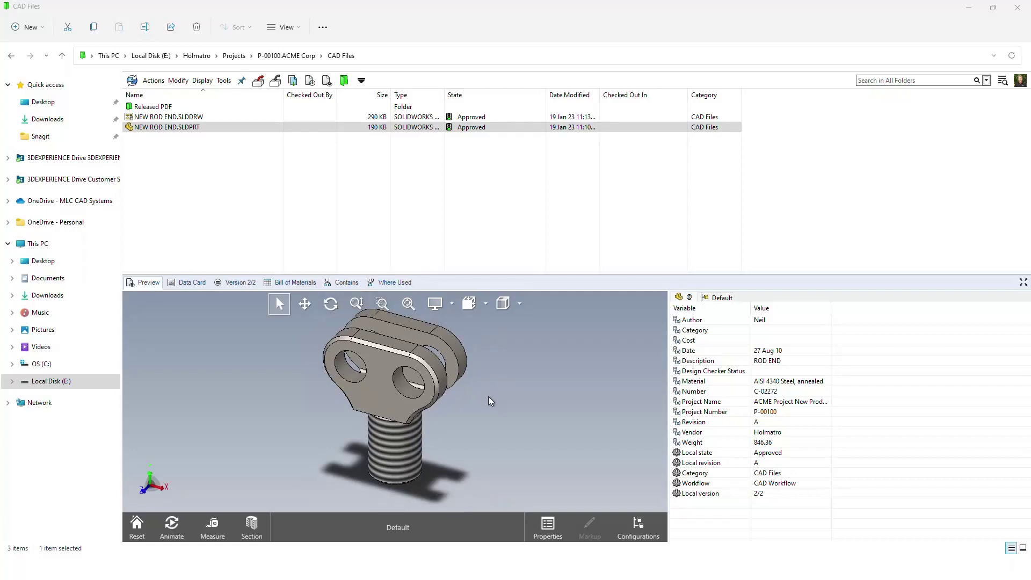
{"action": "mouse_move", "coordinate": [486, 395]}
{"action": "middle_mouse_down"}
{"action": "mouse_move", "coordinate": [471, 367]}
{"action": "mouse_move", "coordinate": [242, 398]}
{"action": "mouse_move", "coordinate": [194, 366]}
{"action": "mouse_move", "coordinate": [197, 329]}
{"action": "mouse_move", "coordinate": [221, 363]}
{"action": "mouse_move", "coordinate": [307, 421]}
{"action": "mouse_move", "coordinate": [436, 381]}
{"action": "mouse_move", "coordinate": [468, 401]}
{"action": "middle_mouse_up"}
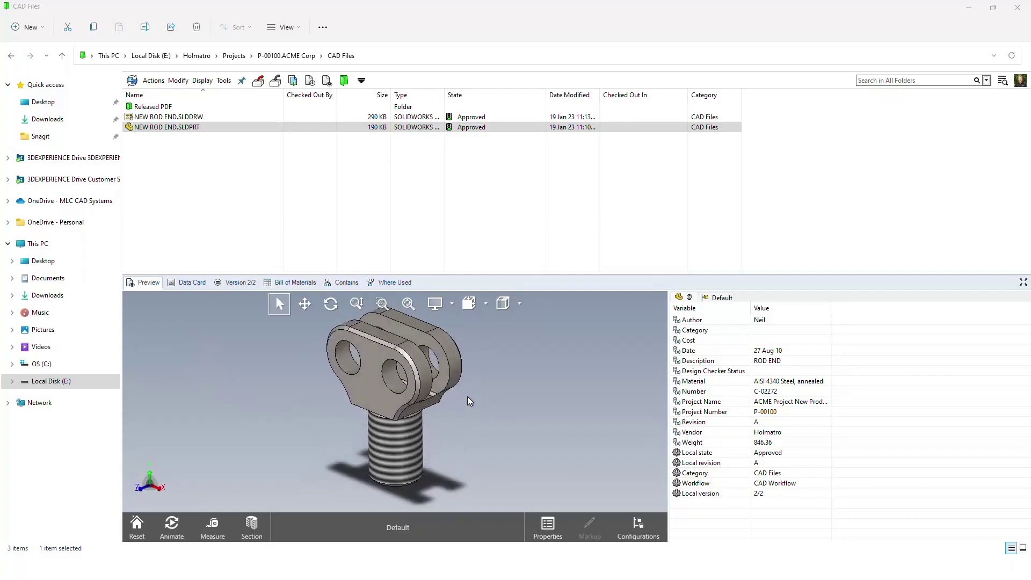
{"action": "scroll", "coordinate": [468, 401], "scroll_direction": "up", "scroll_amount": 2}
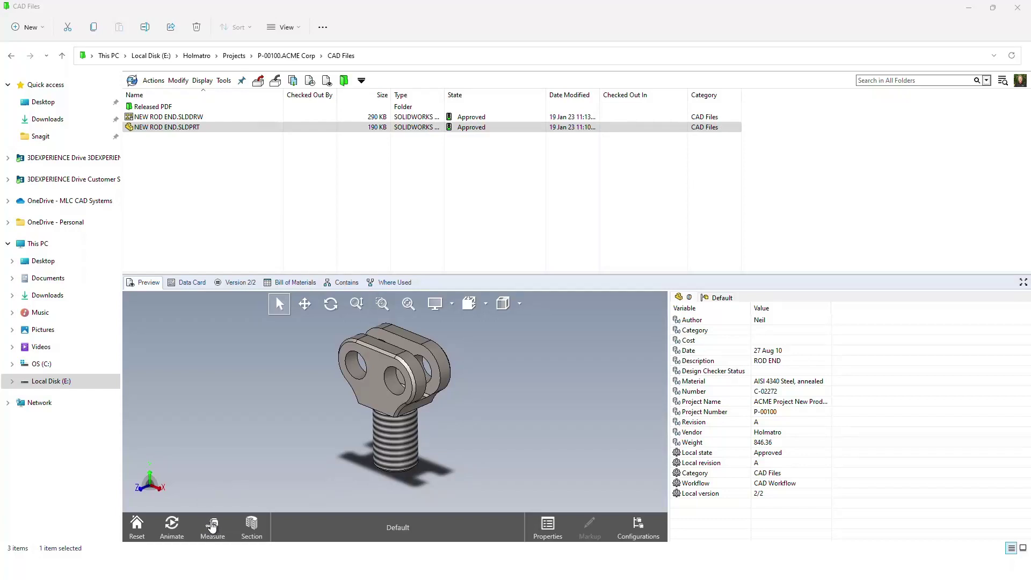
- Measure the center distance between the two holes in the rod end's front lug, and reset the preview
{"action": "left_click", "coordinate": [211, 526]}
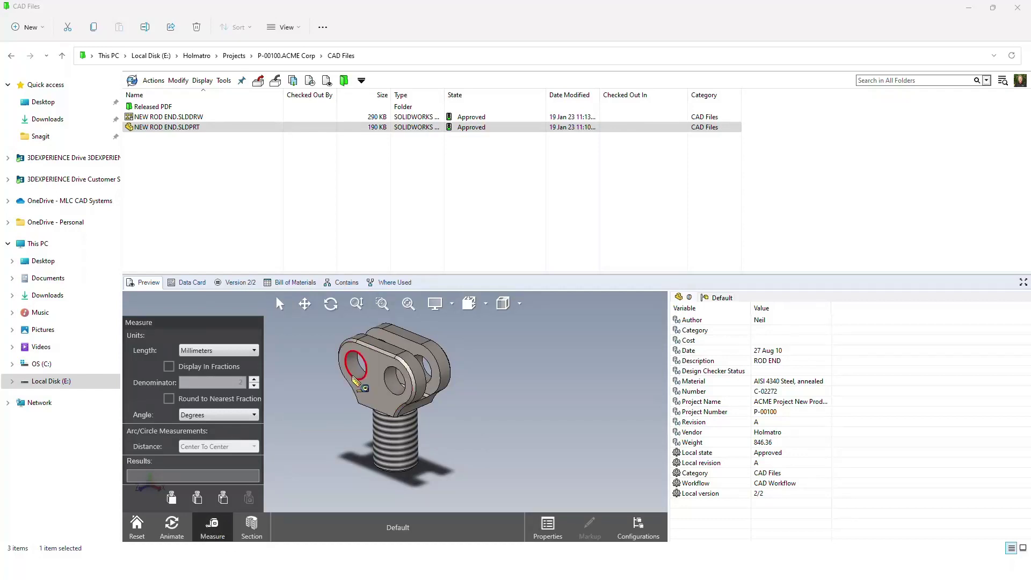
{"action": "left_click", "coordinate": [356, 377]}
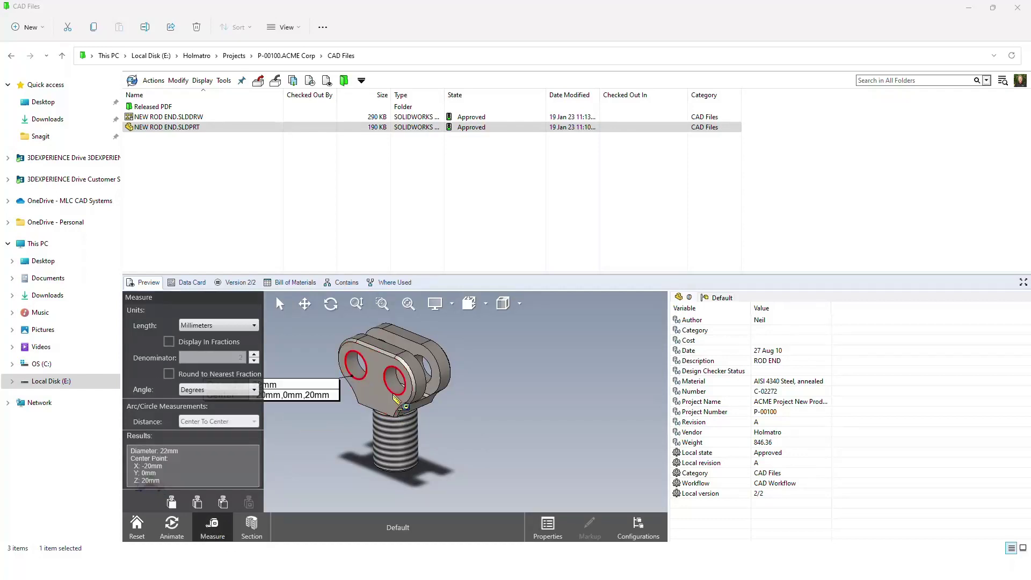
{"action": "left_click", "coordinate": [395, 397]}
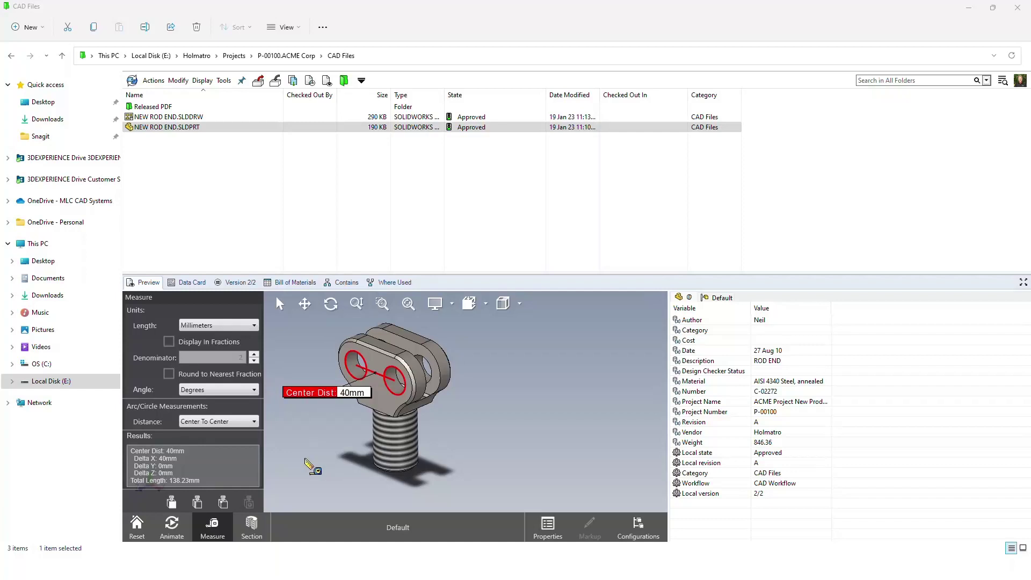
{"action": "left_click", "coordinate": [137, 526]}
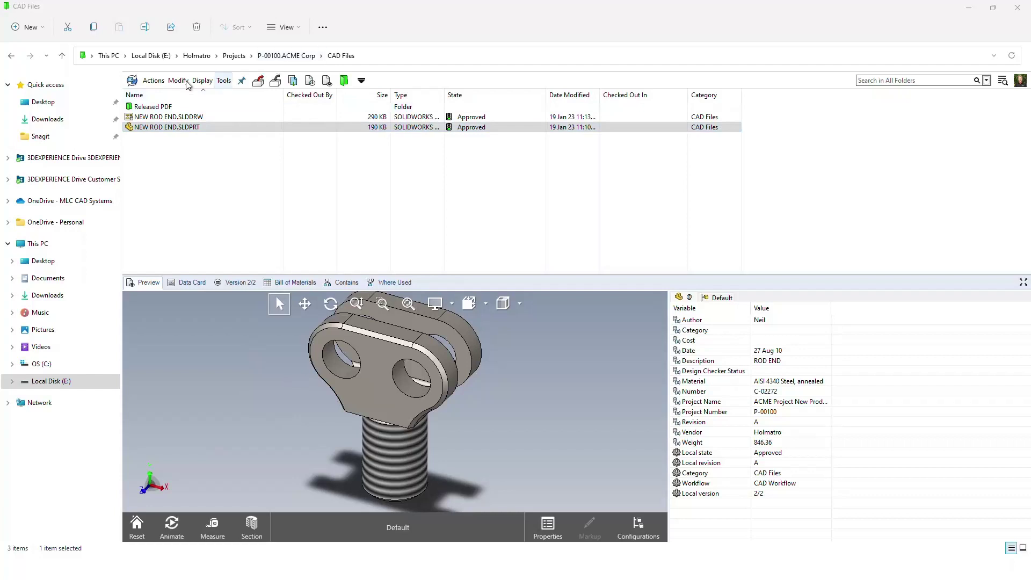
- Preview NEW ROD ENDSLDDRW.pdf from the Released PDF folder with the bookmarks and tools panes collapsed
{"action": "double_click", "coordinate": [155, 107]}
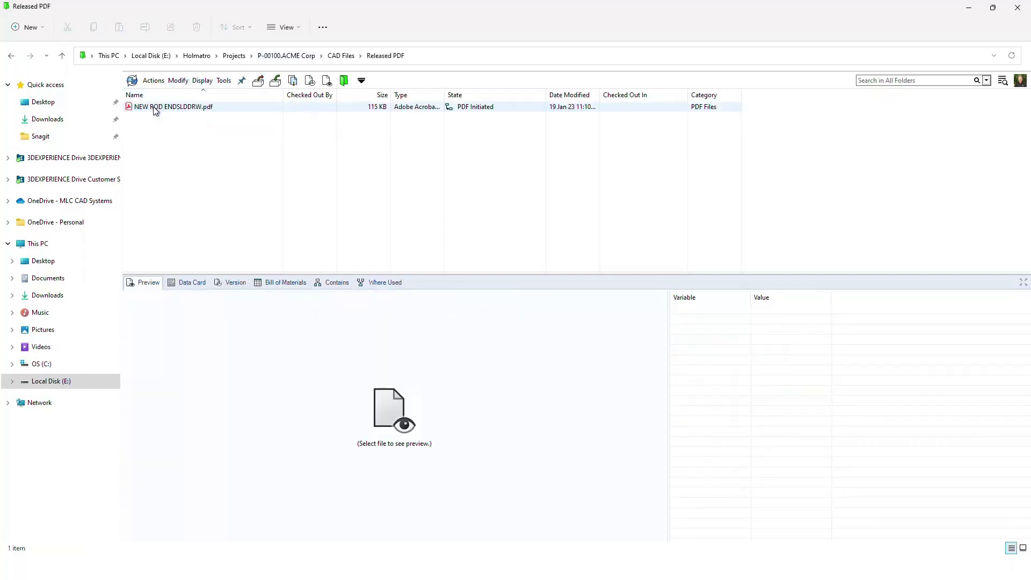
{"action": "left_click", "coordinate": [156, 107]}
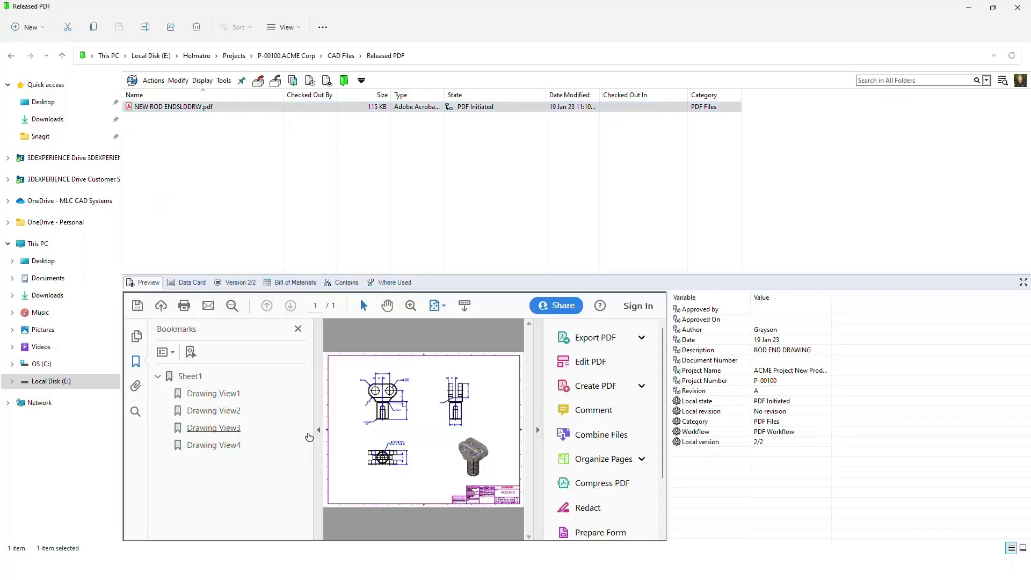
{"action": "left_click", "coordinate": [318, 430]}
{"action": "left_click", "coordinate": [537, 431]}
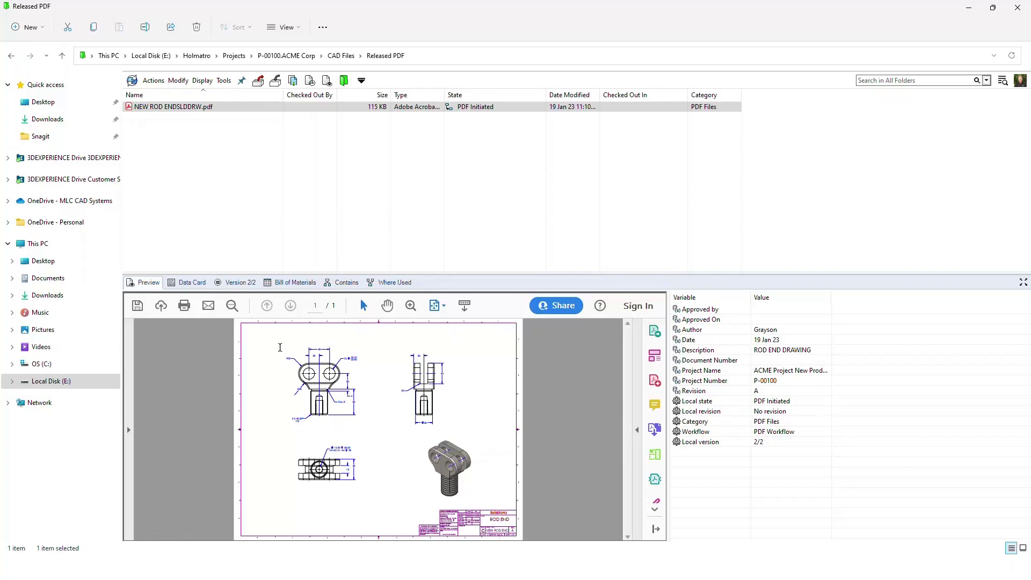
- View the released PDF's data card and return to the root of the Holmatro vault
{"action": "left_click", "coordinate": [192, 284]}
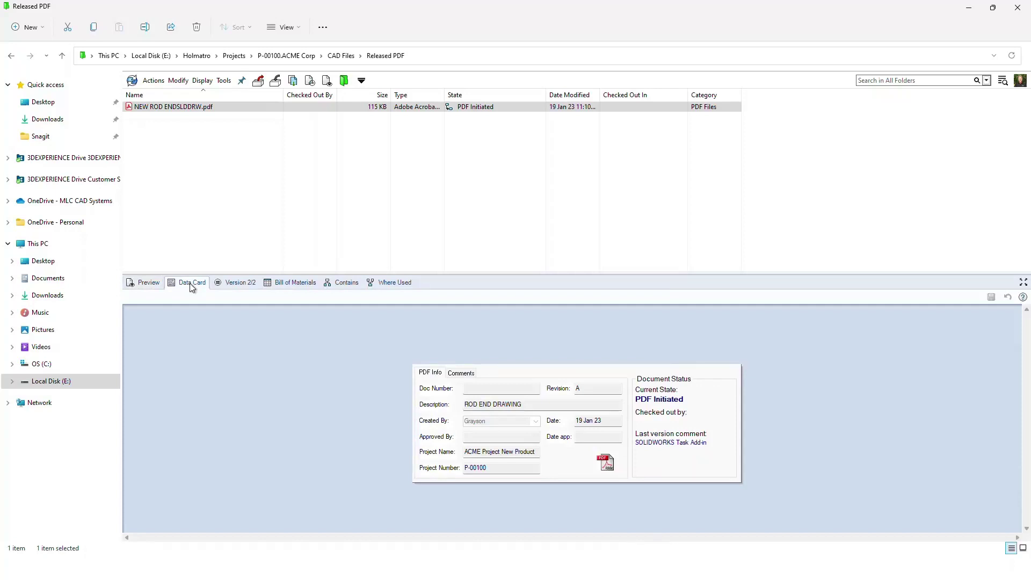
{"action": "left_click", "coordinate": [338, 57]}
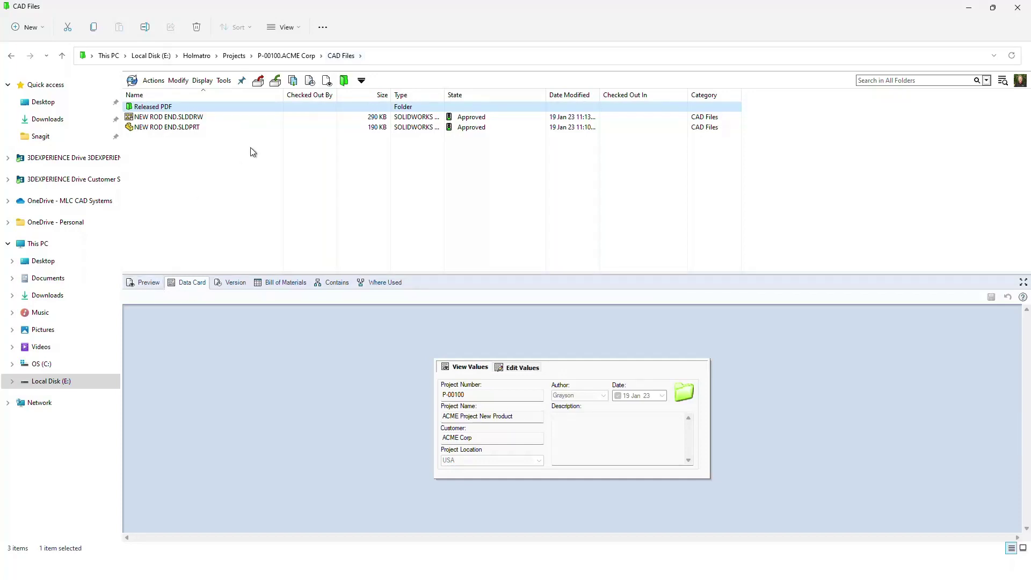
{"action": "left_click", "coordinate": [286, 56]}
{"action": "left_click", "coordinate": [198, 55]}
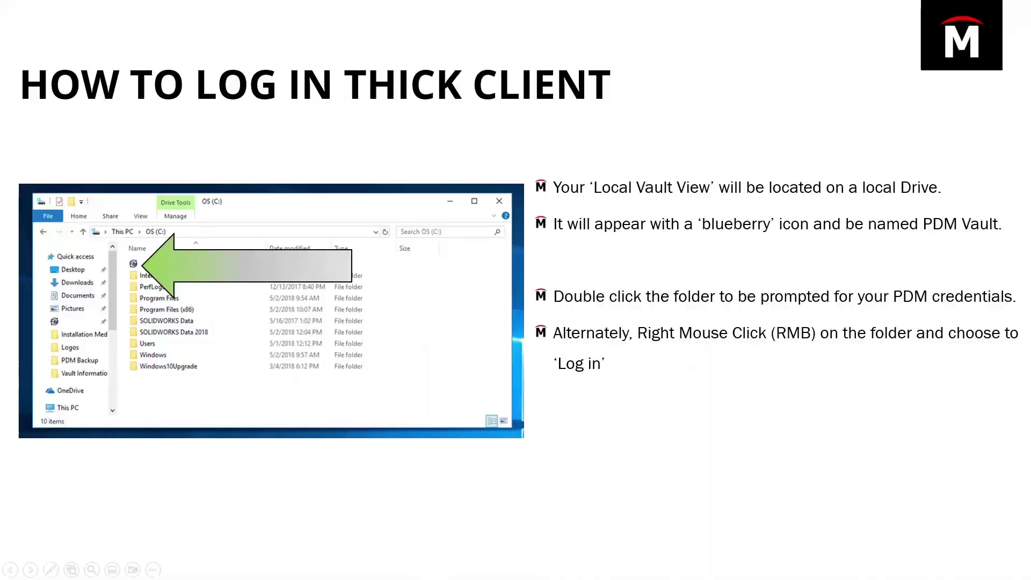
{"action": "key", "text": "Right"}
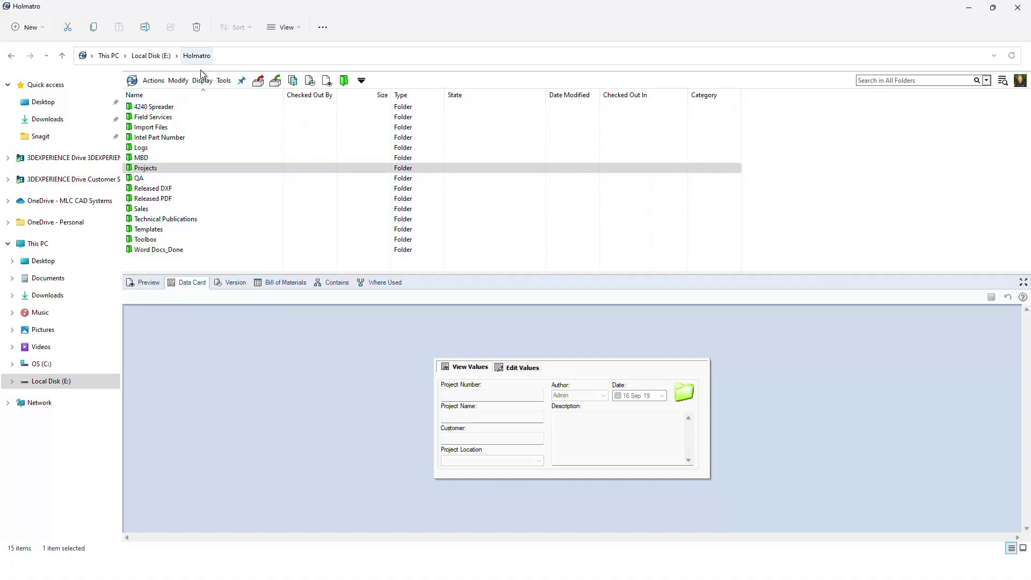
- Search all folders of the vault for the recent term "pin" and display the quick search options
{"action": "left_click", "coordinate": [174, 108]}
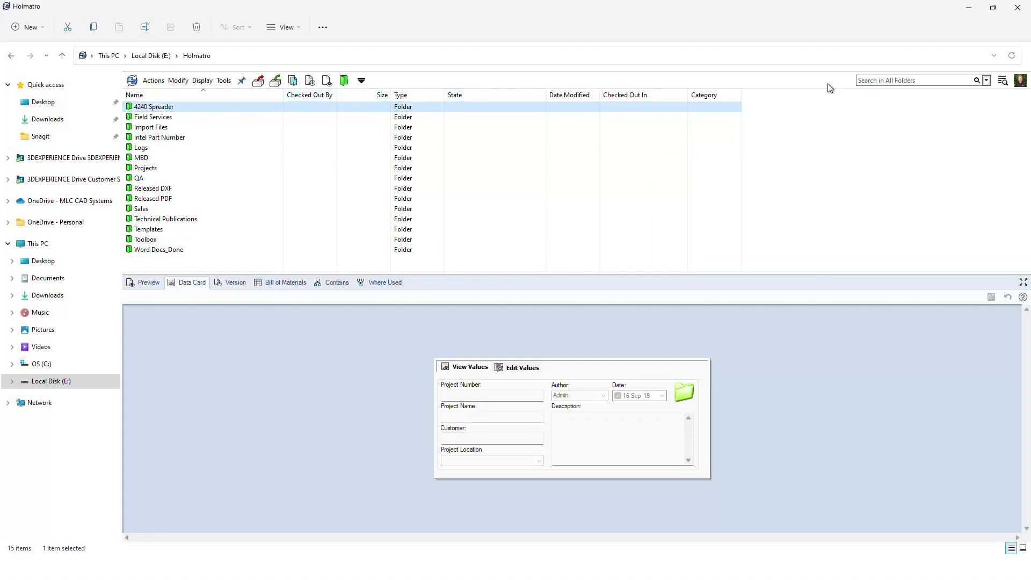
{"action": "left_click", "coordinate": [874, 82]}
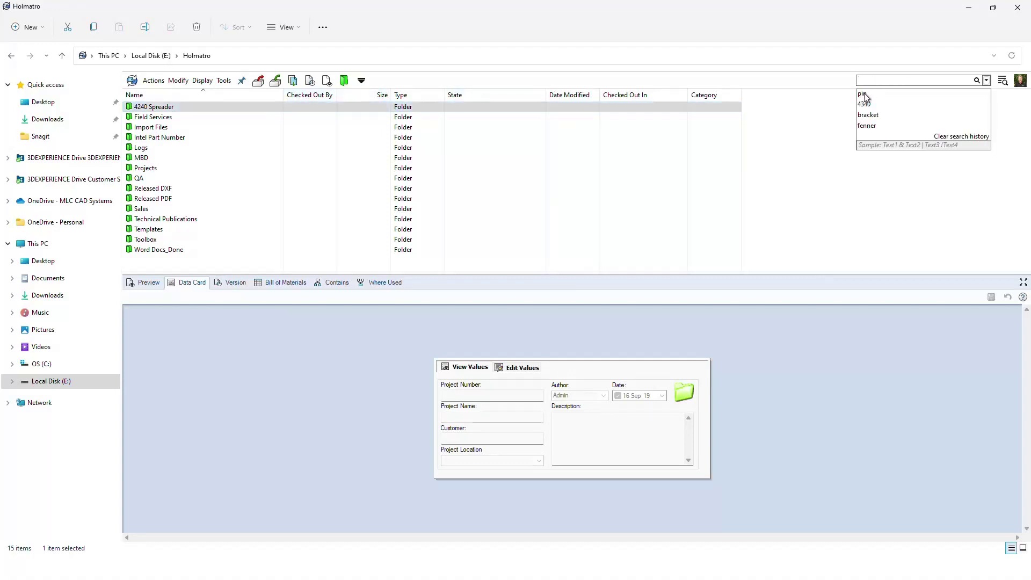
{"action": "left_click", "coordinate": [863, 94]}
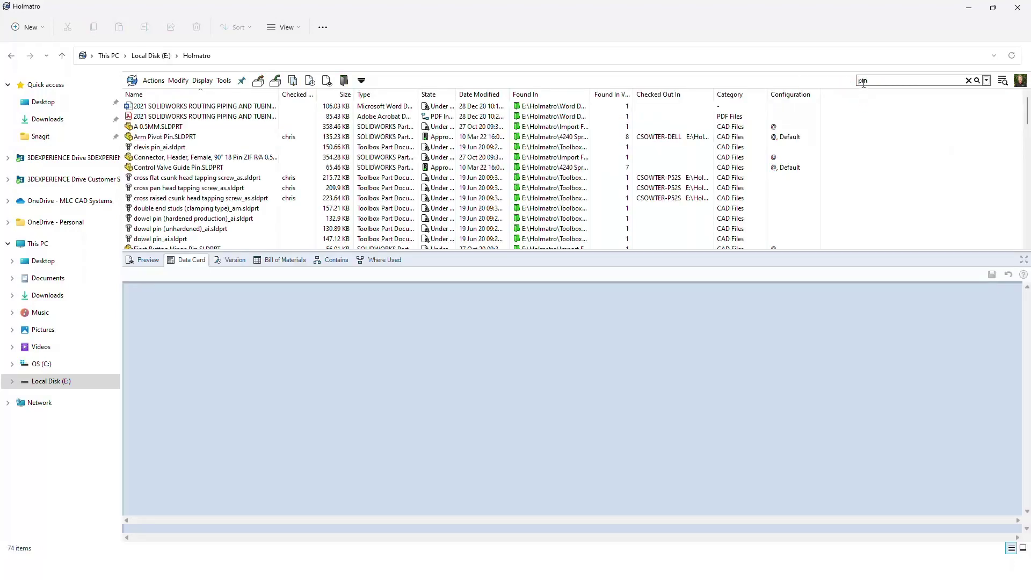
{"action": "left_click", "coordinate": [881, 81]}
{"action": "left_click", "coordinate": [897, 179]}
{"action": "left_click", "coordinate": [986, 81]}
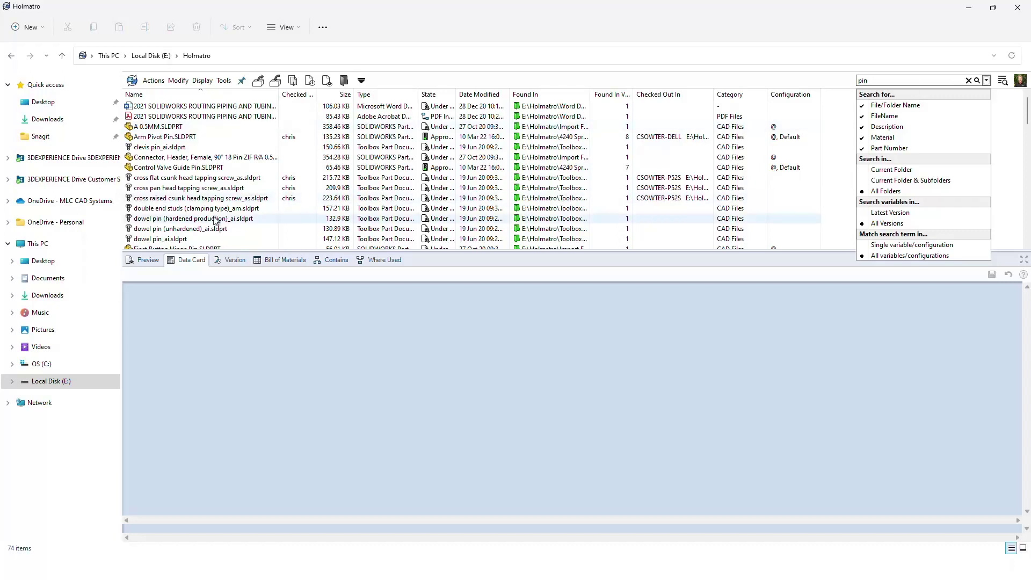
- Check the data card of A 0.5MM.SLDPRT for the search term in its description, and clear the quick search
{"action": "left_click", "coordinate": [157, 129]}
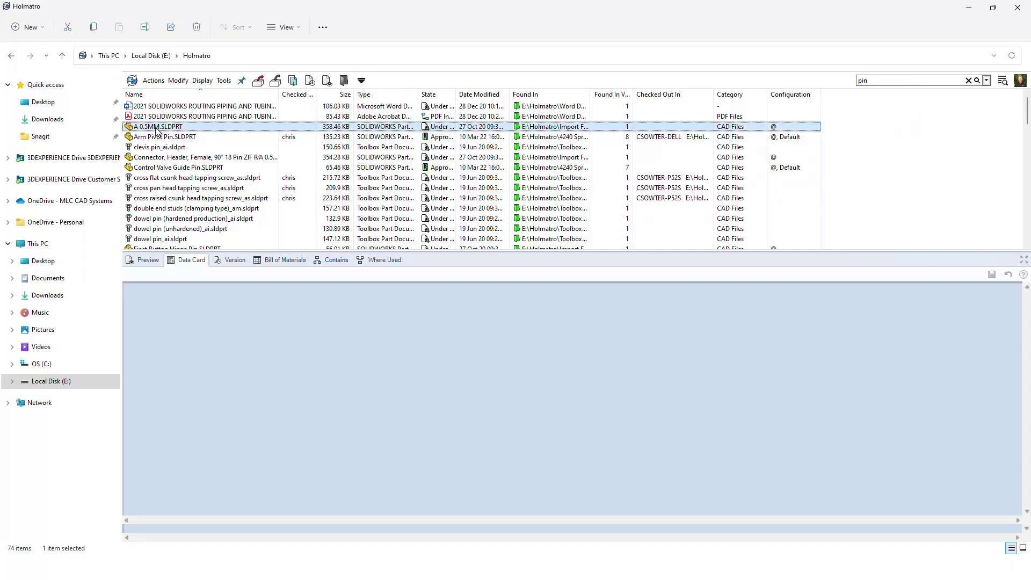
{"action": "left_click", "coordinate": [988, 81]}
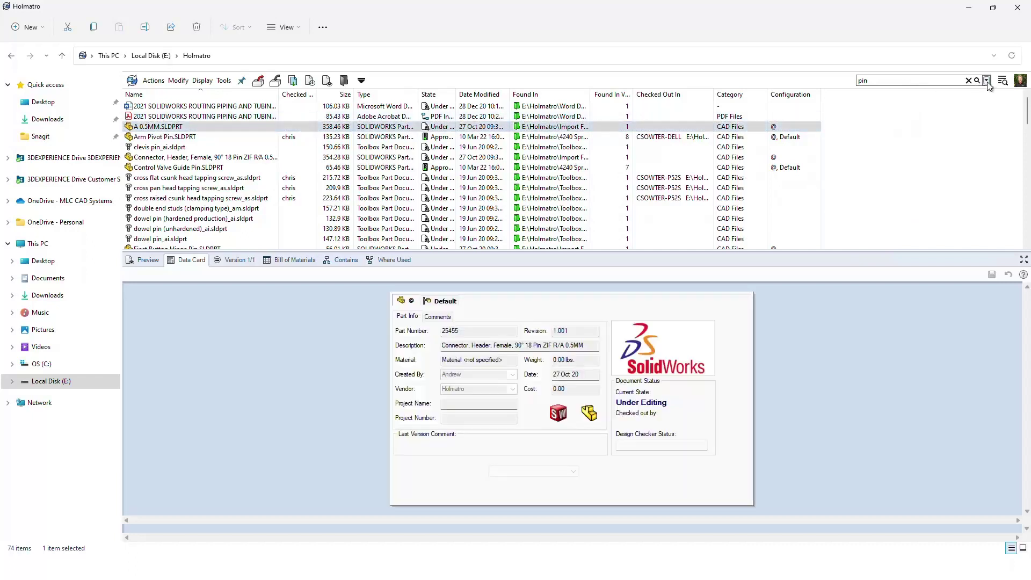
{"action": "left_click", "coordinate": [987, 80]}
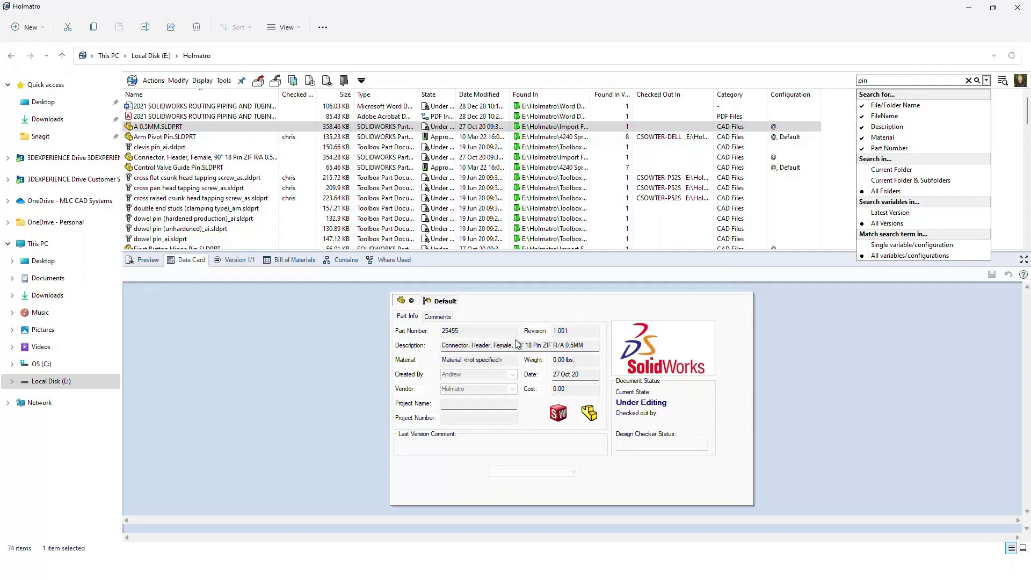
{"action": "left_click", "coordinate": [536, 346]}
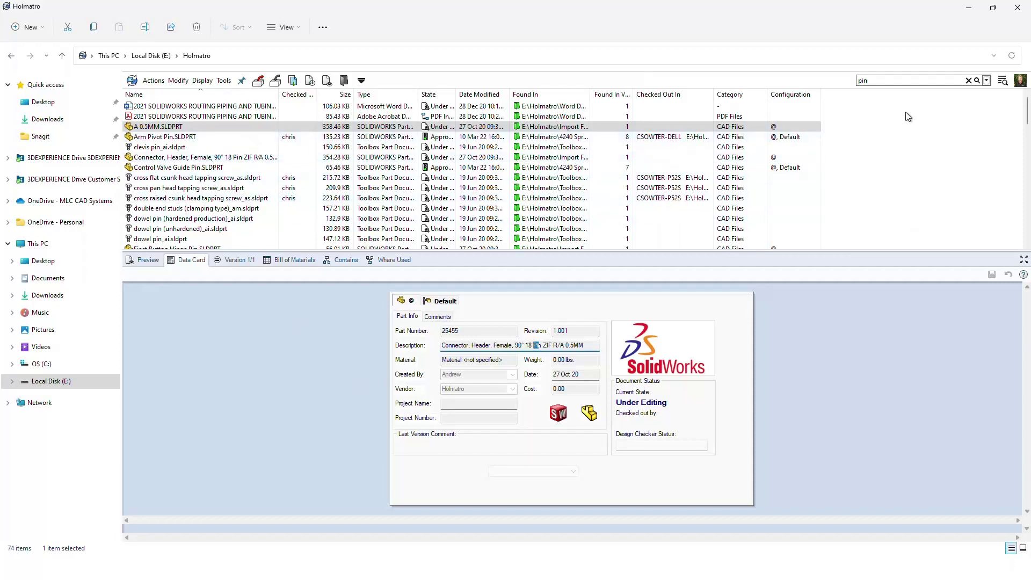
{"action": "left_click", "coordinate": [968, 81]}
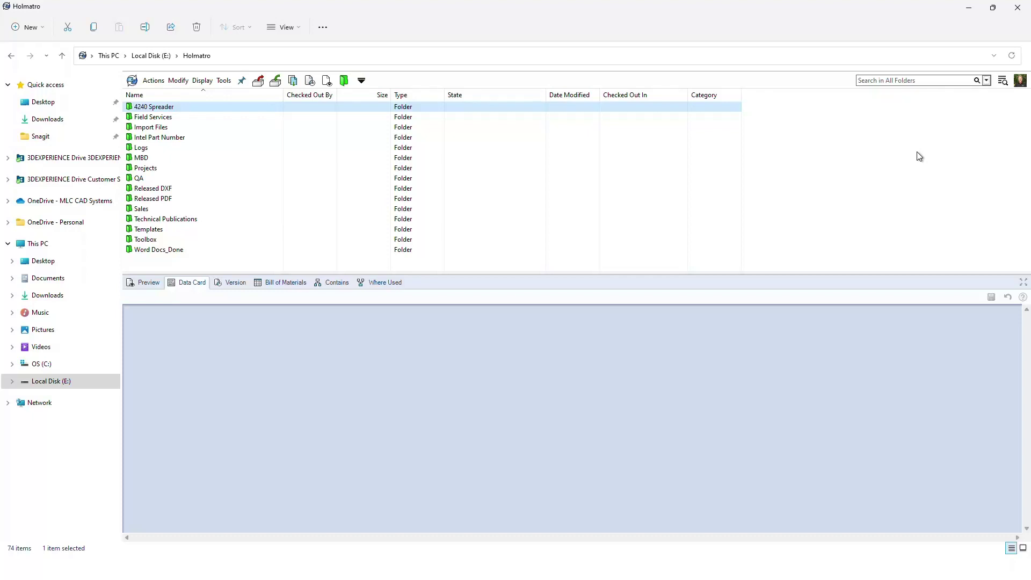
- Open the standalone Search Tool for the Holmatro vault and close it again
{"action": "left_click", "coordinate": [1002, 81]}
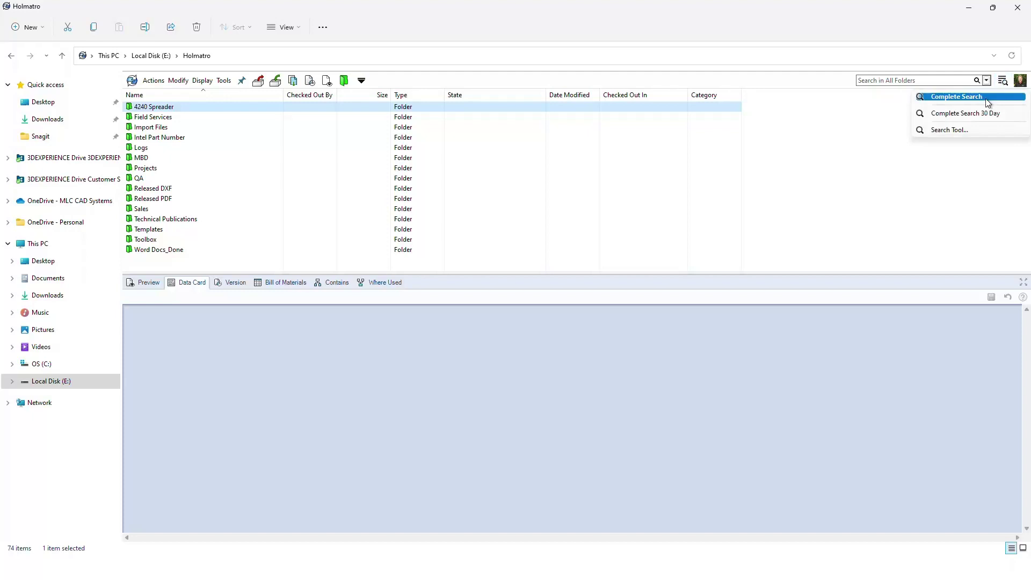
{"action": "left_click", "coordinate": [945, 130]}
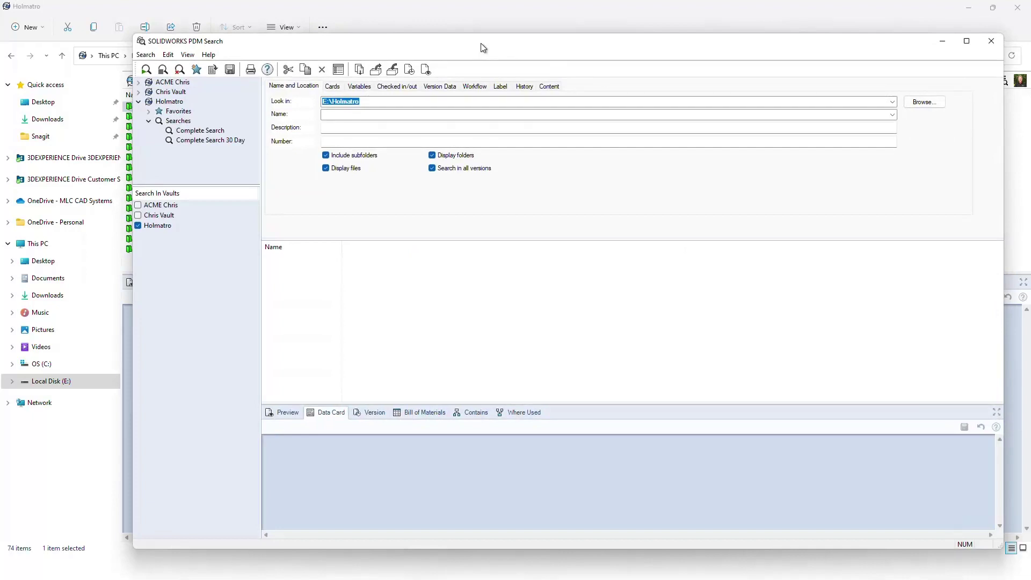
{"action": "mouse_move", "coordinate": [481, 43]}
{"action": "left_mouse_down"}
{"action": "mouse_move", "coordinate": [485, 68]}
{"action": "mouse_move", "coordinate": [485, 60]}
{"action": "mouse_move", "coordinate": [546, 56]}
{"action": "mouse_move", "coordinate": [468, 58]}
{"action": "left_mouse_up"}
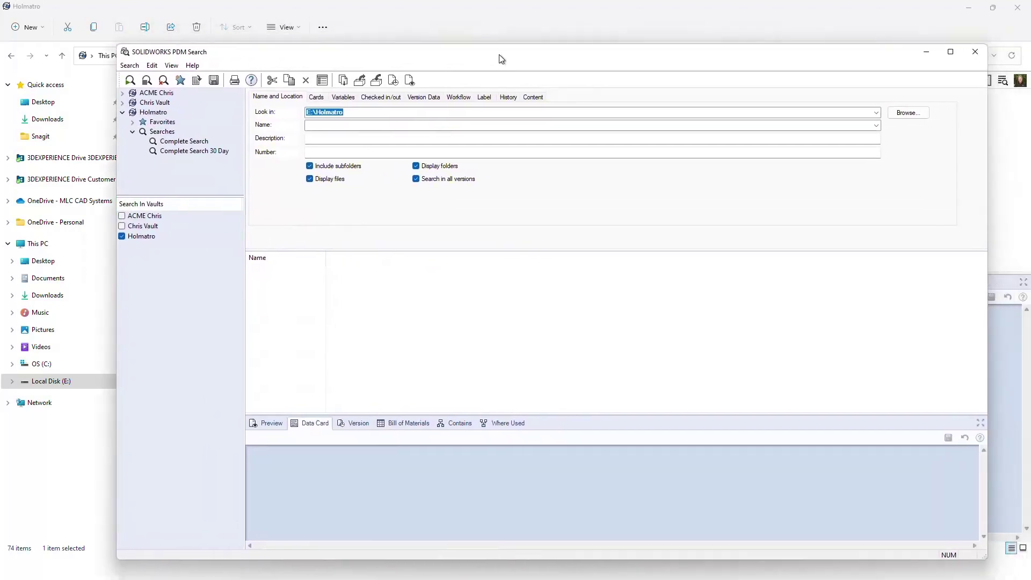
{"action": "left_click", "coordinate": [973, 52]}
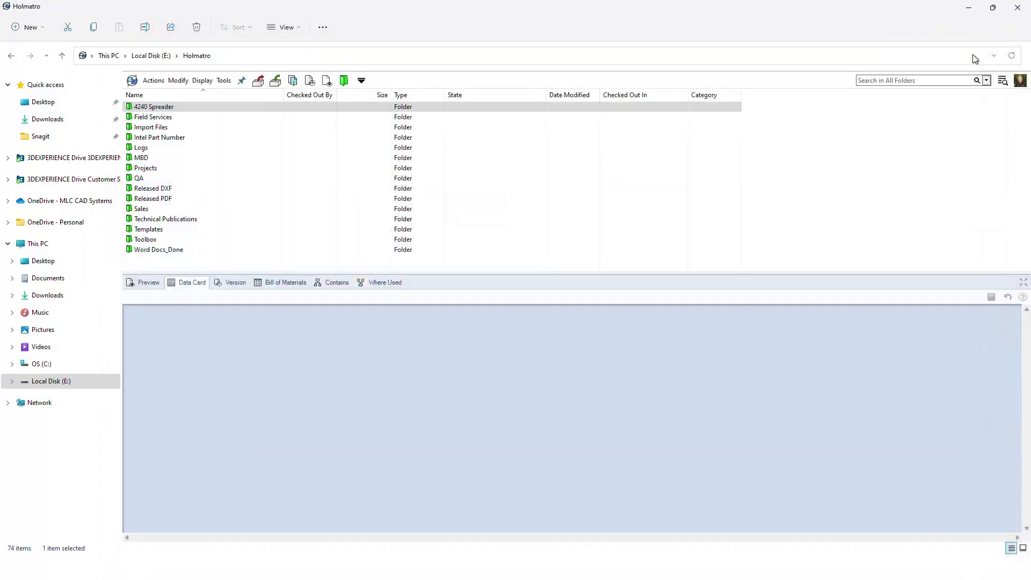
- Run a Complete Search in E:\Holmatro for files with "pin" in their name
{"action": "left_click", "coordinate": [1002, 81]}
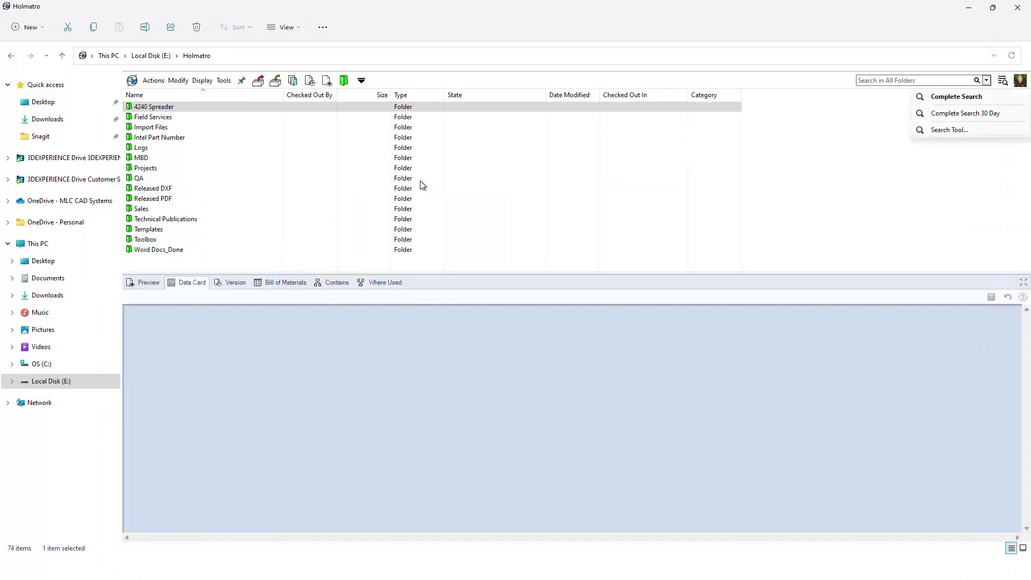
{"action": "left_click", "coordinate": [941, 102]}
{"action": "left_click", "coordinate": [939, 95]}
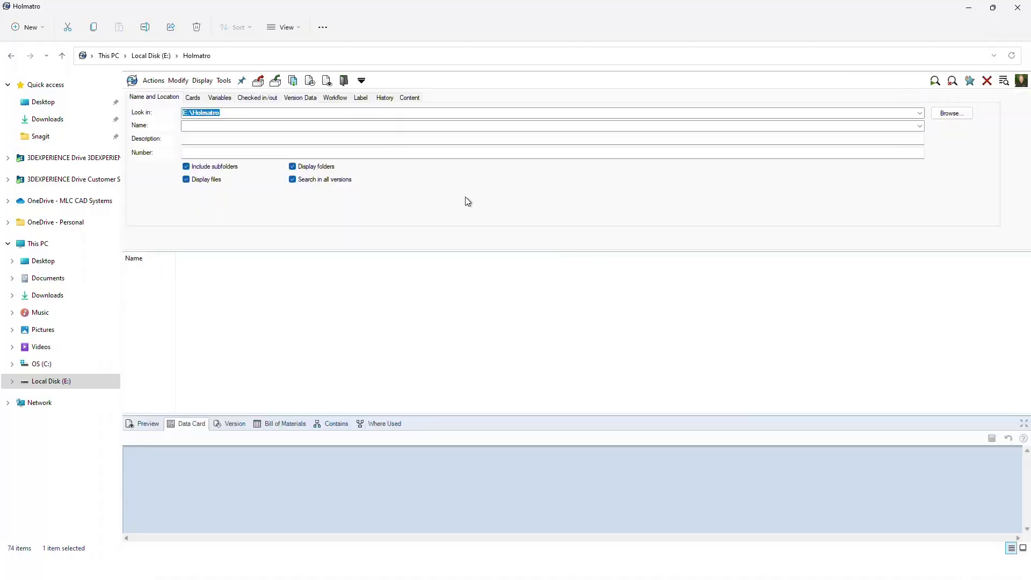
{"action": "left_click", "coordinate": [238, 126]}
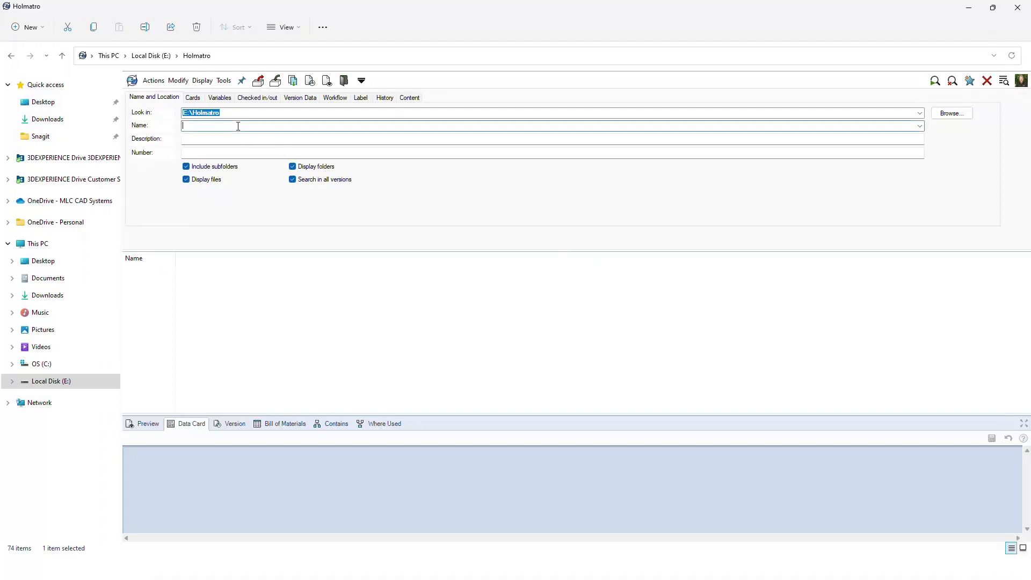
{"action": "type", "text": "pin"}
{"action": "key", "text": "Return"}
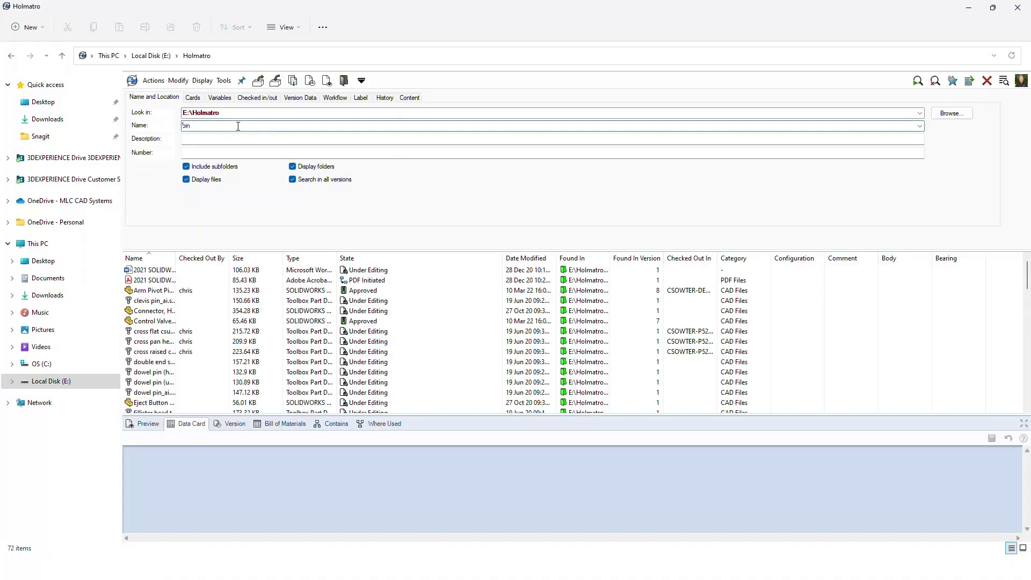
- Select the connector header part in the search results and view its preview and data card
{"action": "left_click", "coordinate": [167, 312]}
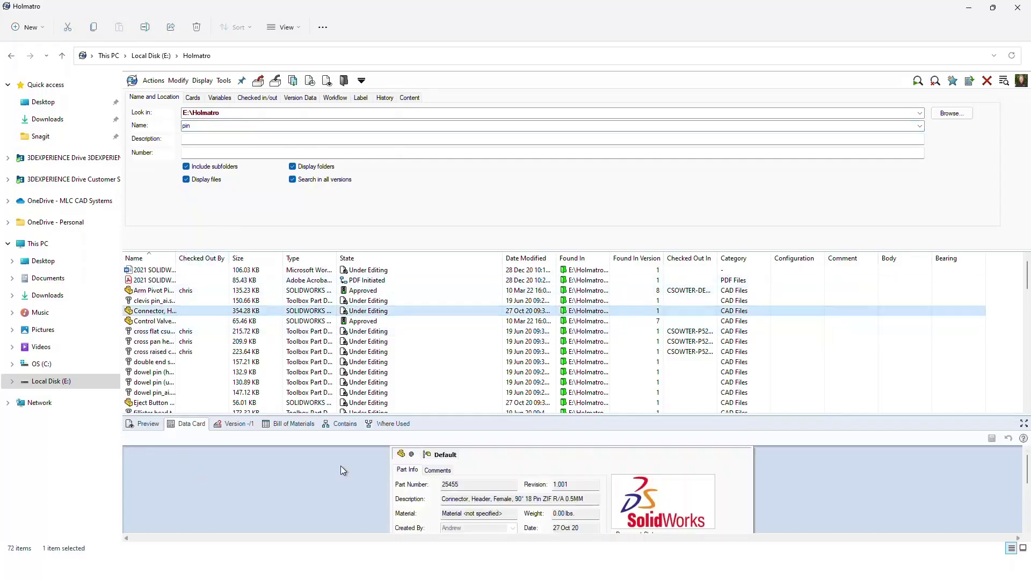
{"action": "left_click", "coordinate": [146, 424]}
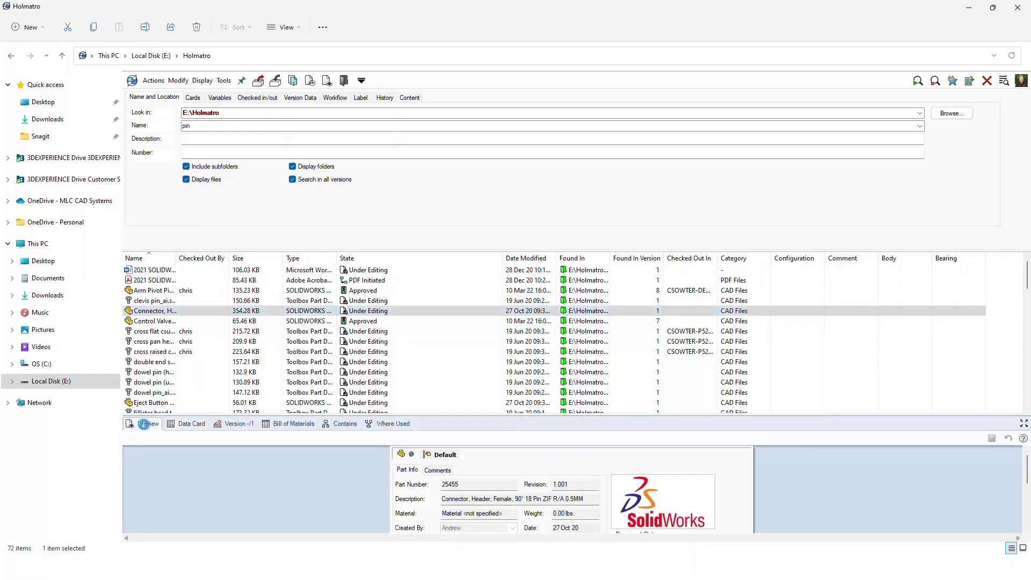
{"action": "left_click", "coordinate": [188, 424]}
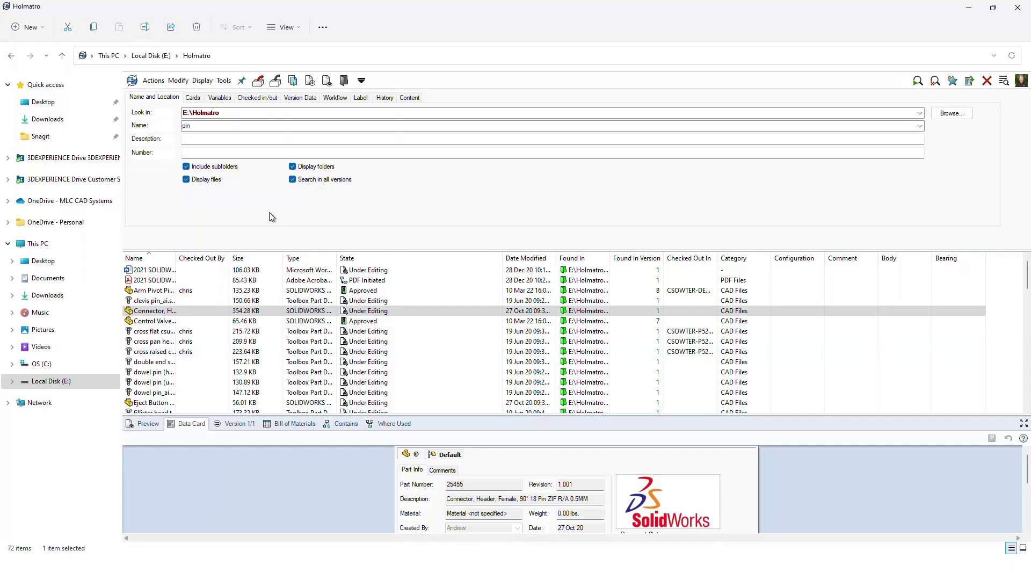
- Examine the Complete Search criteria for cards, variables, checked-out files and workflow states with the criteria area enlarged, and close the search
{"action": "left_click", "coordinate": [192, 99]}
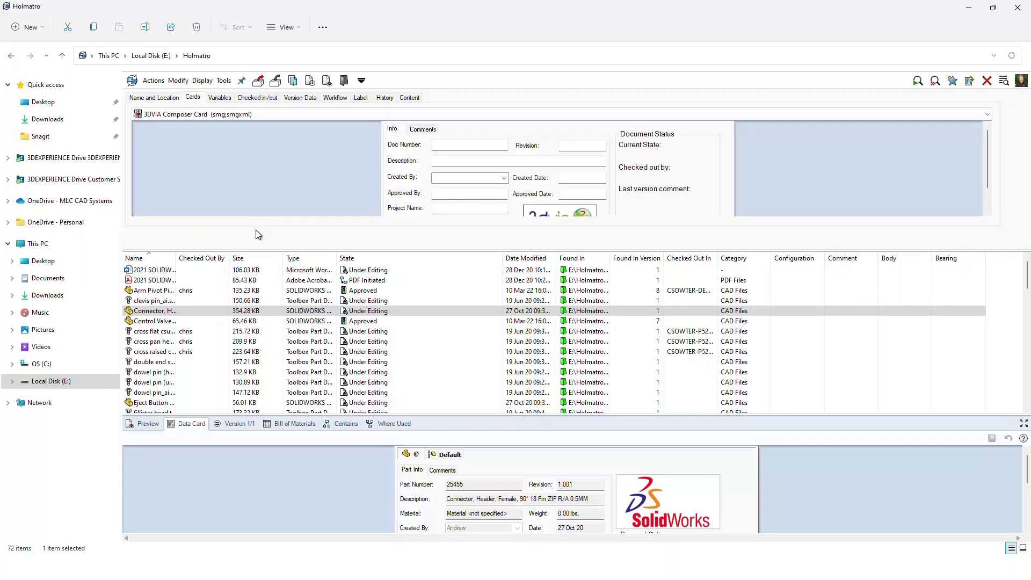
{"action": "left_click_drag", "start_coordinate": [398, 250], "coordinate": [398, 303]}
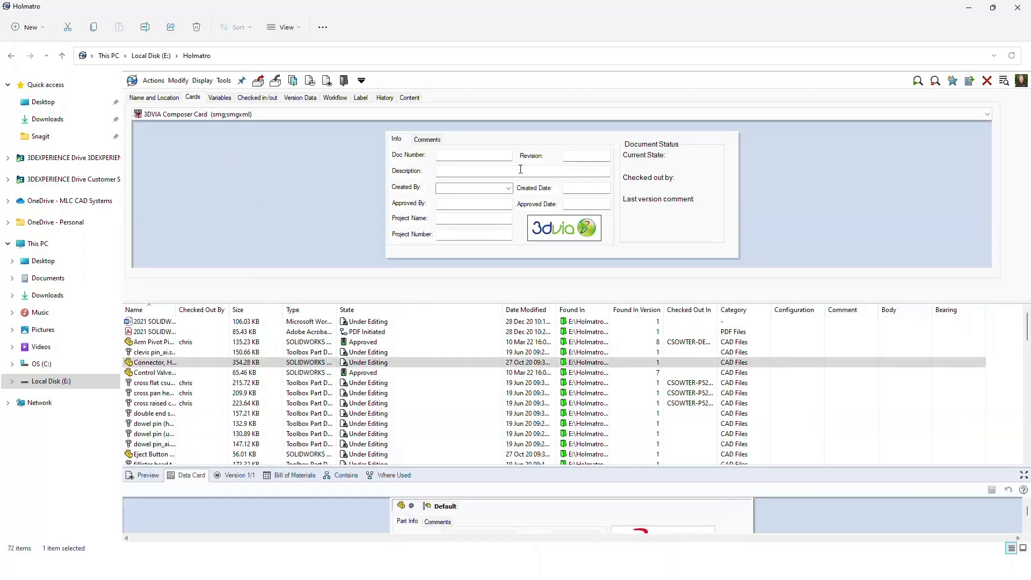
{"action": "left_click", "coordinate": [225, 100]}
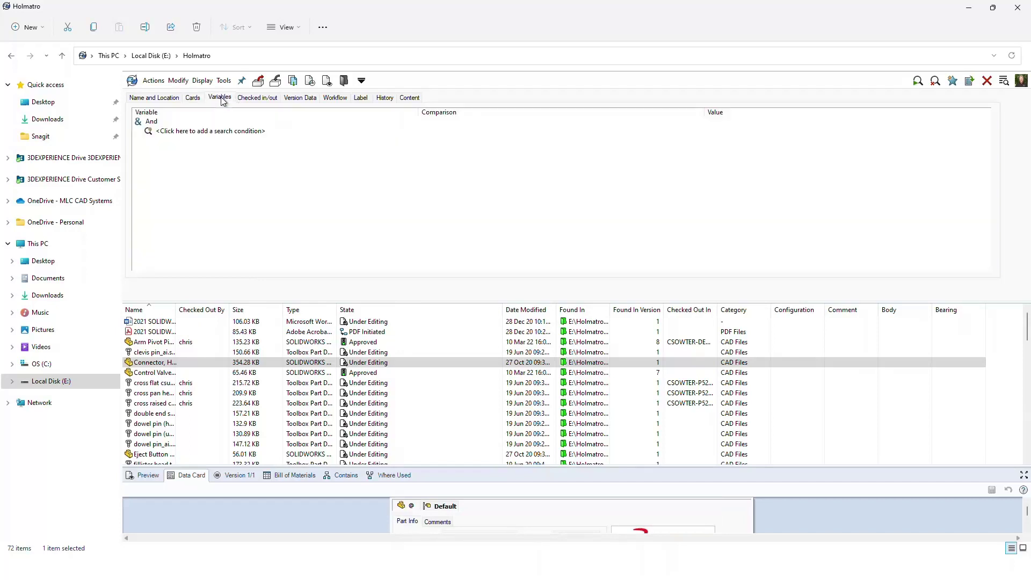
{"action": "left_click", "coordinate": [260, 100]}
{"action": "left_click", "coordinate": [358, 123]}
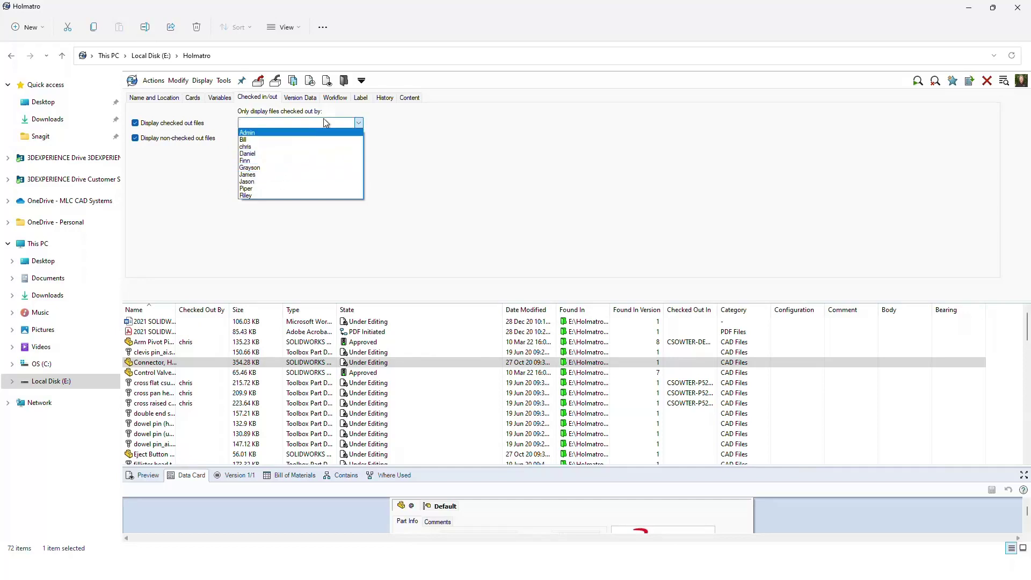
{"action": "left_click", "coordinate": [334, 103]}
{"action": "left_click", "coordinate": [335, 100]}
{"action": "left_click", "coordinate": [394, 116]}
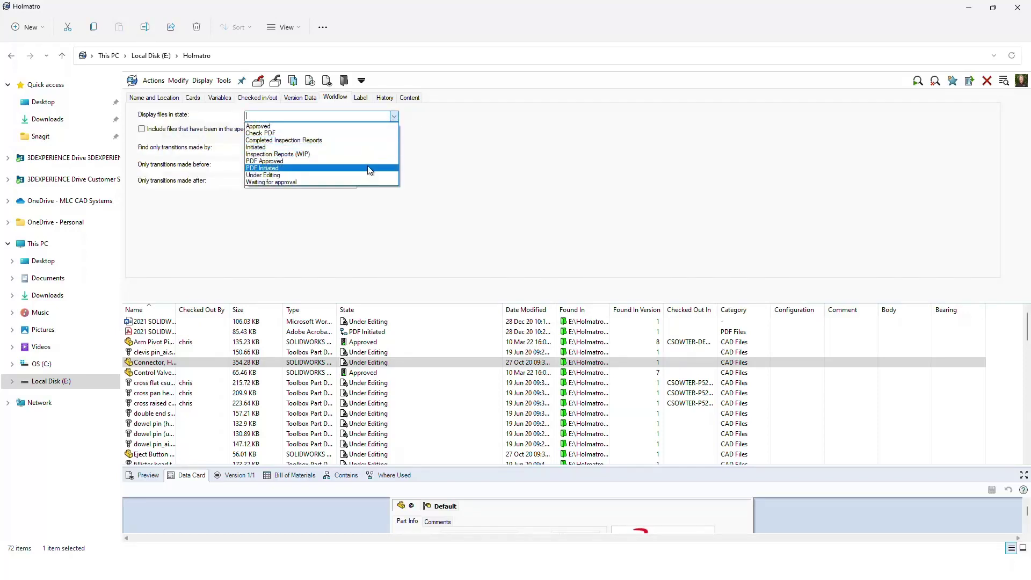
{"action": "left_click", "coordinate": [517, 157]}
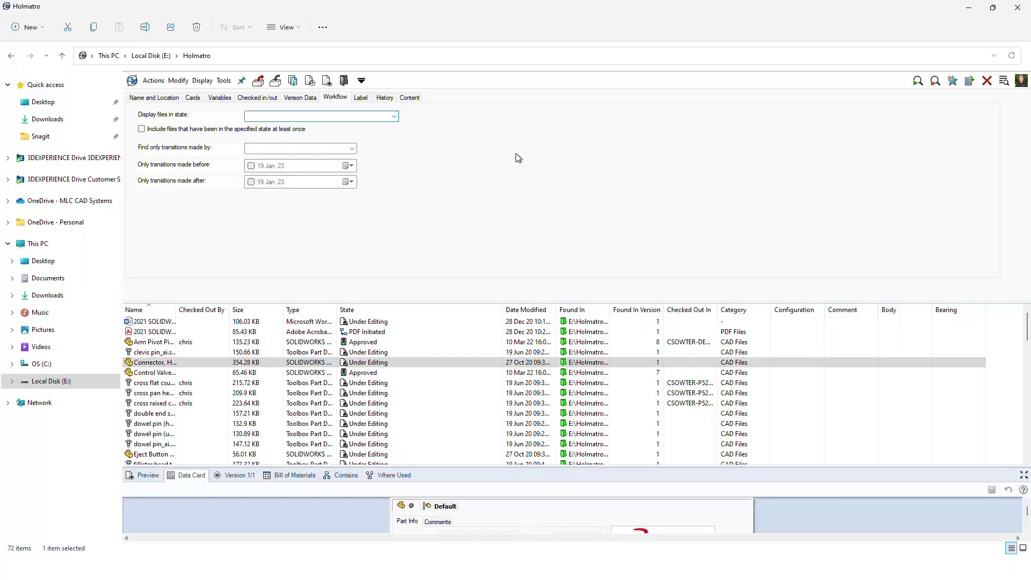
{"action": "left_click", "coordinate": [987, 81]}
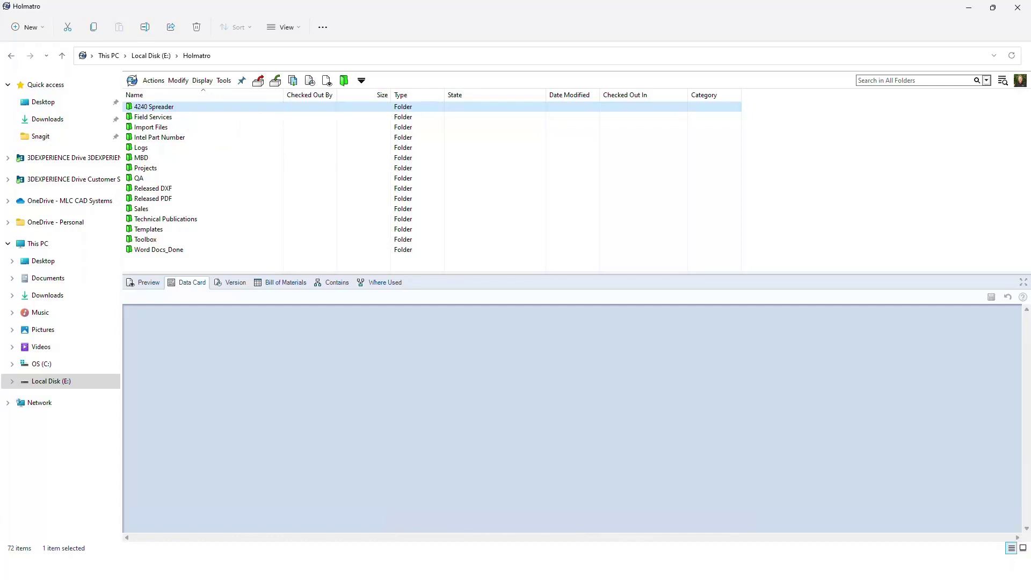
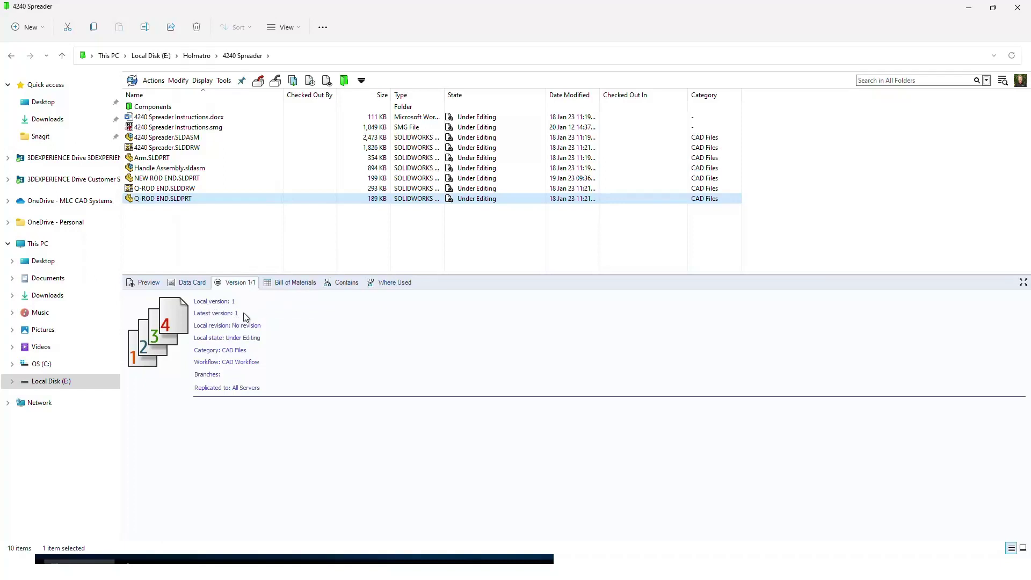
- Preview Q-ROD END.SLDPRT and return to its version details
{"action": "left_click", "coordinate": [148, 283]}
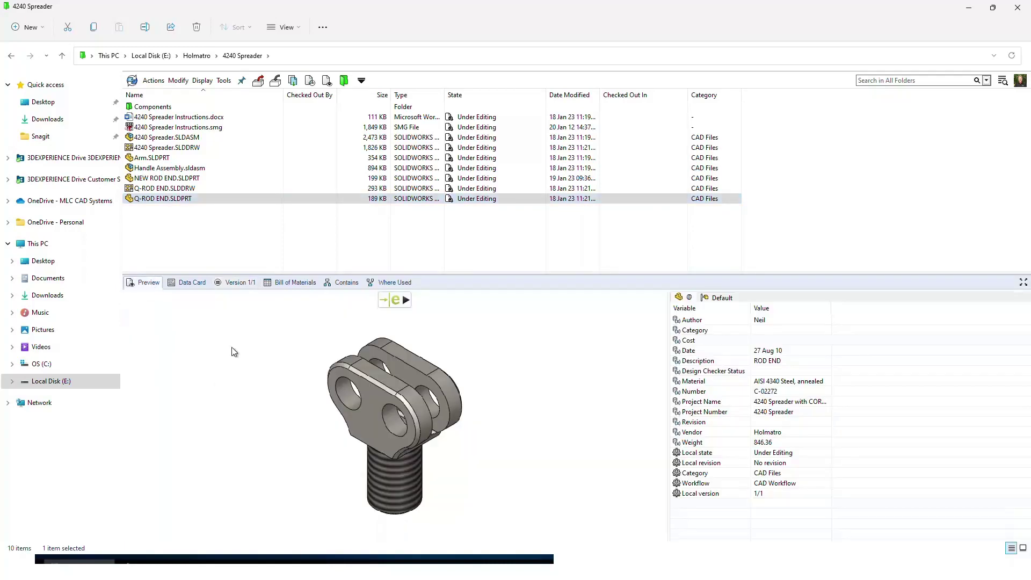
{"action": "left_click", "coordinate": [240, 283]}
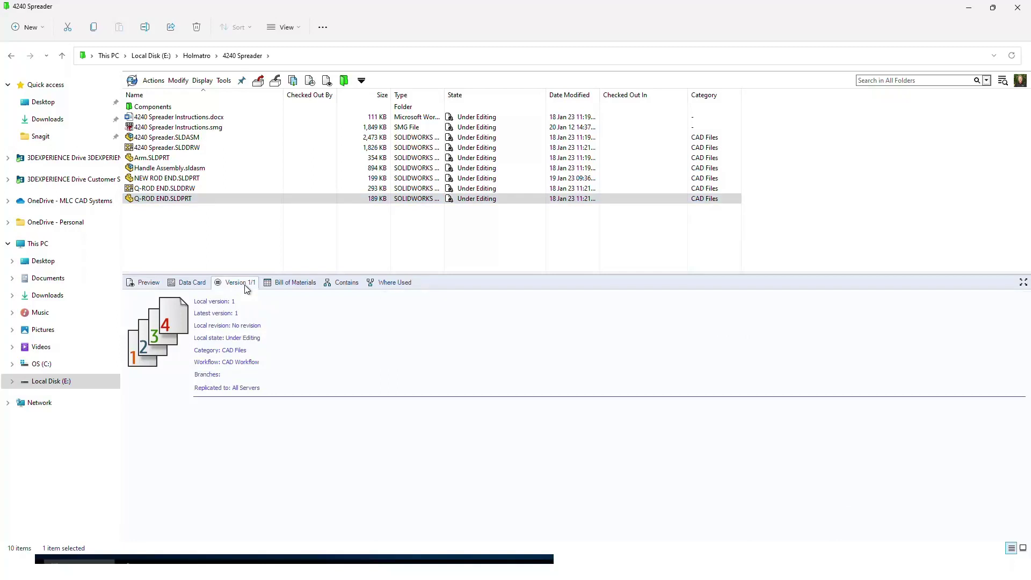
{"action": "left_click", "coordinate": [163, 200]}
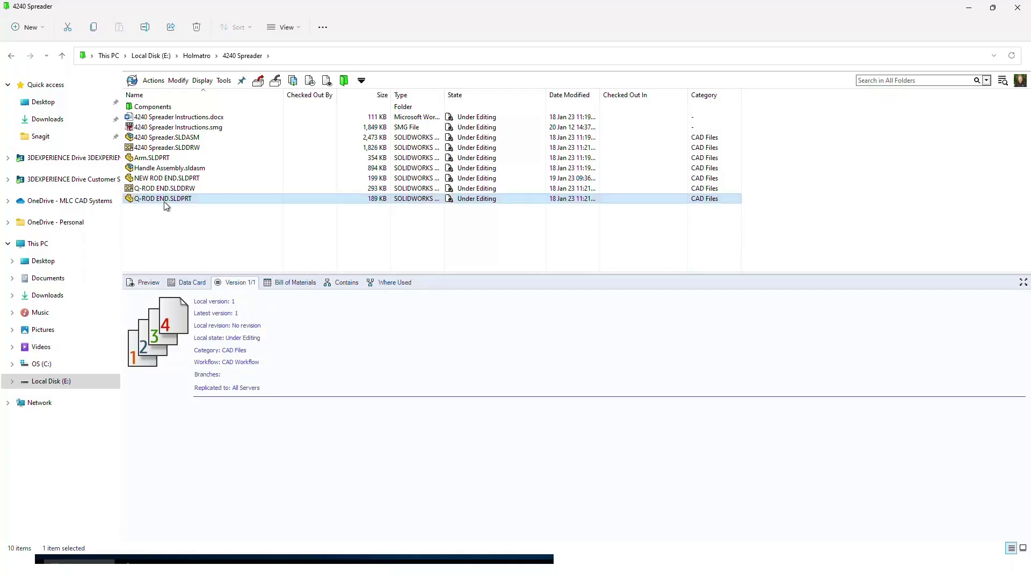
{"action": "right_click", "coordinate": [166, 201]}
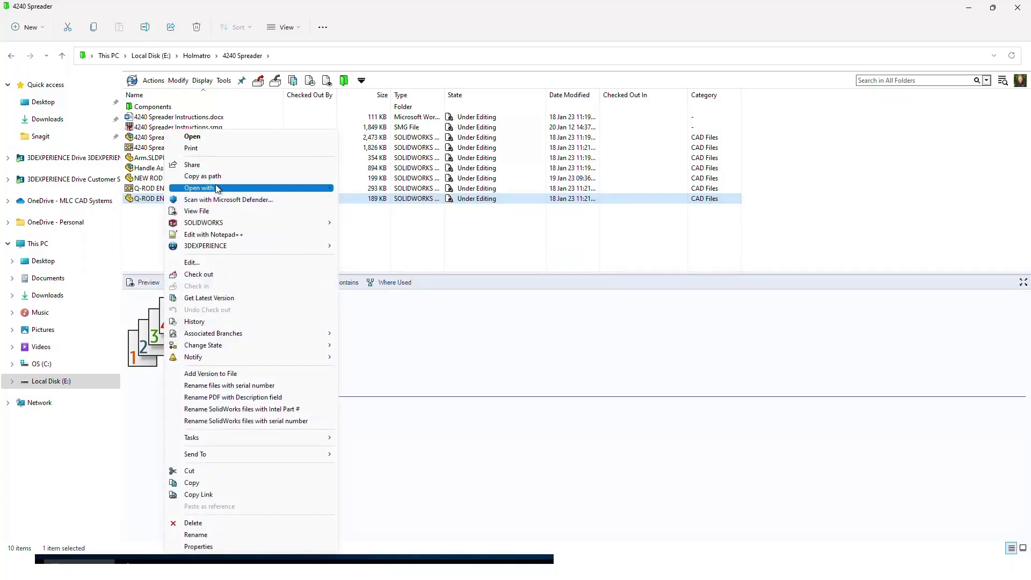
{"action": "left_click", "coordinate": [141, 241]}
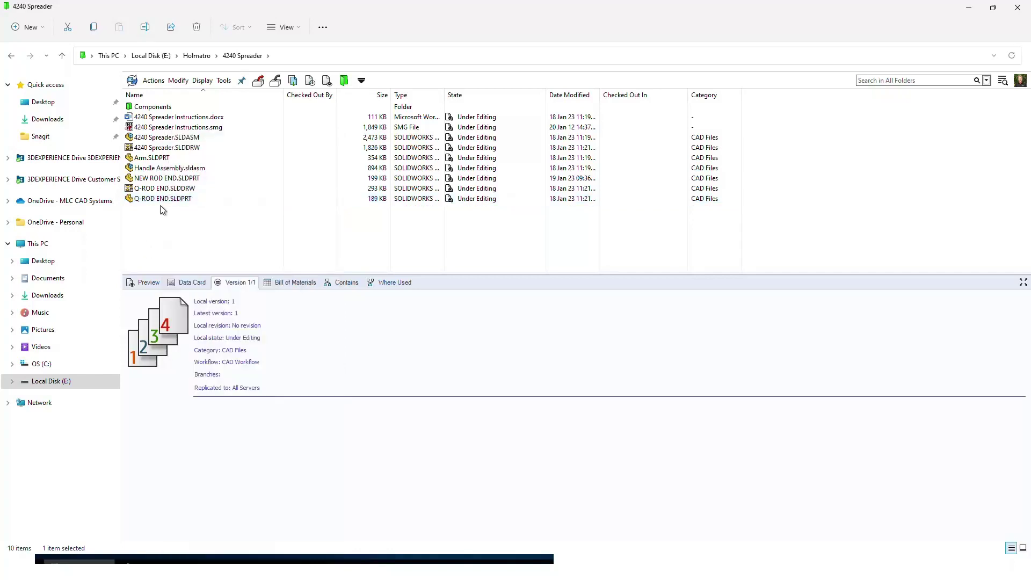
{"action": "left_click", "coordinate": [256, 82]}
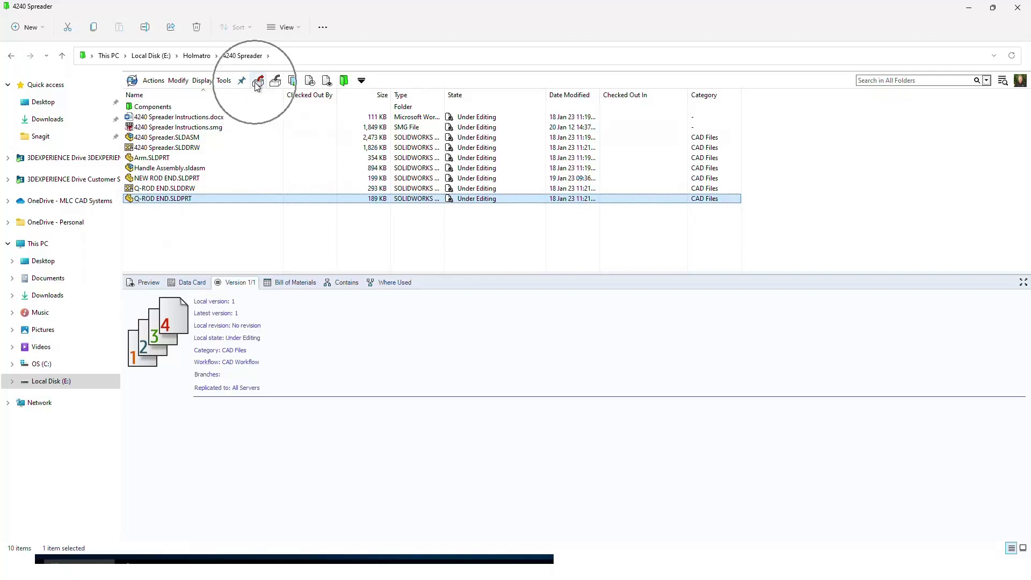
- Check out Q-ROD END.SLDPRT together with its drawing Q-ROD END.SLDDRW
{"action": "left_click", "coordinate": [152, 82]}
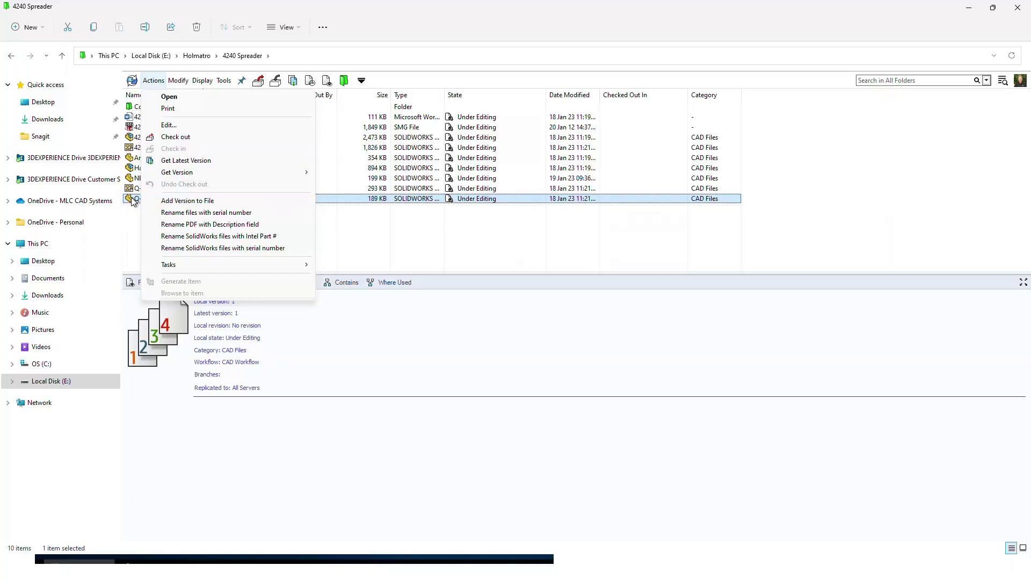
{"action": "left_click", "coordinate": [173, 137]}
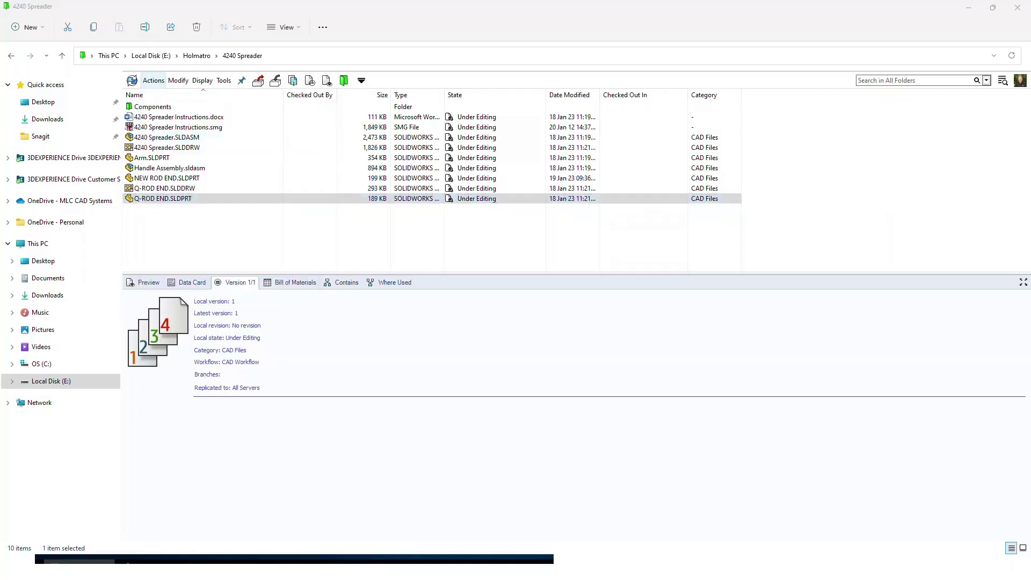
{"action": "left_click_drag", "start_coordinate": [562, 66], "coordinate": [524, 70]}
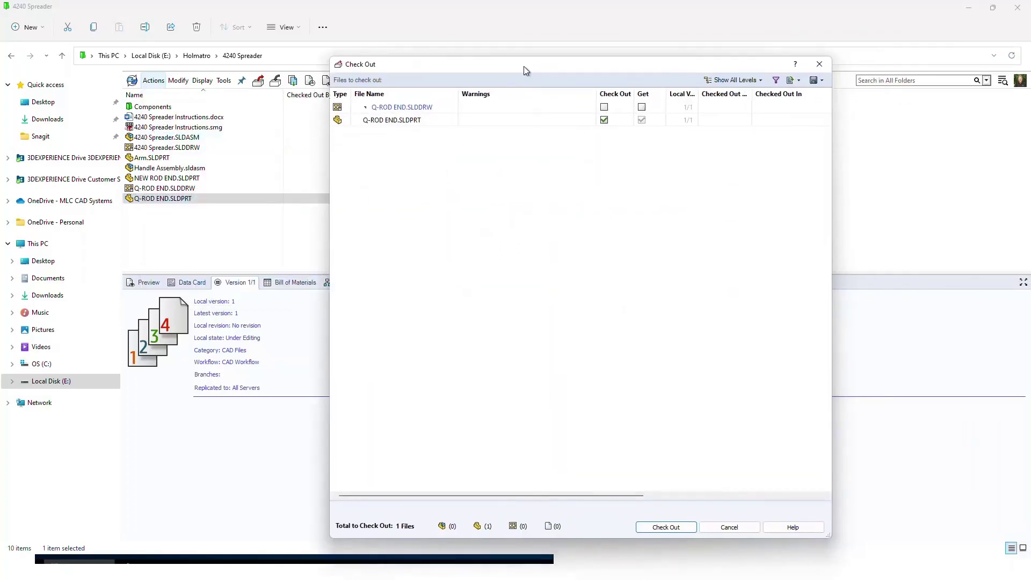
{"action": "left_click", "coordinate": [588, 121]}
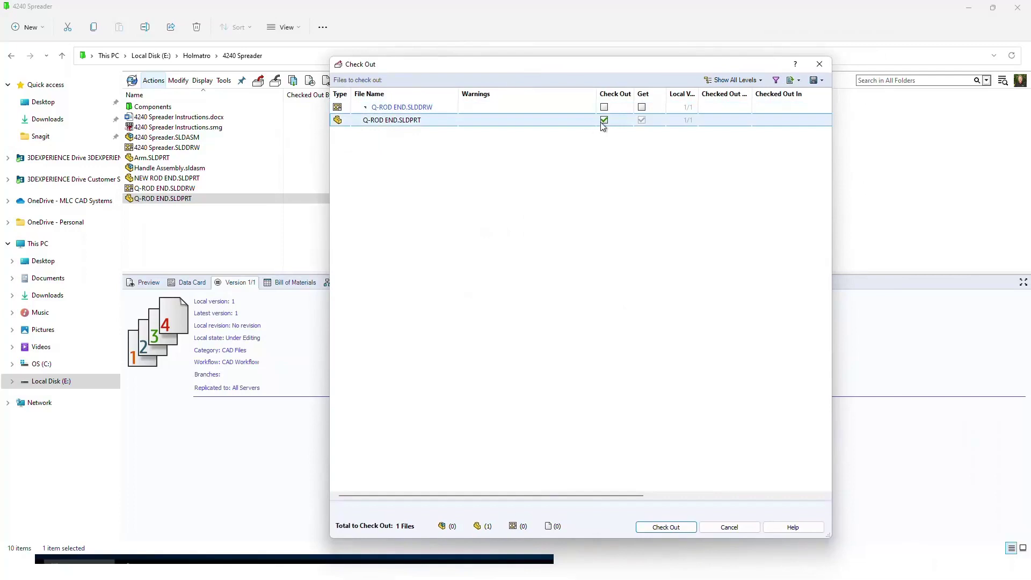
{"action": "left_click", "coordinate": [424, 146]}
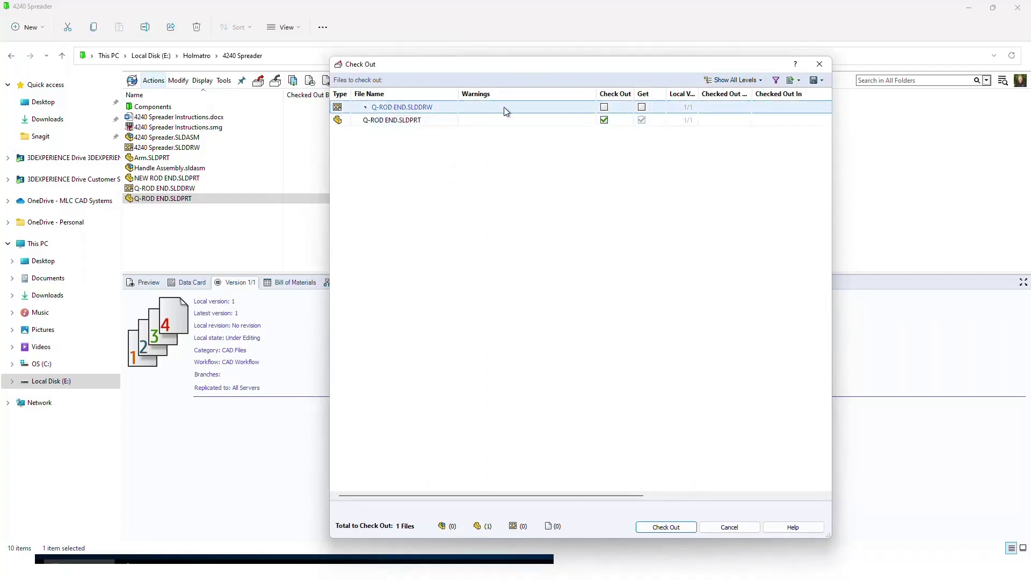
{"action": "left_click", "coordinate": [605, 107]}
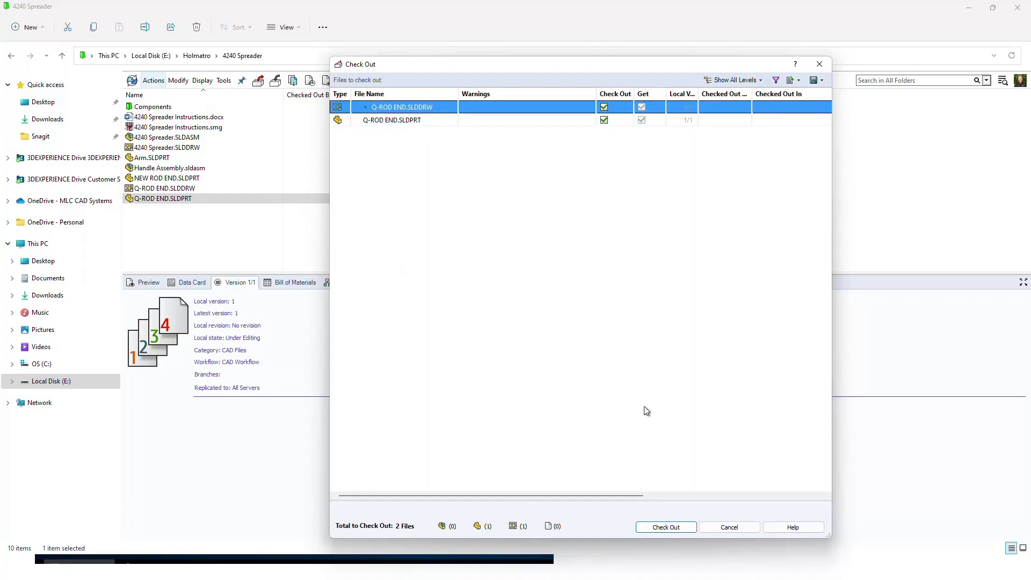
{"action": "left_click", "coordinate": [655, 528]}
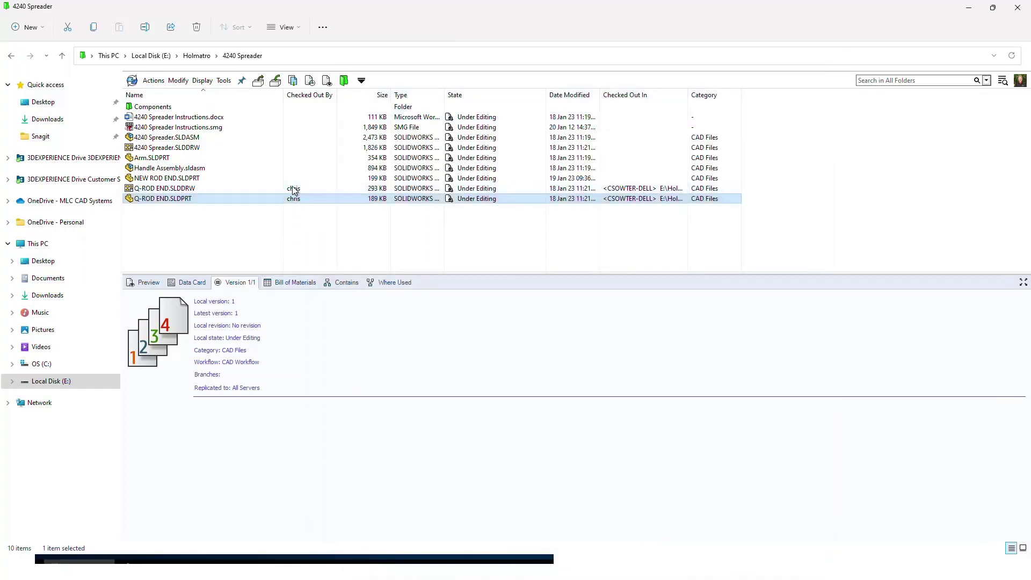
- Set the description on the data card of Q-ROD END.SLDPRT to "Q ROD END", save the card and view the version details
{"action": "left_click", "coordinate": [220, 246]}
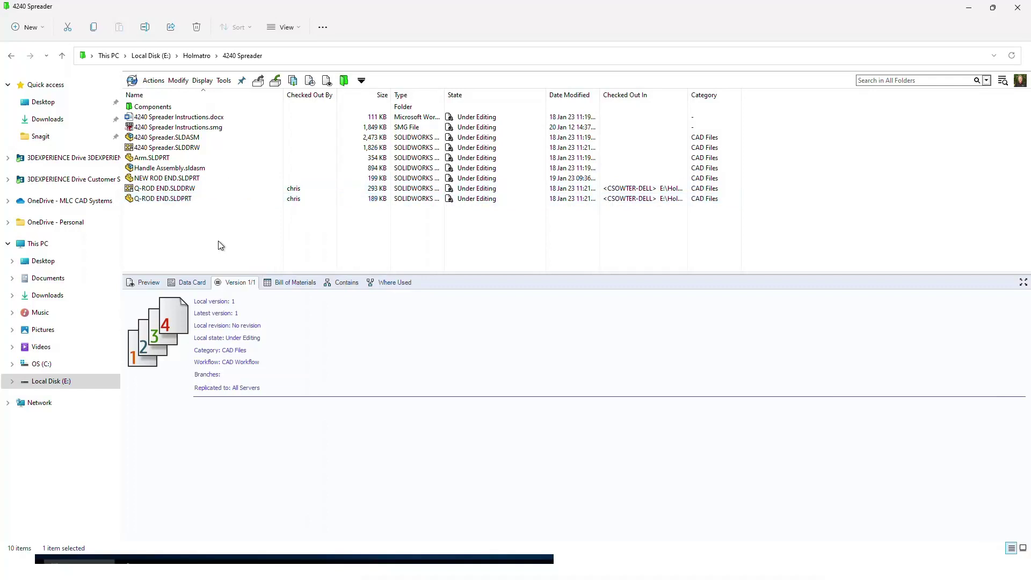
{"action": "left_click", "coordinate": [175, 200]}
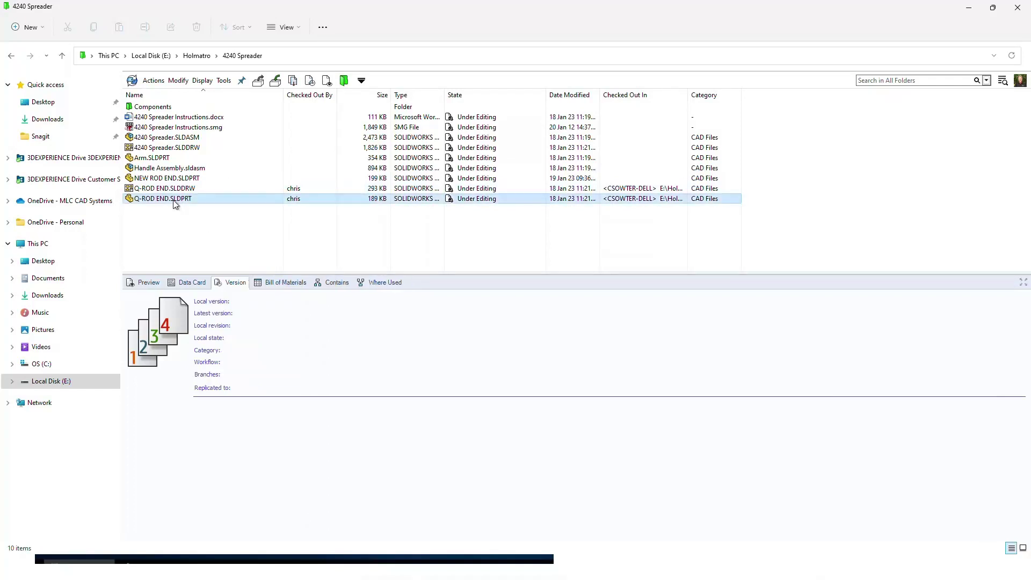
{"action": "left_click", "coordinate": [185, 281]}
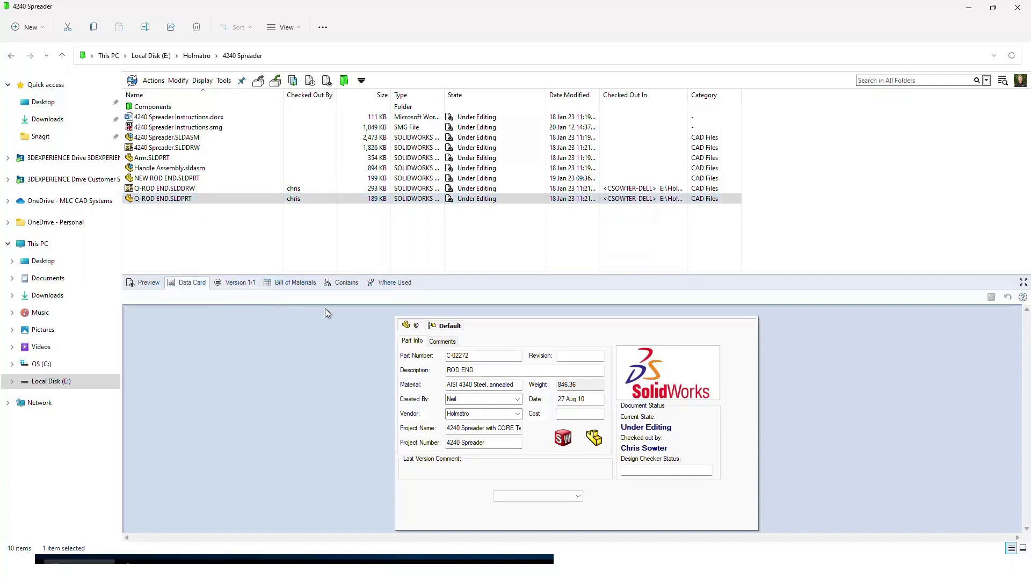
{"action": "left_click", "coordinate": [449, 371]}
{"action": "type", "text": "Q"}
{"action": "left_click", "coordinate": [990, 297]}
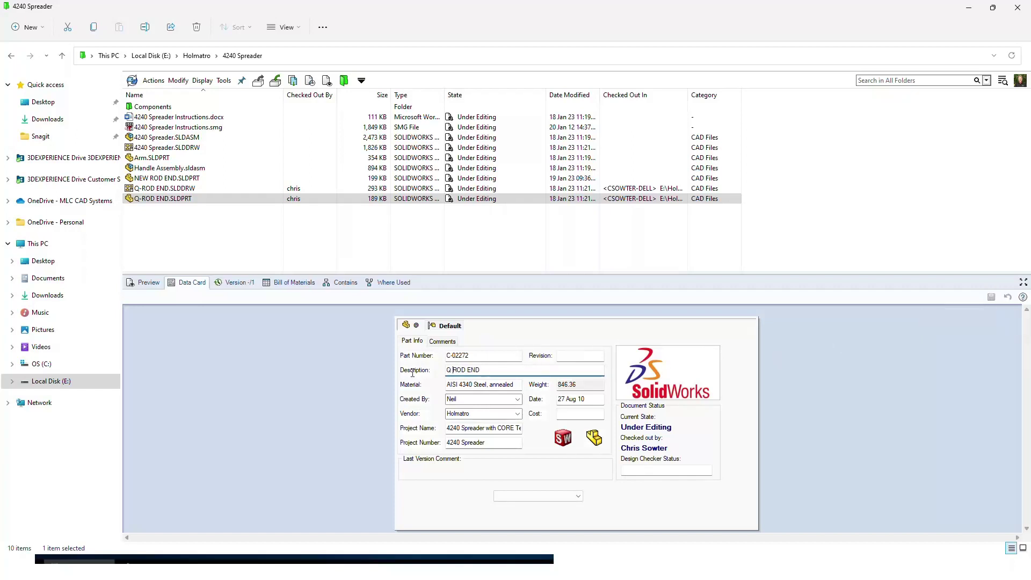
{"action": "left_click", "coordinate": [239, 283]}
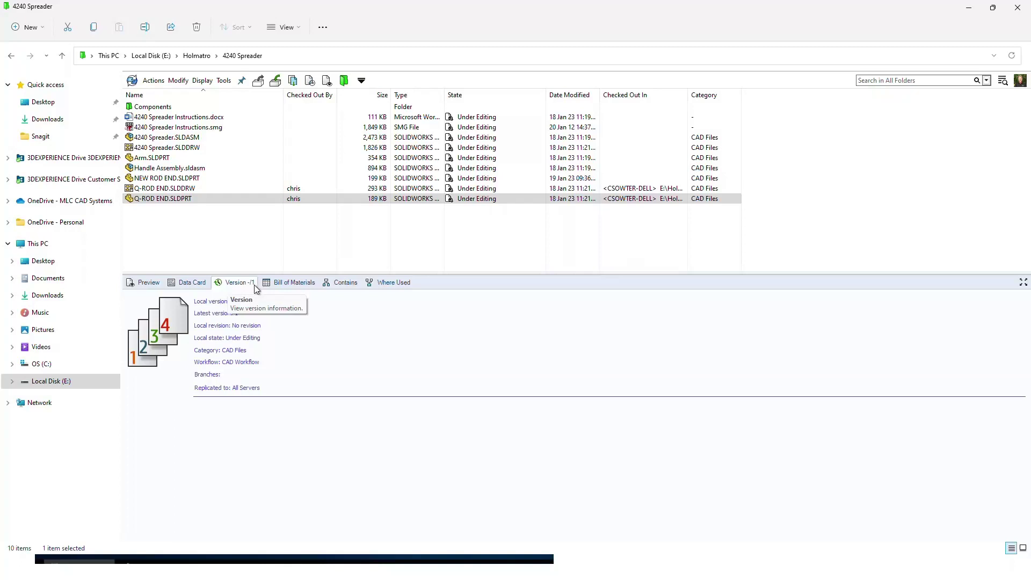
- Set the description on the data card of Q-ROD END.SLDDRW to "Q ROD END DRAWING", save the card and view the version details
{"action": "left_click", "coordinate": [201, 189]}
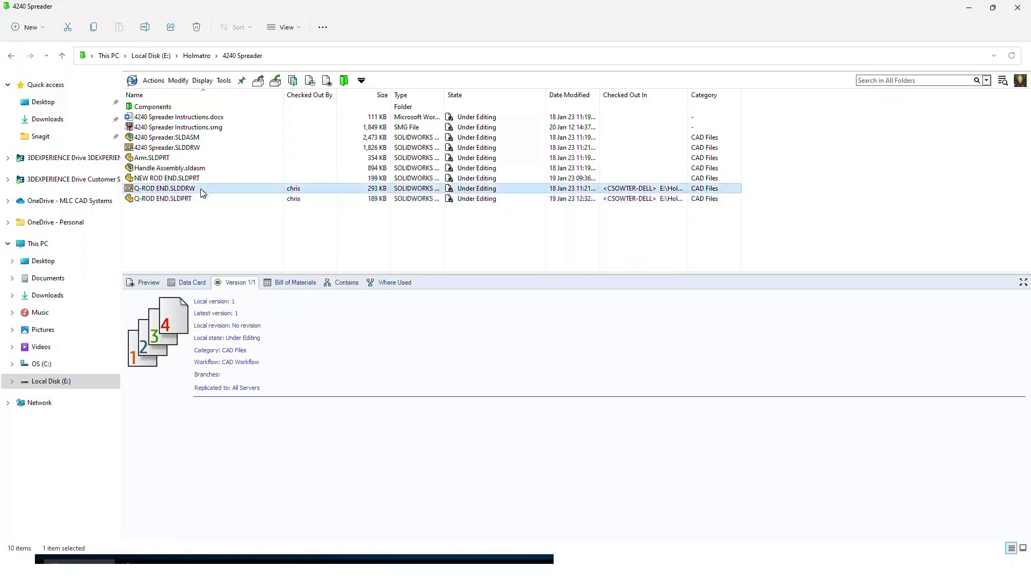
{"action": "left_click", "coordinate": [189, 283]}
{"action": "left_click", "coordinate": [457, 382]}
{"action": "type", "text": "Q ROD END DRAWING"}
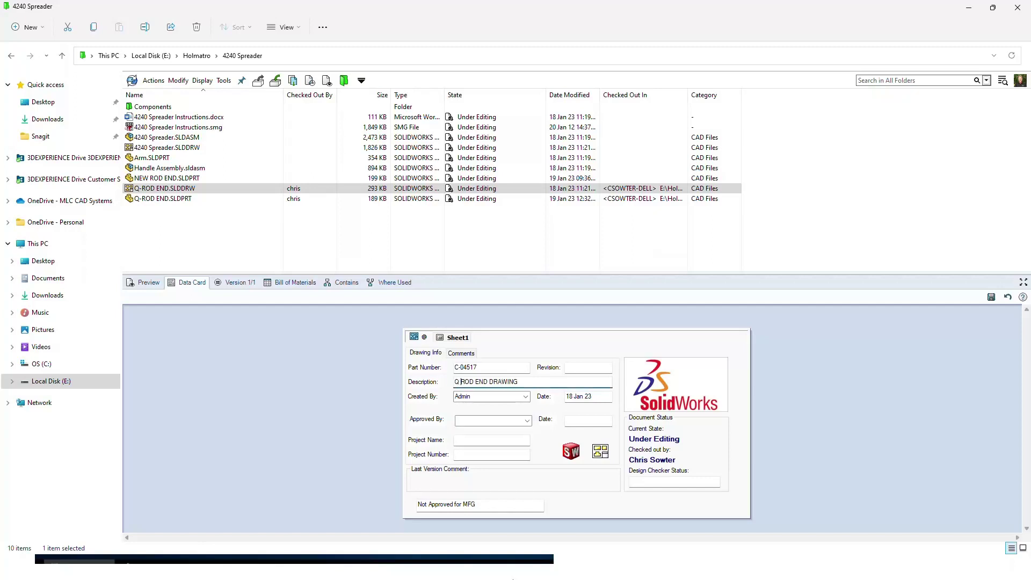
{"action": "left_click", "coordinate": [991, 297]}
{"action": "left_click", "coordinate": [246, 282]}
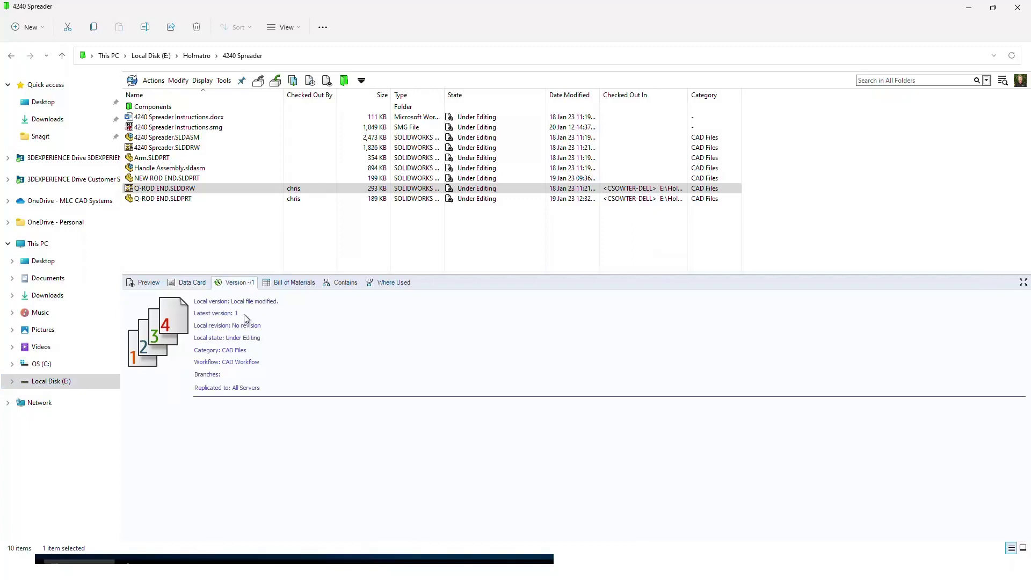
- Start a joint check-in of Q-ROD END.SLDDRW and Q-ROD END.SLDPRT
{"action": "left_click", "coordinate": [171, 198], "text": "shift"}
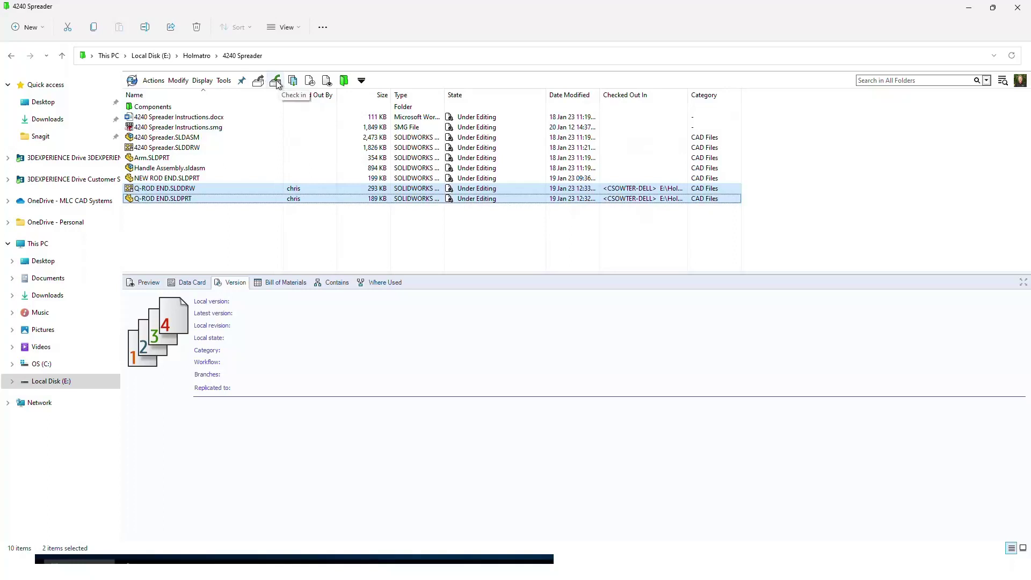
{"action": "left_click", "coordinate": [153, 81]}
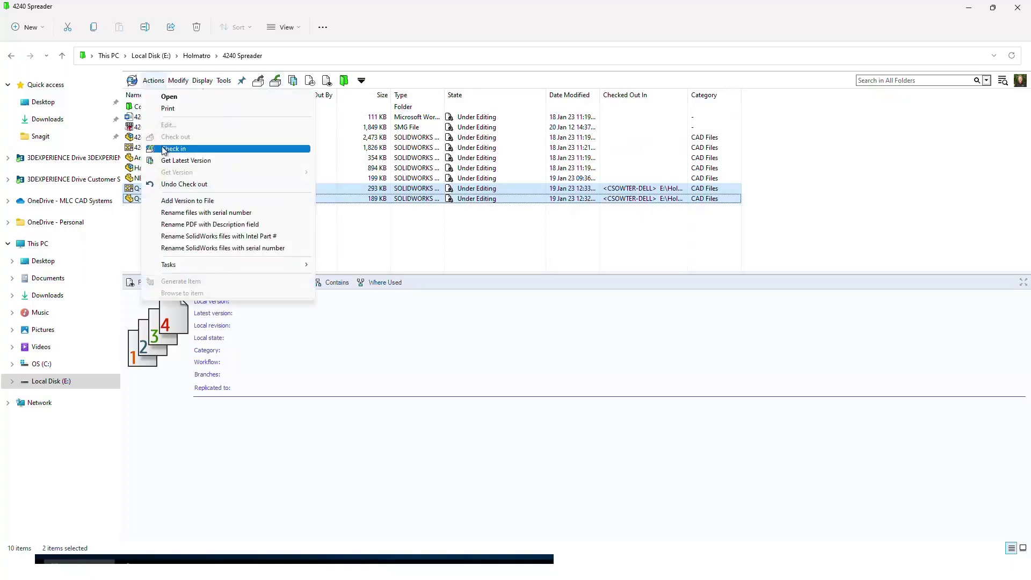
{"action": "right_click", "coordinate": [132, 193]}
{"action": "right_click", "coordinate": [133, 194]}
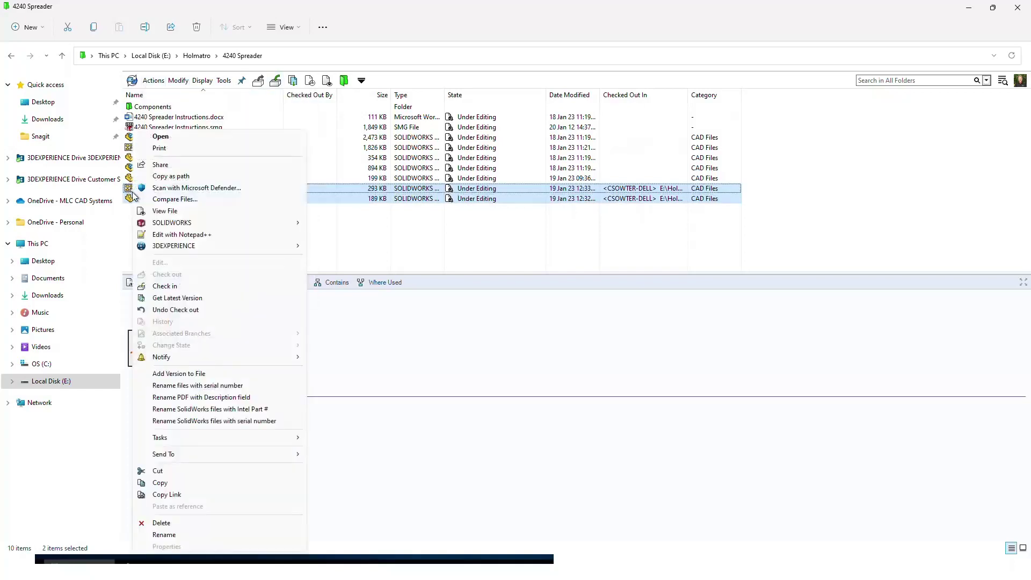
{"action": "left_click", "coordinate": [176, 287]}
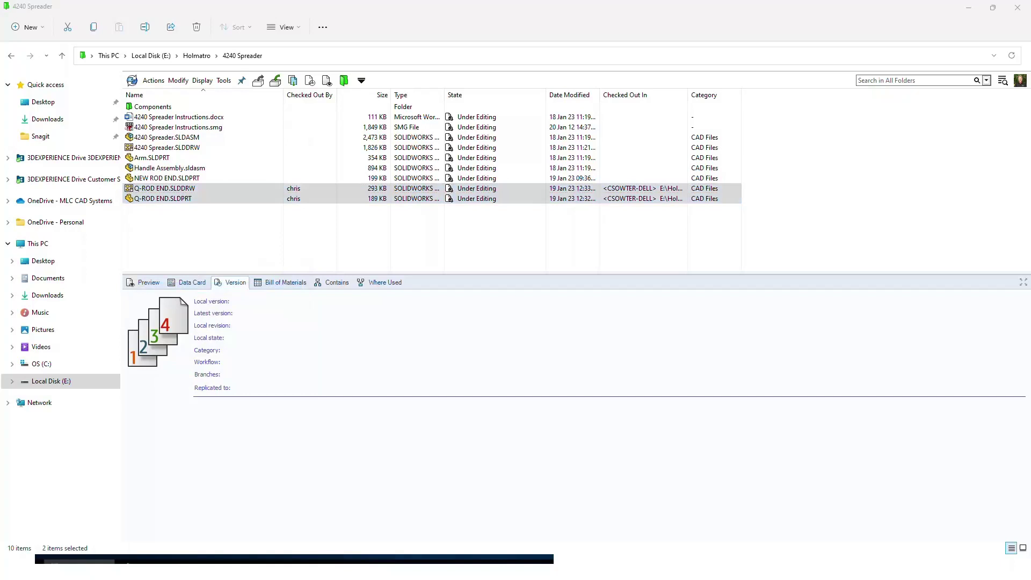
{"action": "left_click_drag", "start_coordinate": [900, 78], "coordinate": [349, 95]}
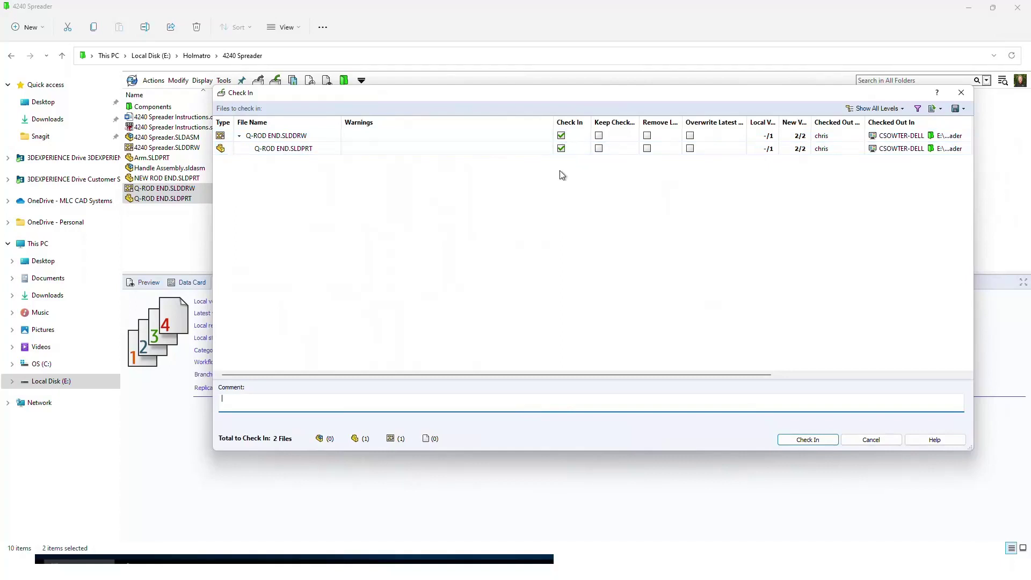
- Enter the check-in comment "Updated Description" and check in both Q-ROD END files
{"action": "left_click", "coordinate": [254, 400]}
{"action": "left_click", "coordinate": [254, 399]}
{"action": "type", "text": "Updated"}
{"action": "type", "text": " Dec"}
{"action": "type", "text": "sc"}
{"action": "type", "text": "ription"}
{"action": "left_click", "coordinate": [801, 441]}
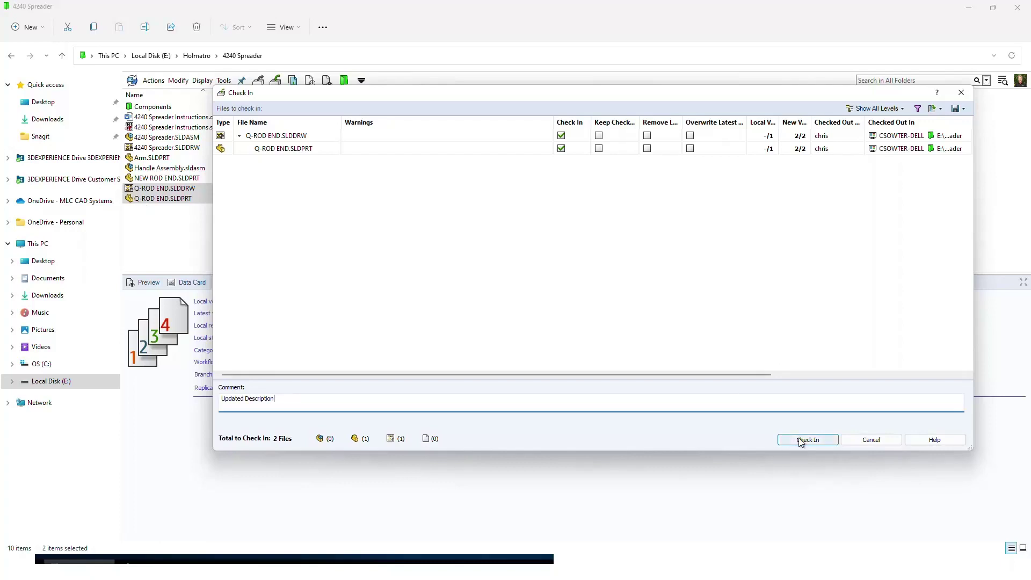
{"action": "left_click", "coordinate": [802, 441]}
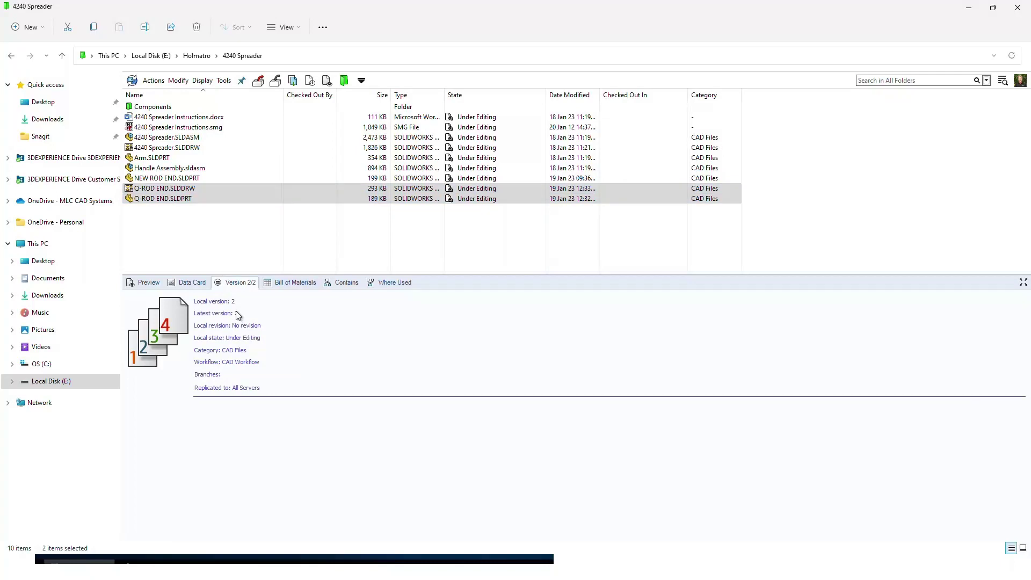
- Review the data cards of the Q-ROD END drawing and part, and get version 1 of both files
{"action": "left_click", "coordinate": [192, 283]}
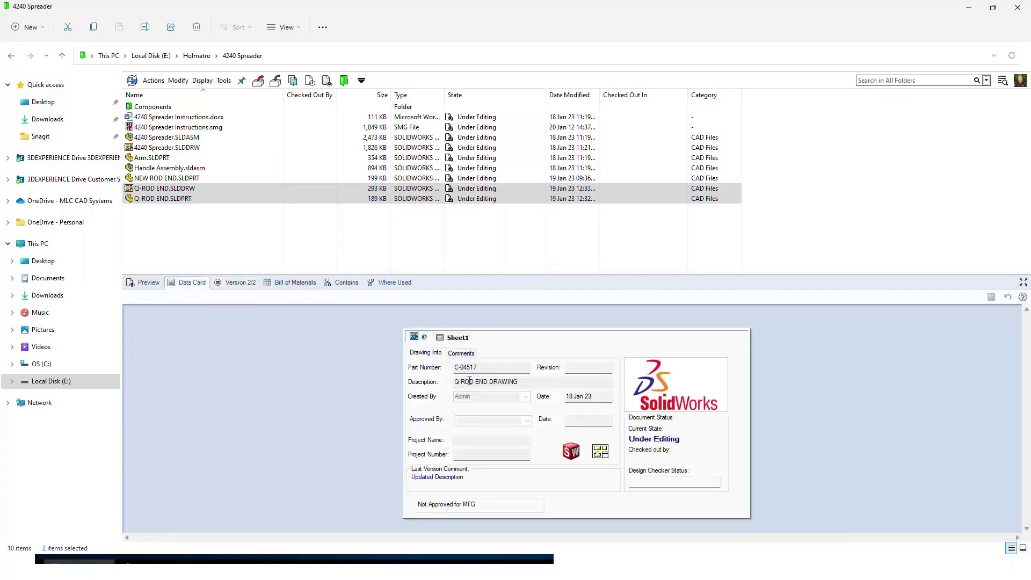
{"action": "left_click", "coordinate": [168, 201]}
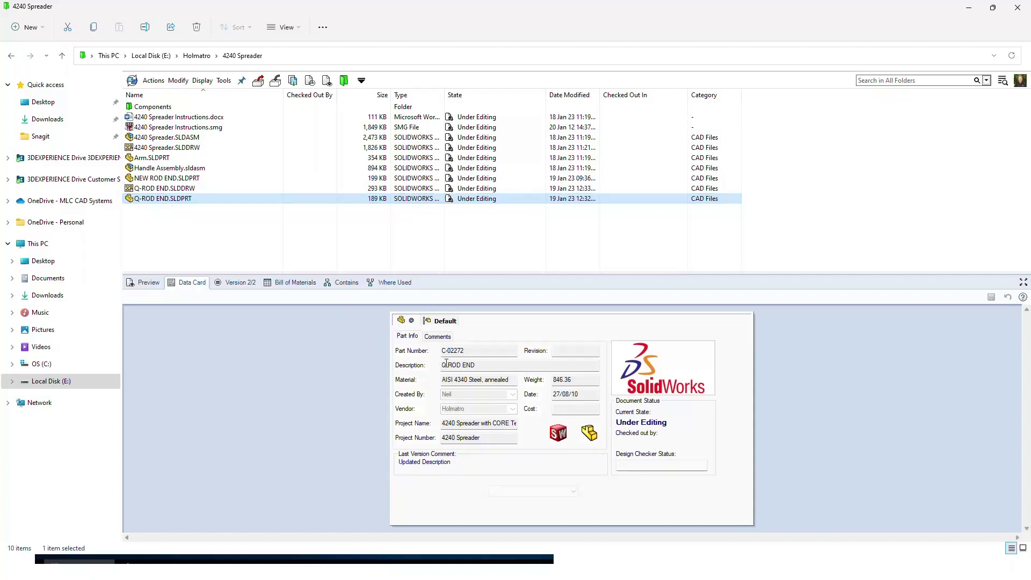
{"action": "left_click", "coordinate": [156, 81]}
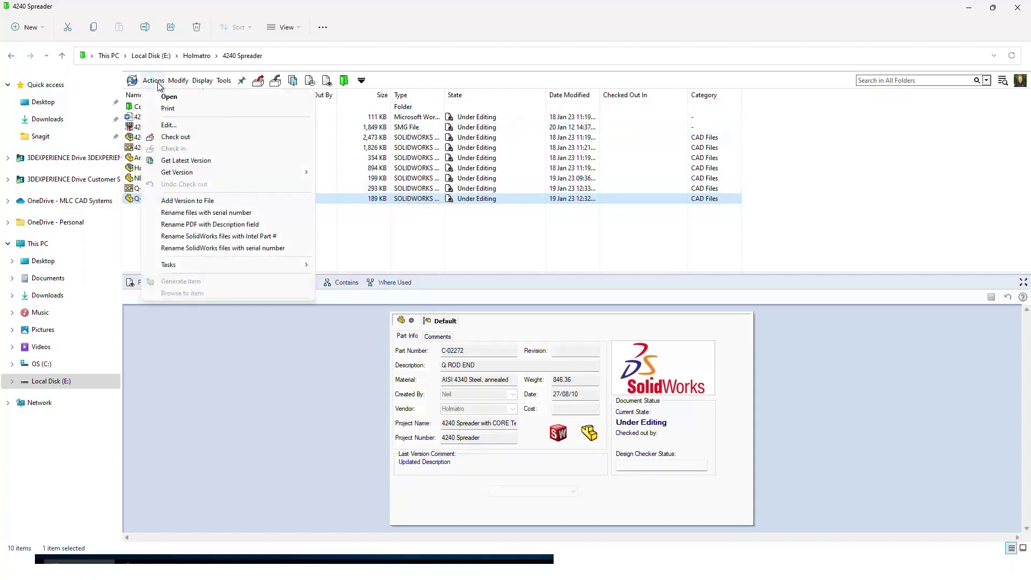
{"action": "mouse_move", "coordinate": [182, 174]}
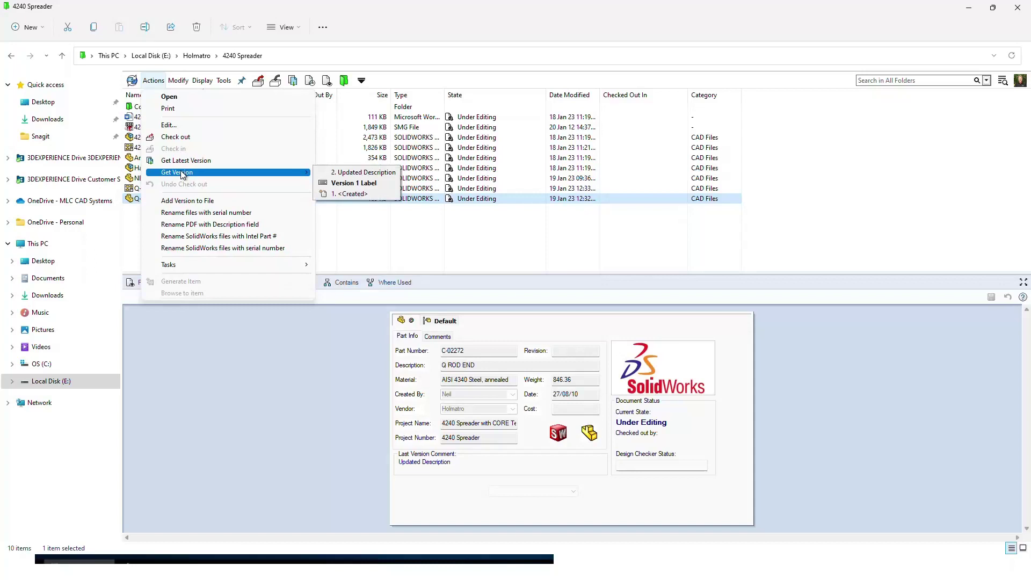
{"action": "left_click", "coordinate": [362, 194]}
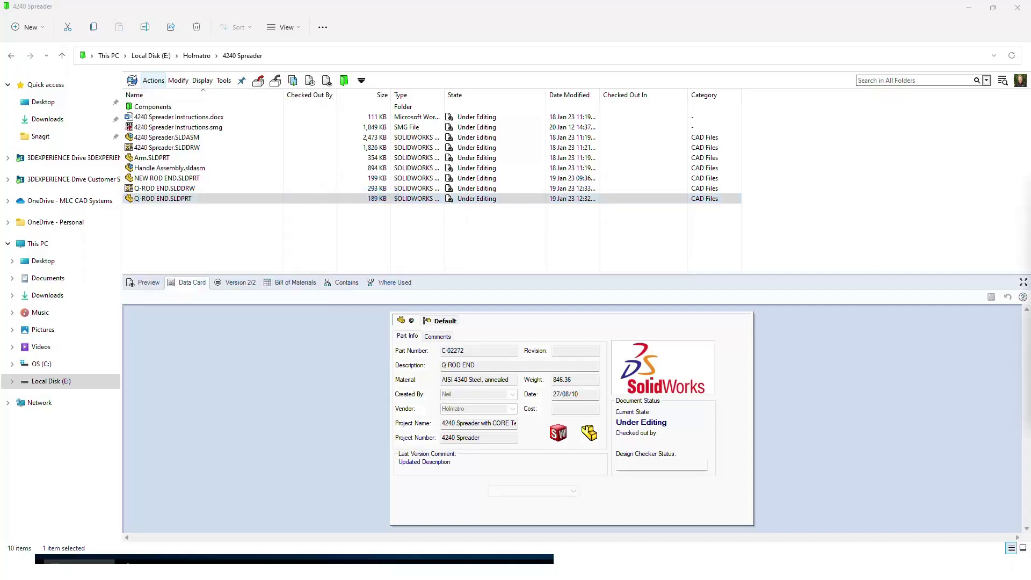
{"action": "left_click_drag", "start_coordinate": [769, 192], "coordinate": [595, 192]}
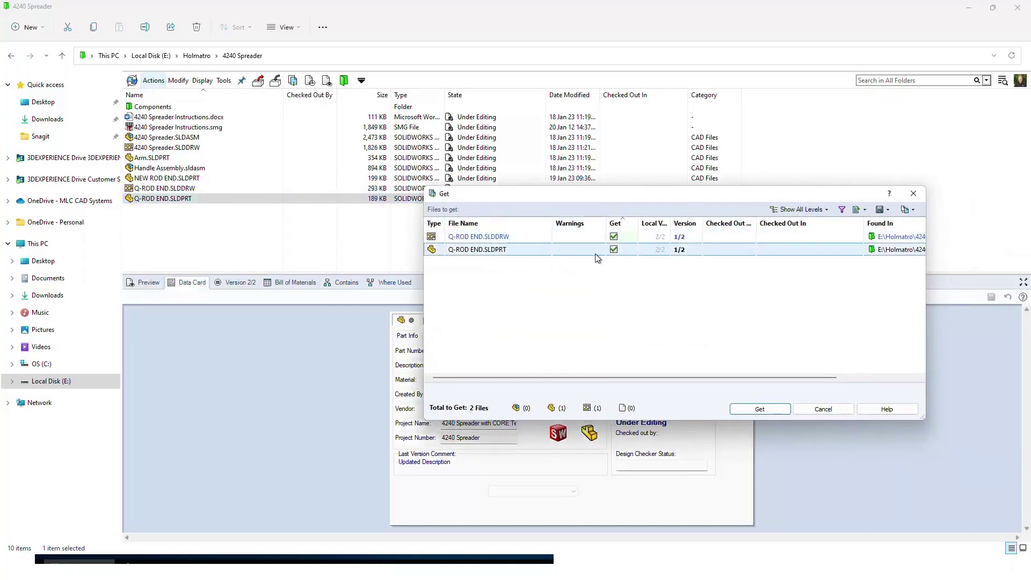
{"action": "left_click", "coordinate": [759, 409]}
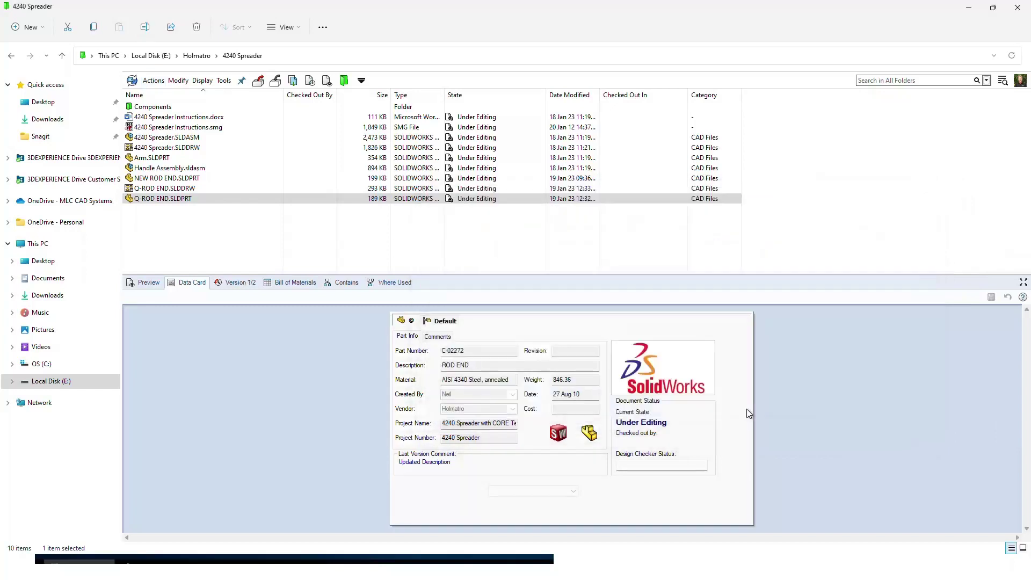
- Inspect the description on the data card of Q-ROD END.SLDPRT and open the file's history
{"action": "left_click", "coordinate": [472, 367]}
{"action": "left_click", "coordinate": [481, 365]}
{"action": "left_click", "coordinate": [214, 199]}
{"action": "left_click", "coordinate": [206, 84]}
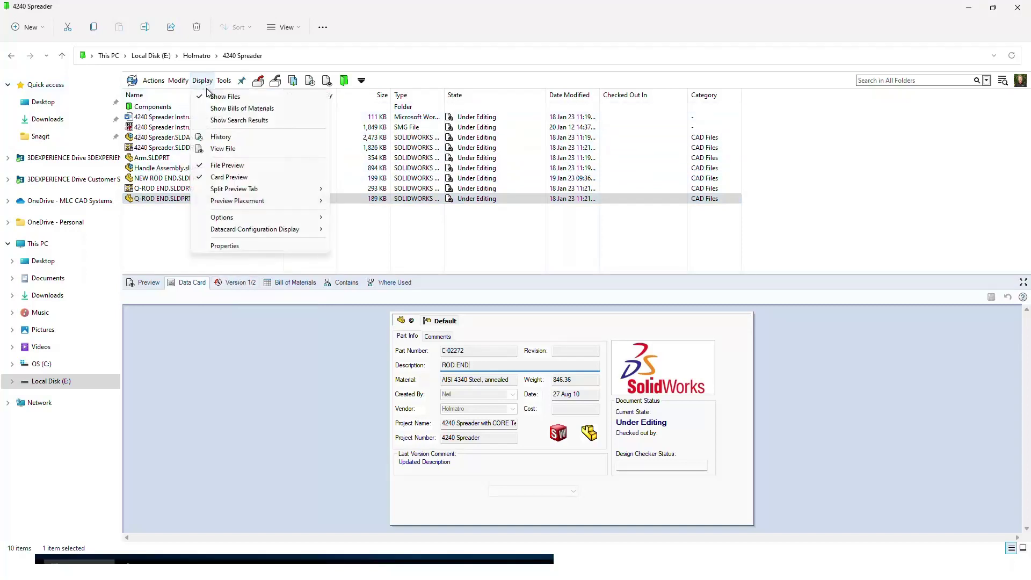
{"action": "left_click", "coordinate": [224, 137]}
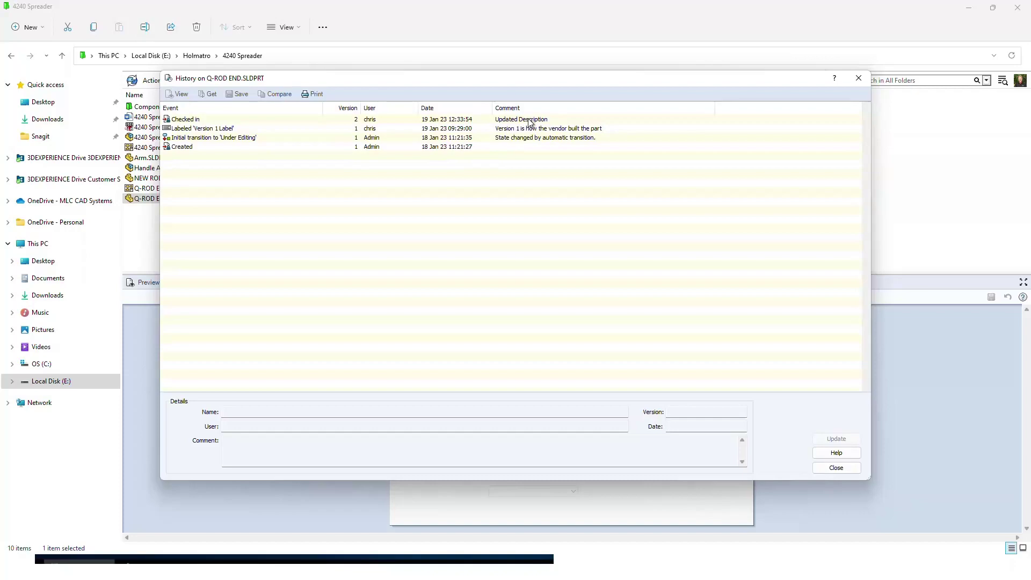
- Close the history of Q-ROD END.SLDPRT and review the part's local and latest version information
{"action": "left_click", "coordinate": [858, 78]}
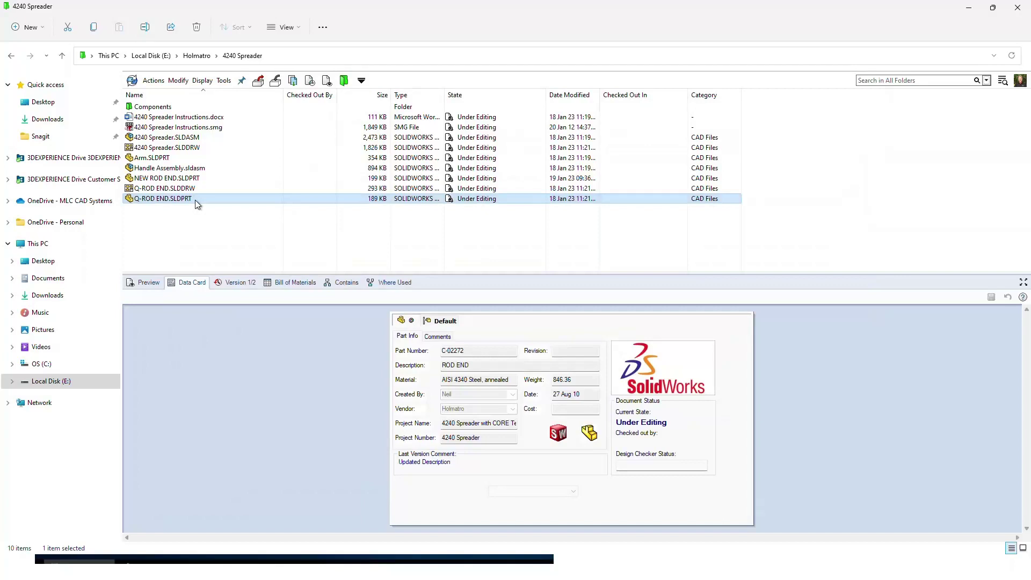
{"action": "left_click", "coordinate": [241, 285]}
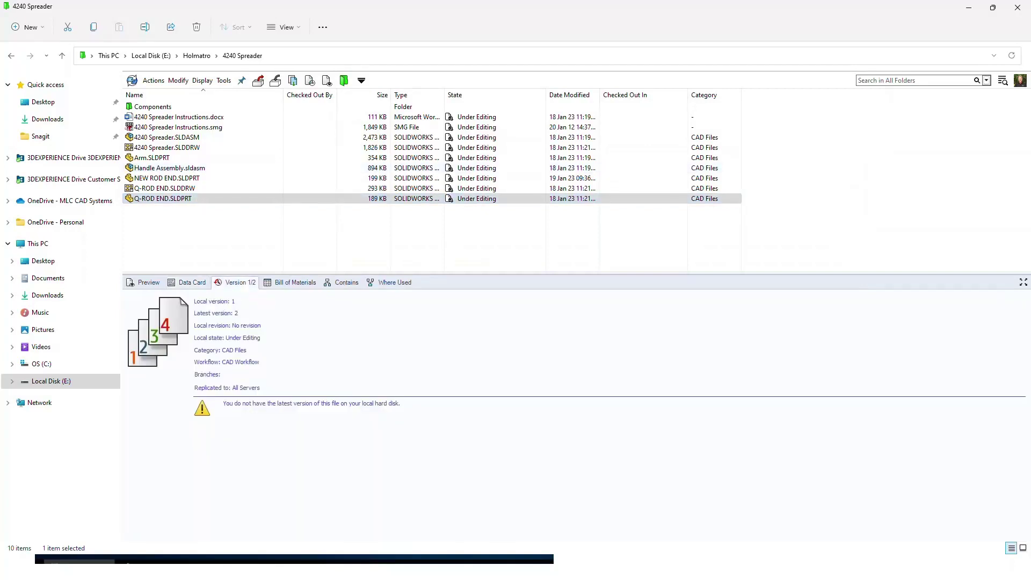
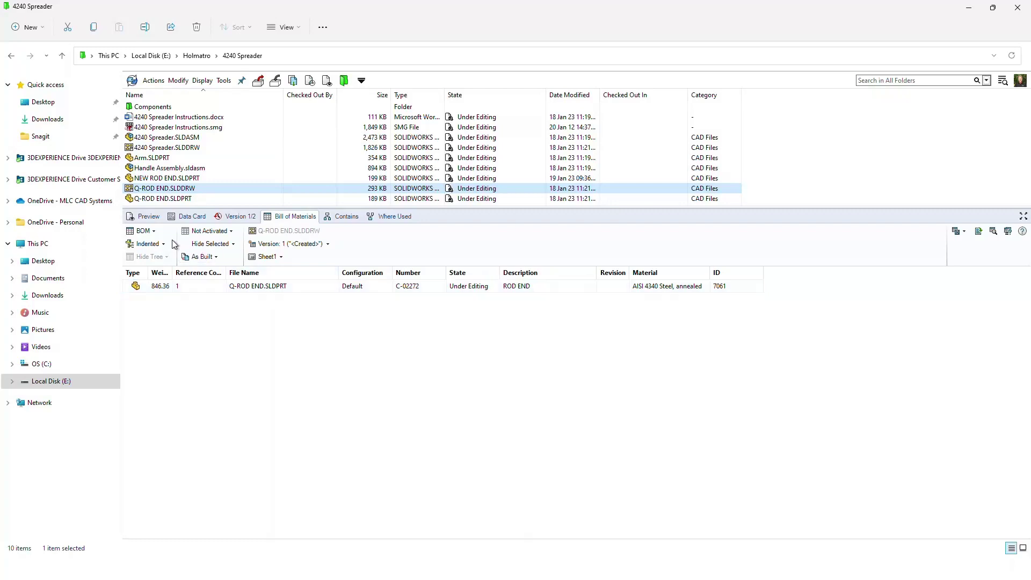
- View the bill of materials of 4240 Spreader.SLDASM in the Purchasing layout, then return it to the BOM layout
{"action": "left_click", "coordinate": [153, 231]}
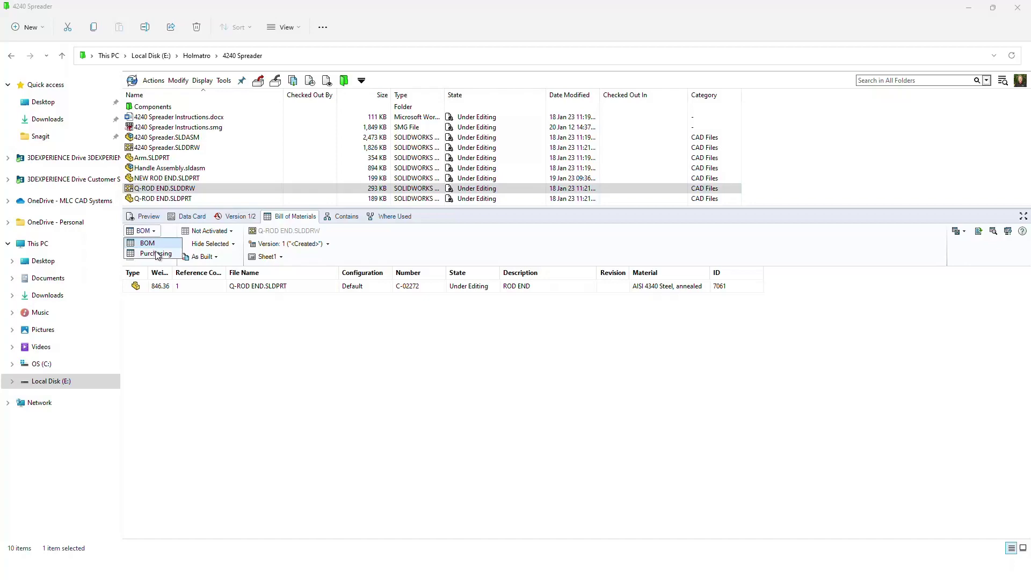
{"action": "left_click", "coordinate": [154, 141]}
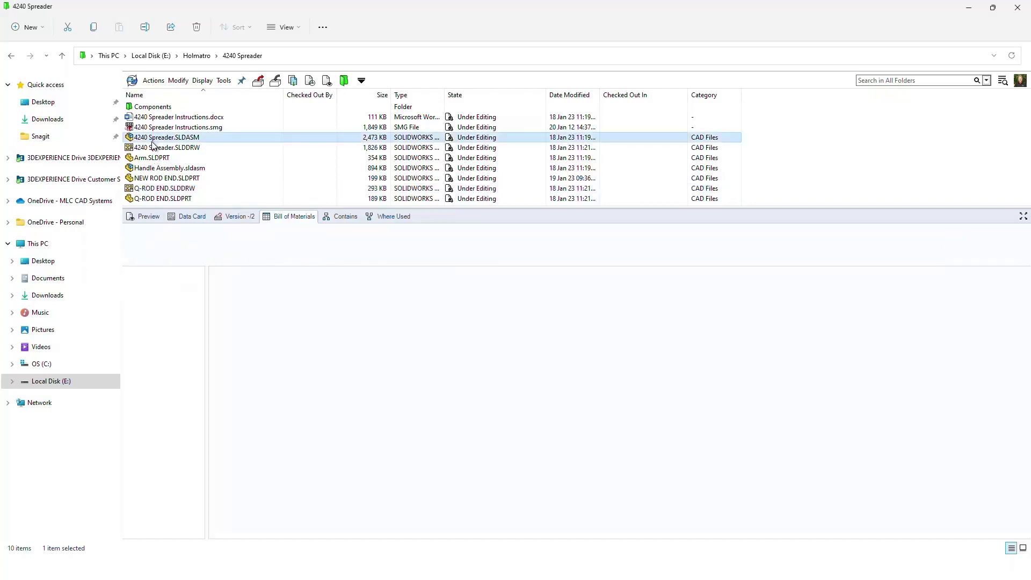
{"action": "left_click", "coordinate": [143, 230]}
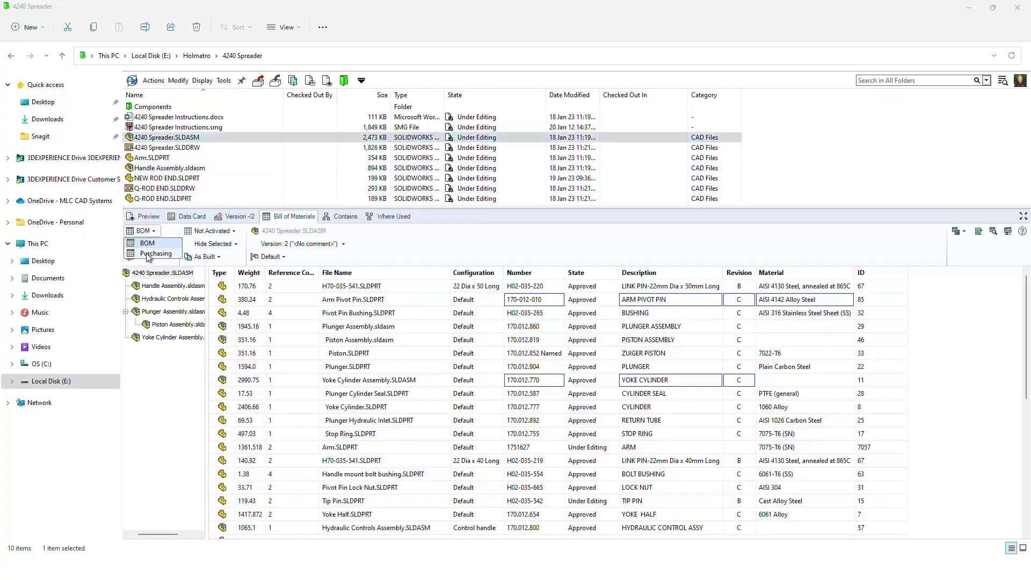
{"action": "left_click", "coordinate": [148, 255]}
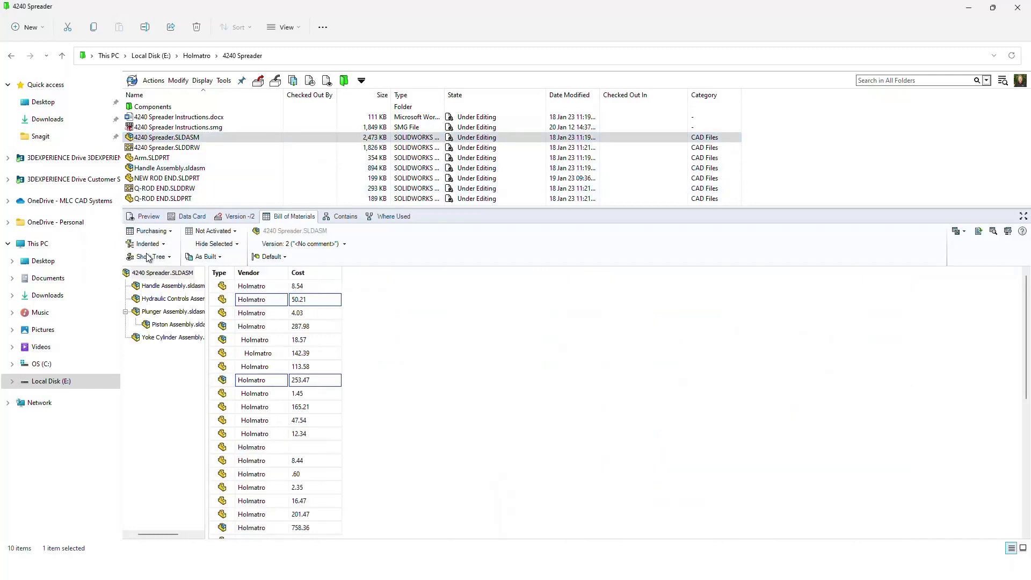
{"action": "left_click", "coordinate": [145, 231]}
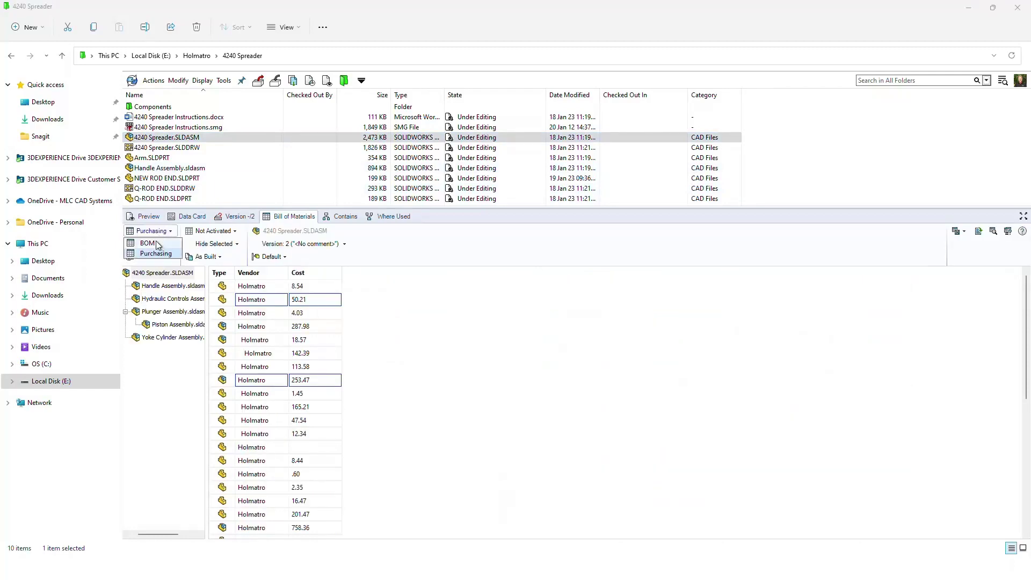
{"action": "left_click", "coordinate": [156, 247]}
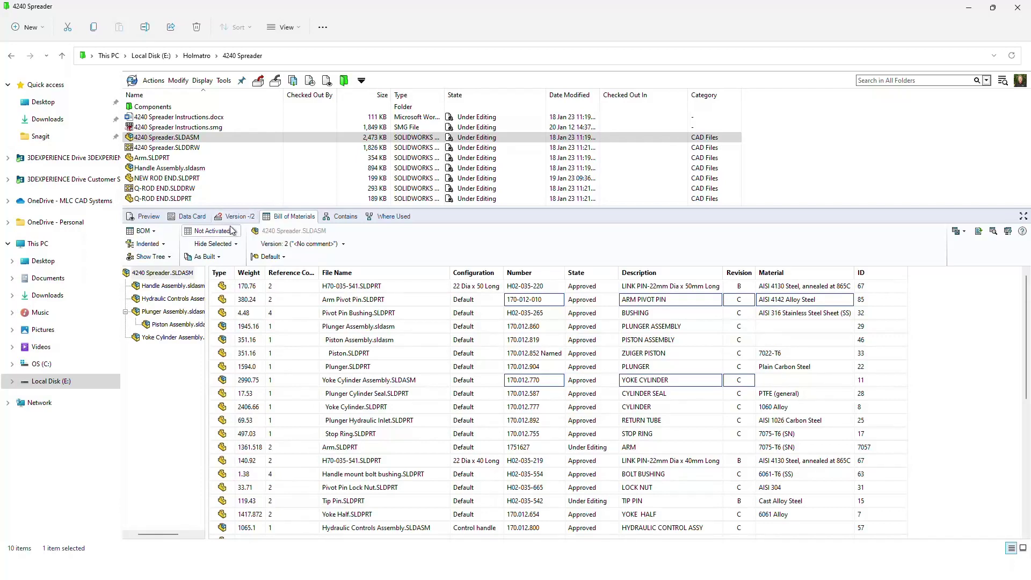
- Compare the assembly's bill of materials by showing version 1 and then switching back to version 2
{"action": "left_click", "coordinate": [302, 245]}
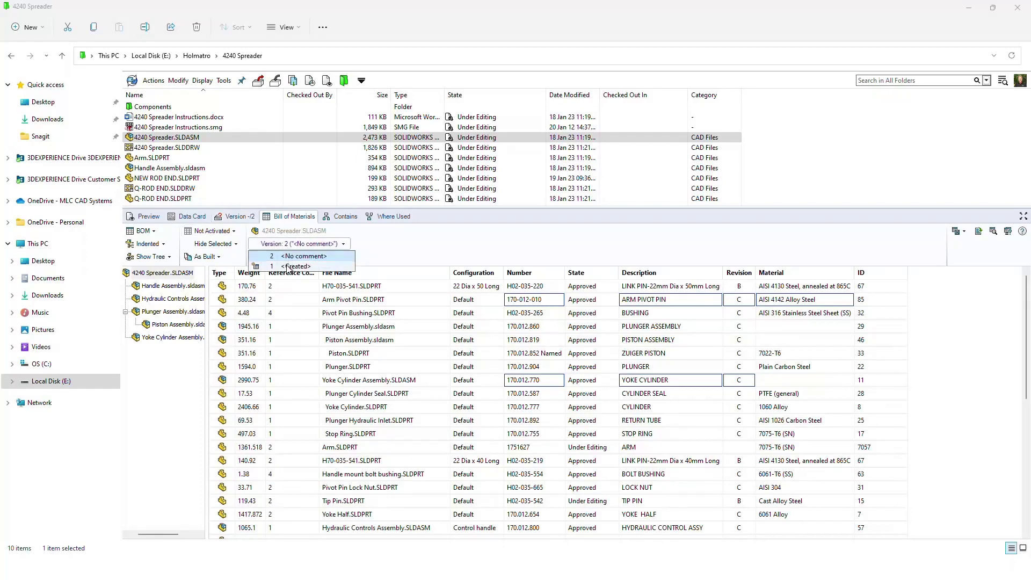
{"action": "left_click", "coordinate": [289, 267]}
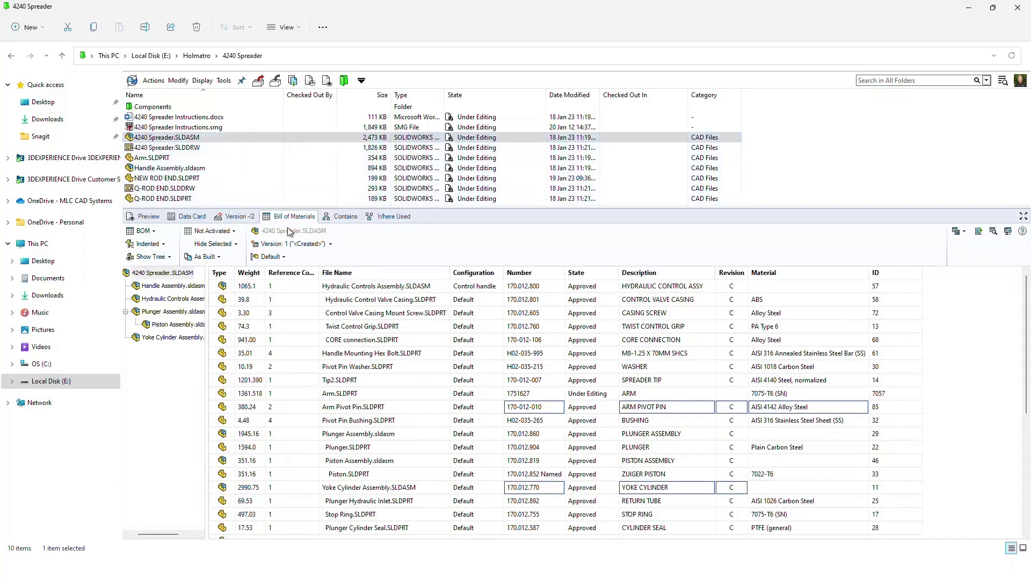
{"action": "left_click", "coordinate": [303, 244]}
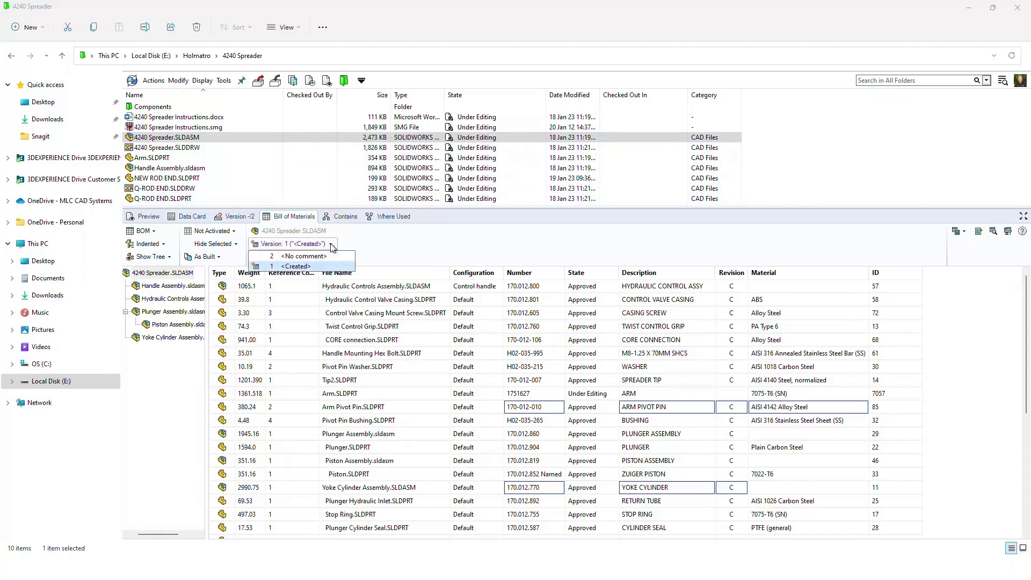
{"action": "left_click", "coordinate": [316, 259]}
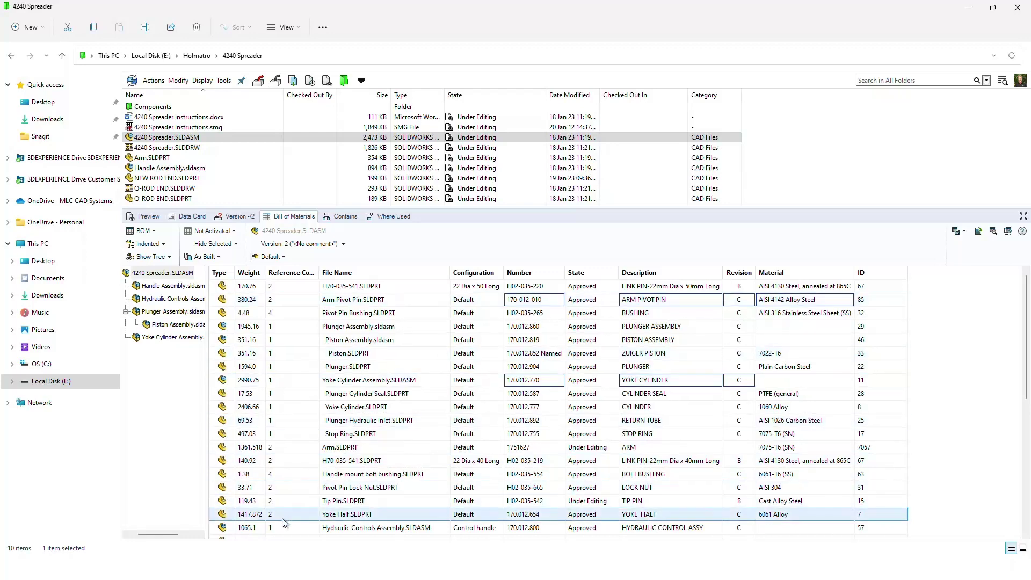
- Review the bills of materials of 4240 Spreader Instructions.smg and 4240 Spreader Instructions.docx
{"action": "left_click", "coordinate": [165, 128]}
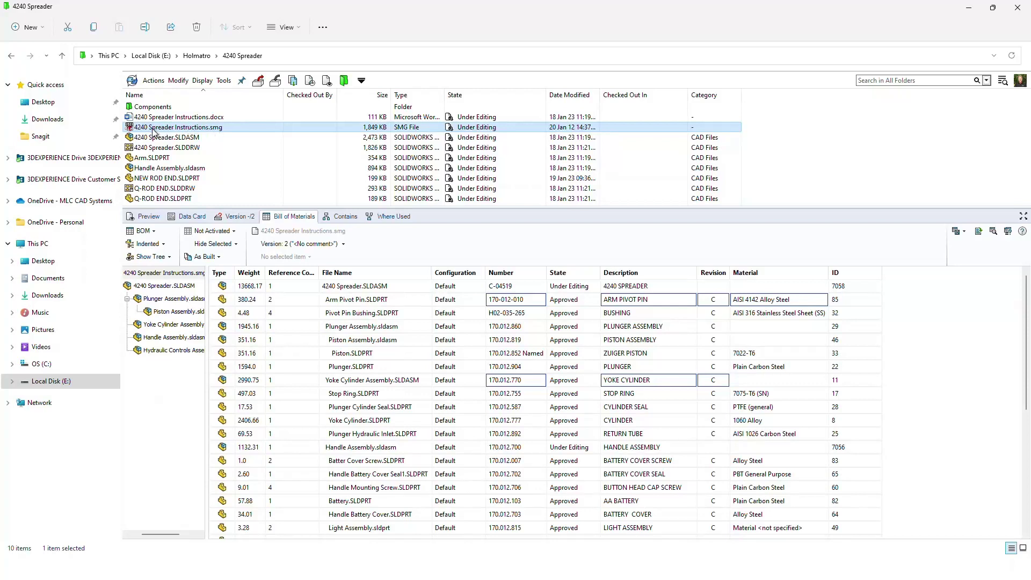
{"action": "left_click", "coordinate": [242, 301]}
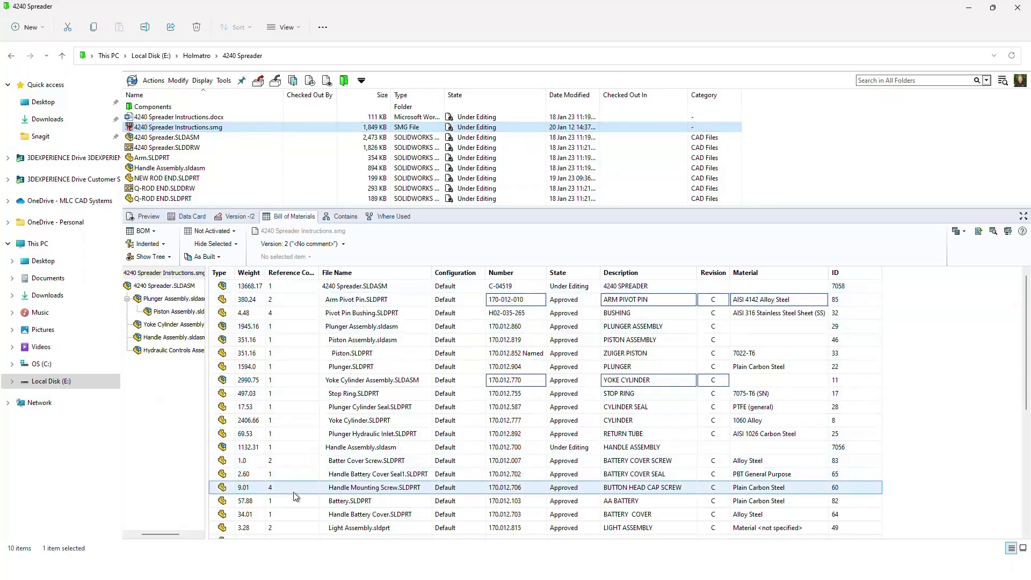
{"action": "left_click", "coordinate": [201, 118]}
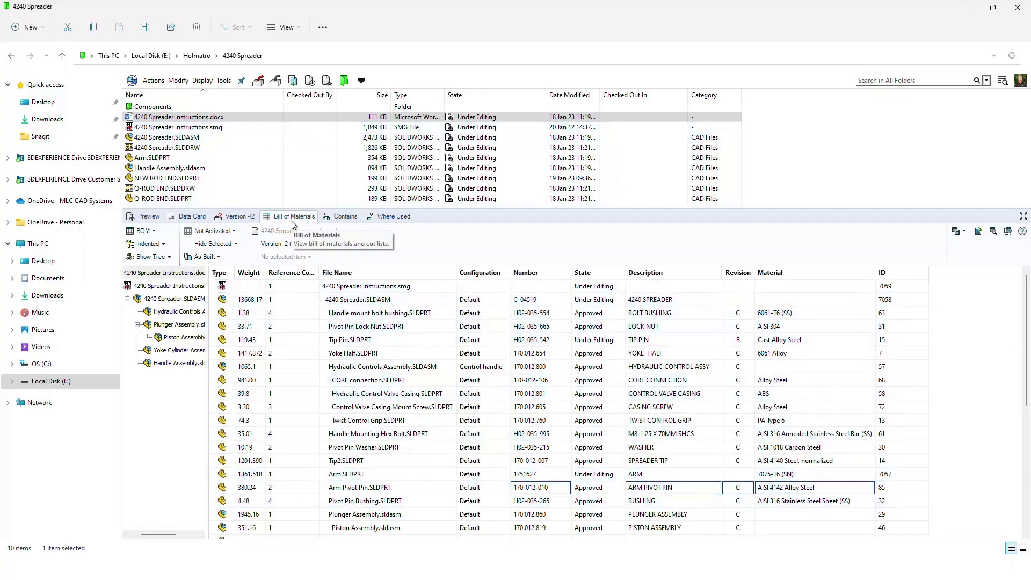
- Go to the CAD Files folder of project P-00101.ABC Corp under Holmatro's Projects folder
{"action": "left_click", "coordinate": [197, 55]}
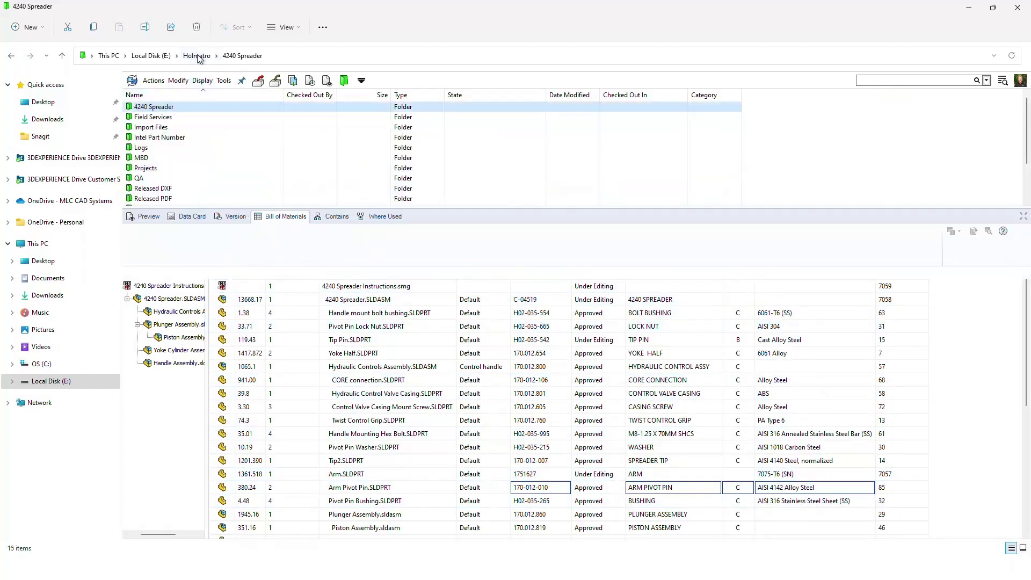
{"action": "left_click", "coordinate": [147, 168]}
{"action": "double_click", "coordinate": [146, 168]}
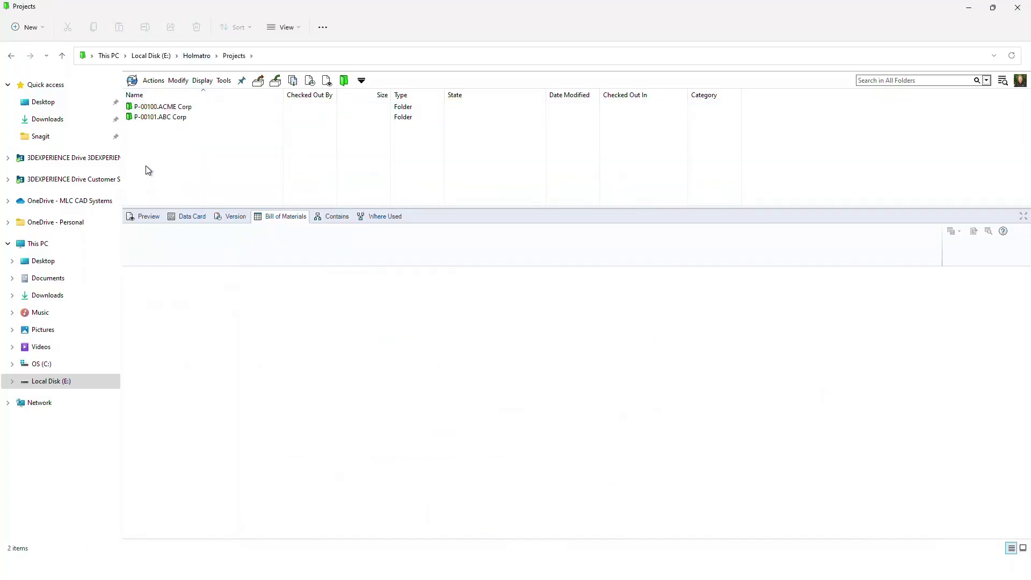
{"action": "double_click", "coordinate": [148, 119]}
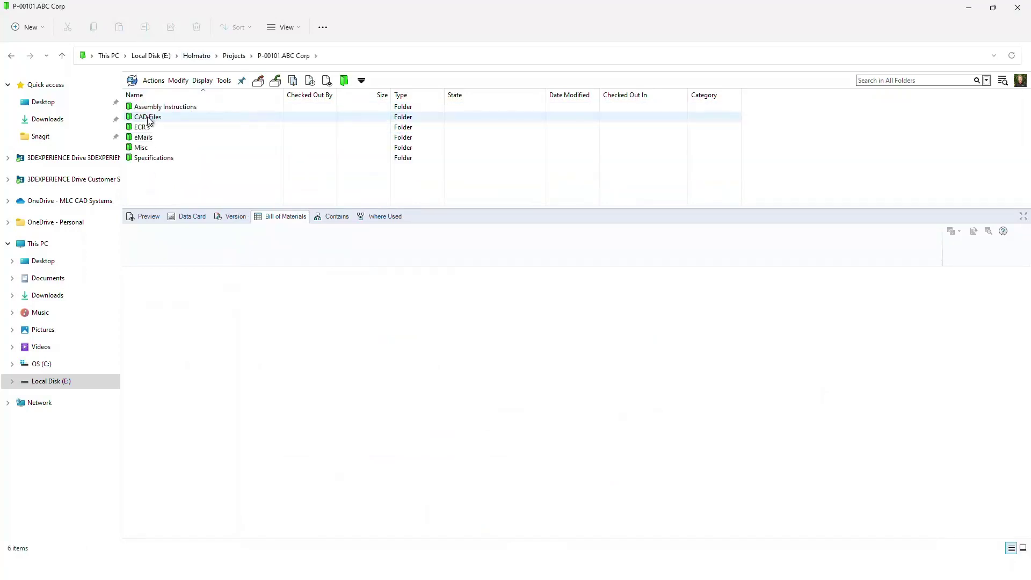
{"action": "double_click", "coordinate": [149, 118]}
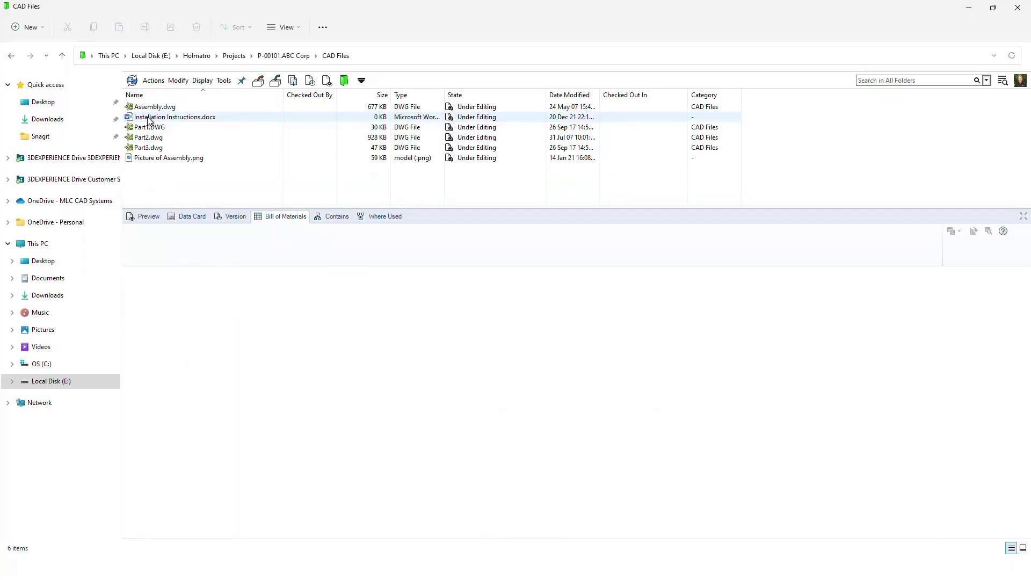
- Examine the bills of materials of Assembly.dwg, the three part drawings, Installation Instructions.docx and Picture of Assembly.png
{"action": "left_click", "coordinate": [174, 107]}
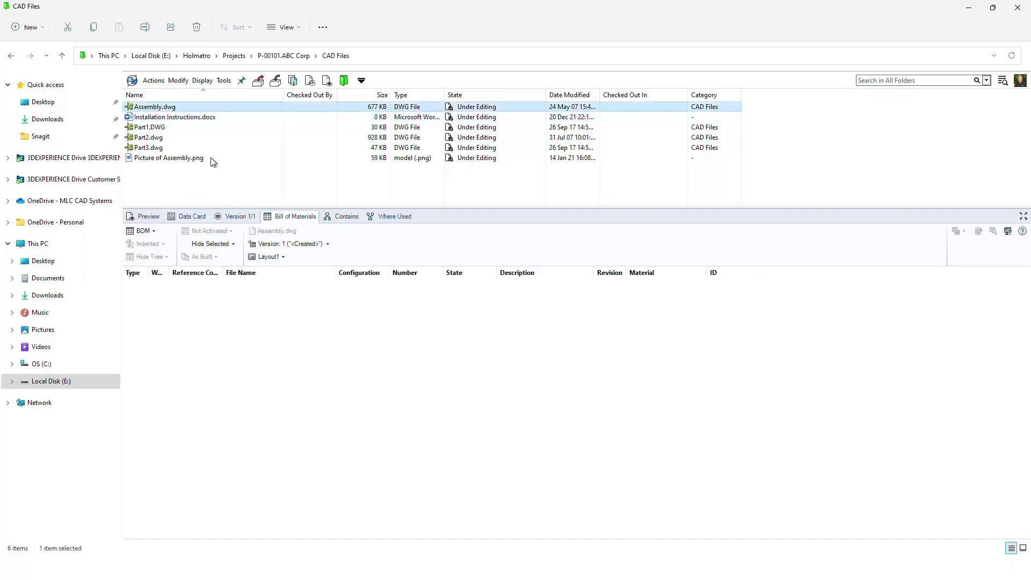
{"action": "left_click", "coordinate": [156, 128]}
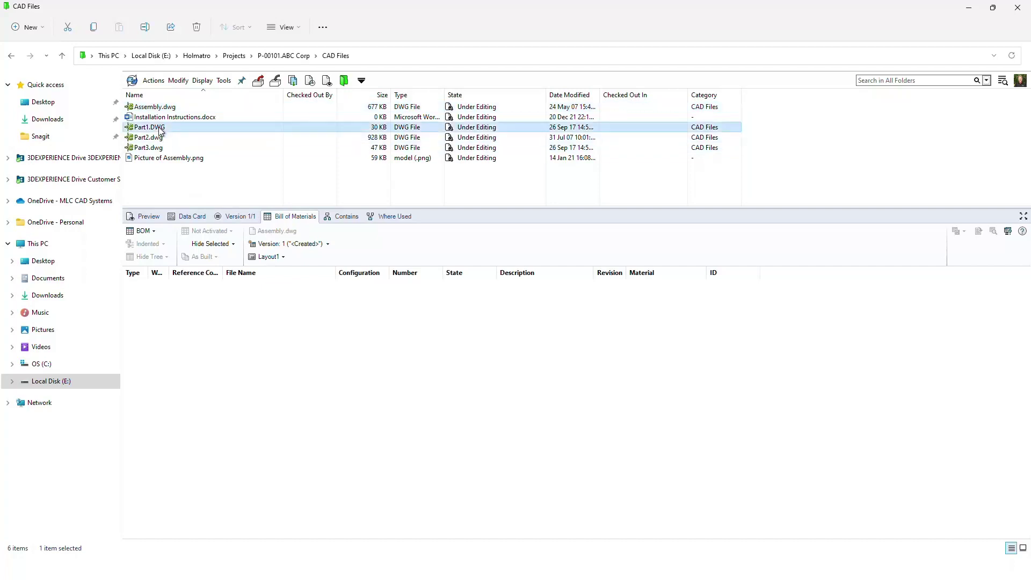
{"action": "left_click", "coordinate": [157, 139]}
{"action": "left_click", "coordinate": [156, 149]}
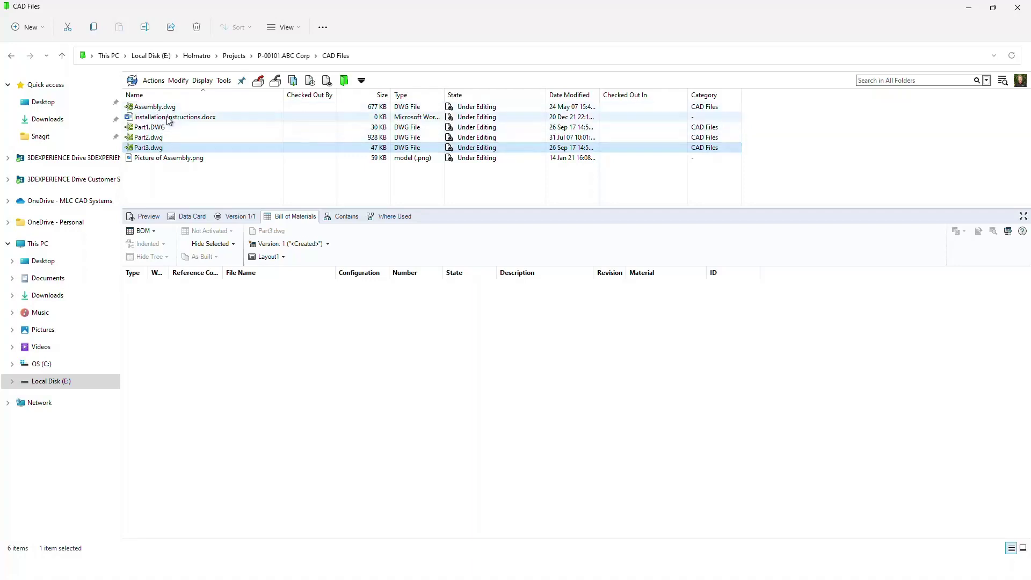
{"action": "left_click", "coordinate": [187, 118]}
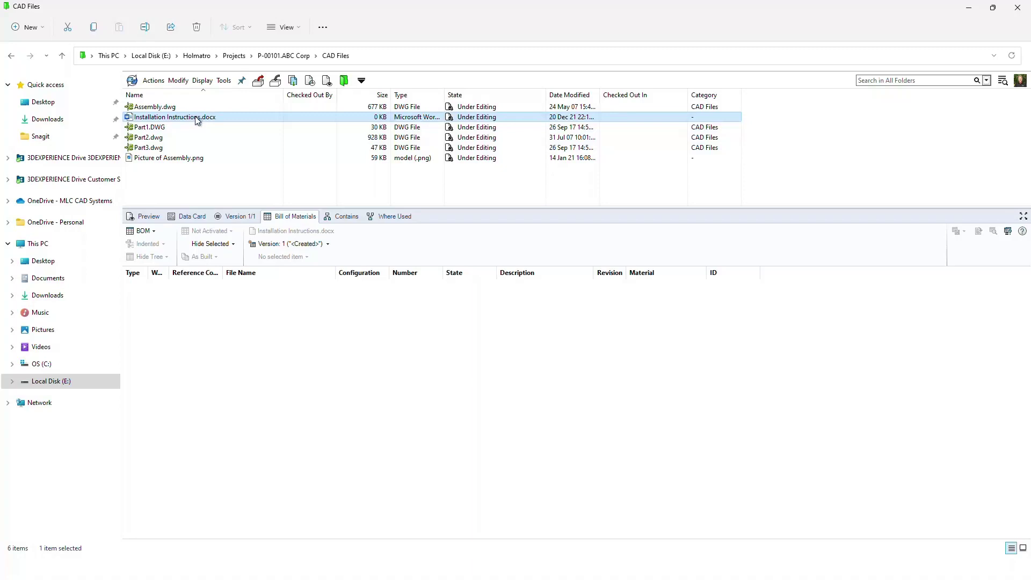
{"action": "left_click", "coordinate": [149, 158]}
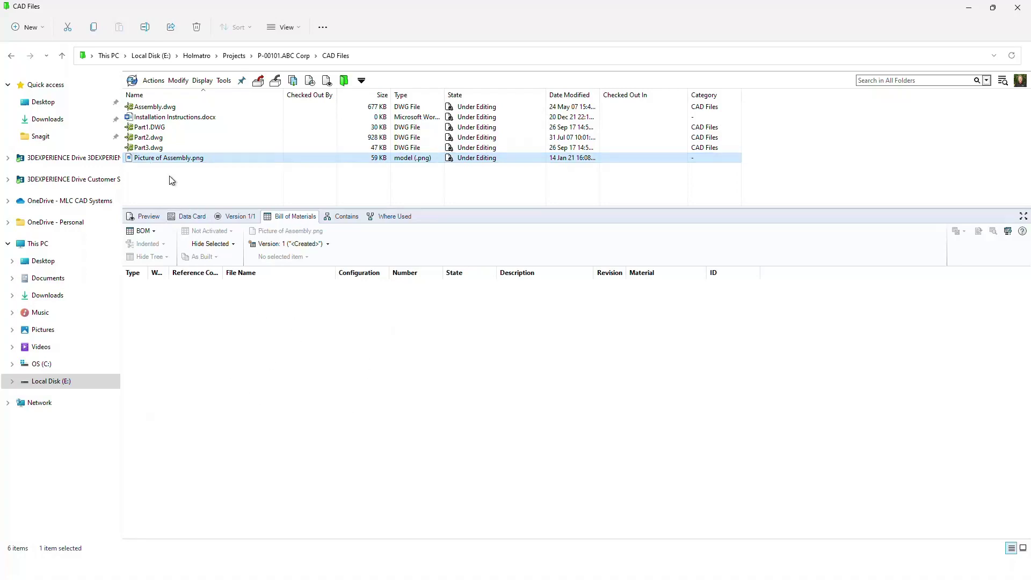
- Check out Assembly.dwg and copy the other five files in the CAD Files folder
{"action": "left_click", "coordinate": [160, 110]}
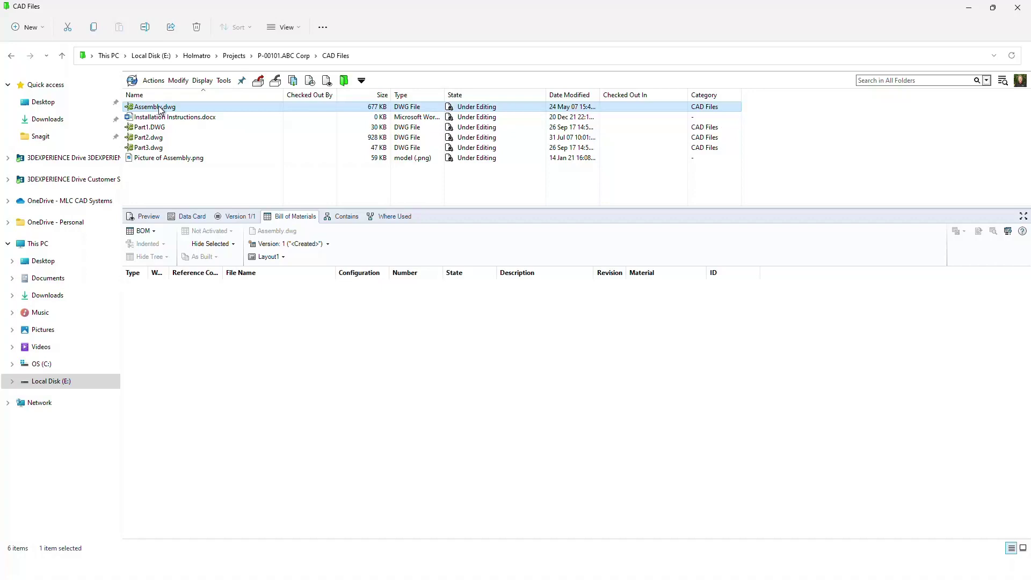
{"action": "left_click", "coordinate": [258, 81]}
{"action": "left_click_drag", "start_coordinate": [198, 173], "coordinate": [144, 120]}
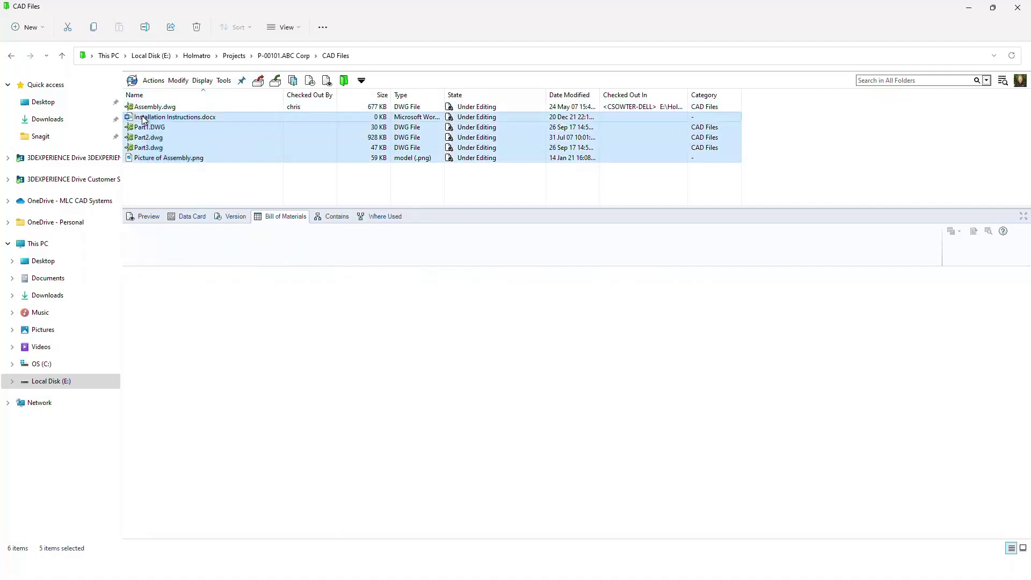
{"action": "right_click", "coordinate": [144, 121]}
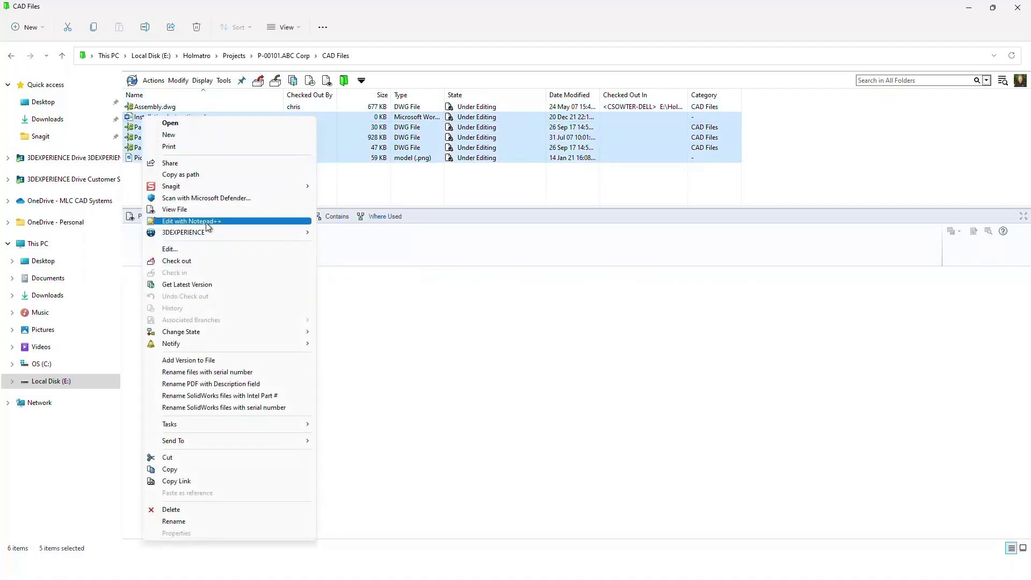
{"action": "left_click", "coordinate": [200, 470]}
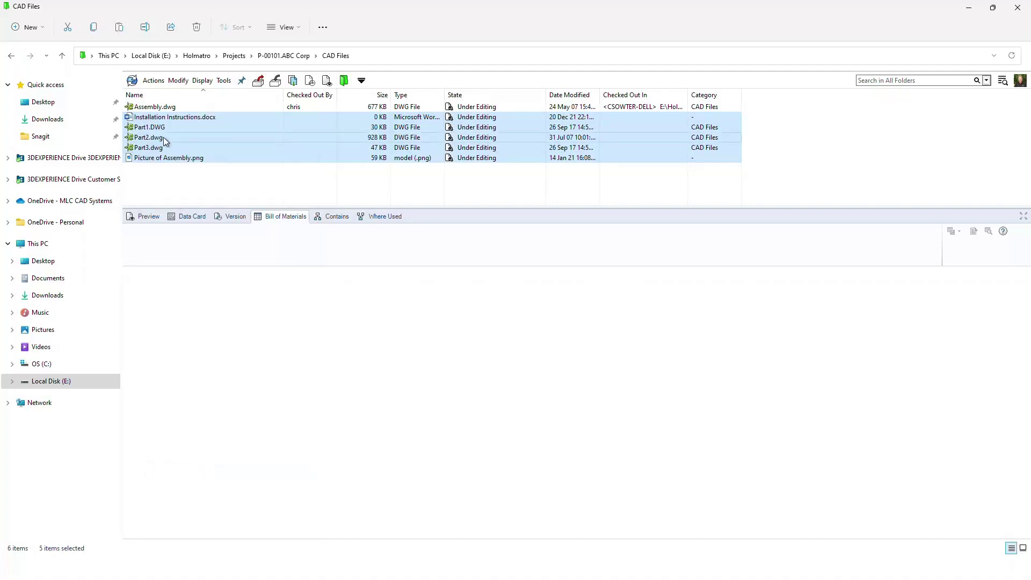
- Paste the five copied files as references of Assembly.dwg, including all of them in the bill of materials
{"action": "left_click", "coordinate": [163, 112]}
{"action": "right_click", "coordinate": [162, 110]}
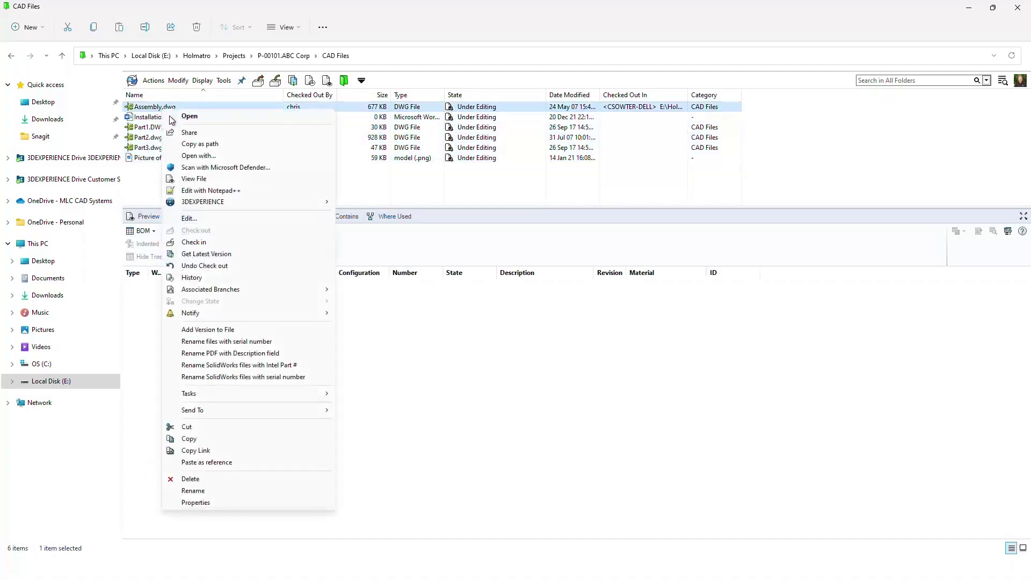
{"action": "left_click", "coordinate": [216, 464]}
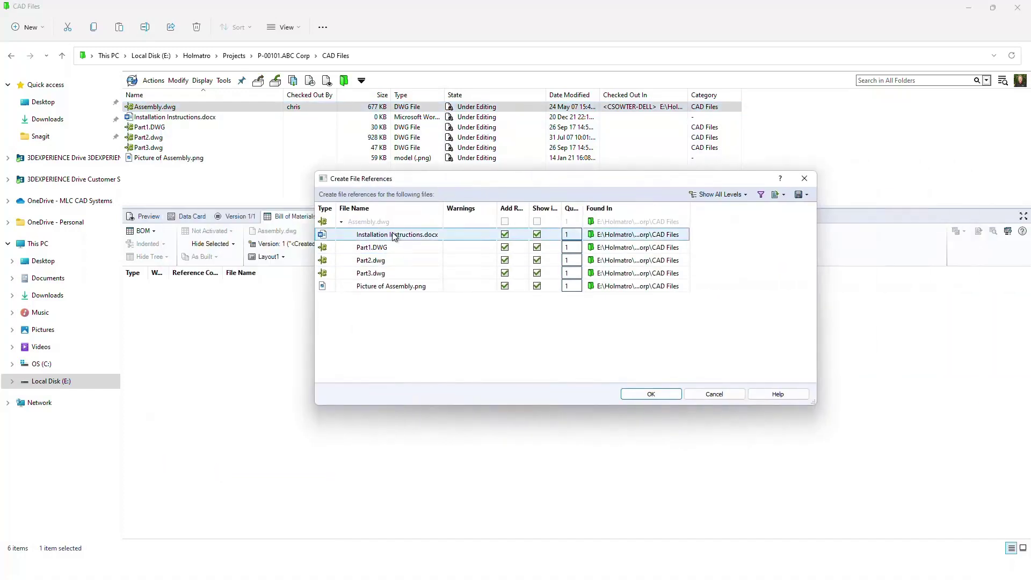
{"action": "left_click", "coordinate": [639, 396]}
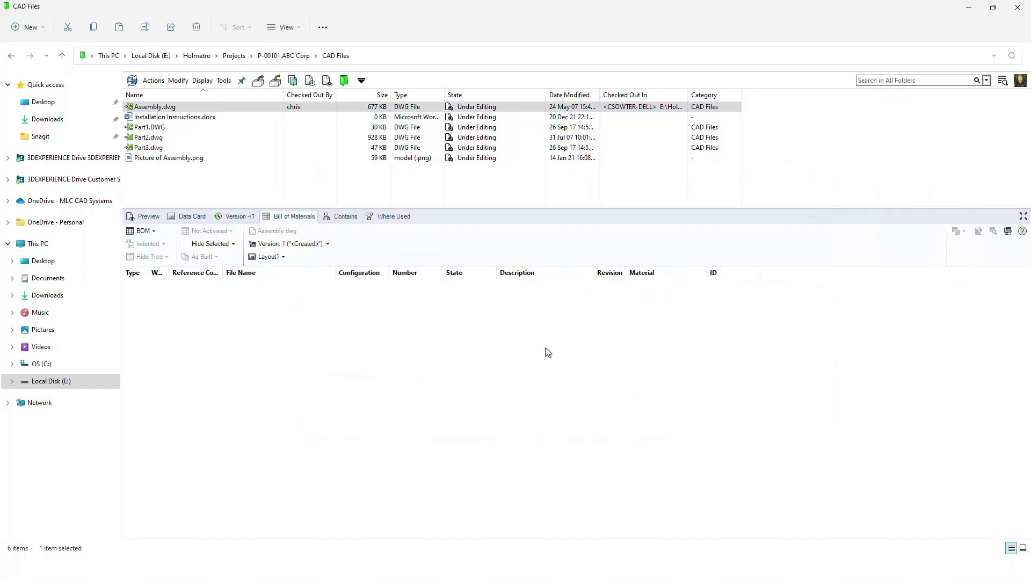
- Check in Assembly.dwg with the comment "Built BOM"
{"action": "left_click", "coordinate": [276, 85]}
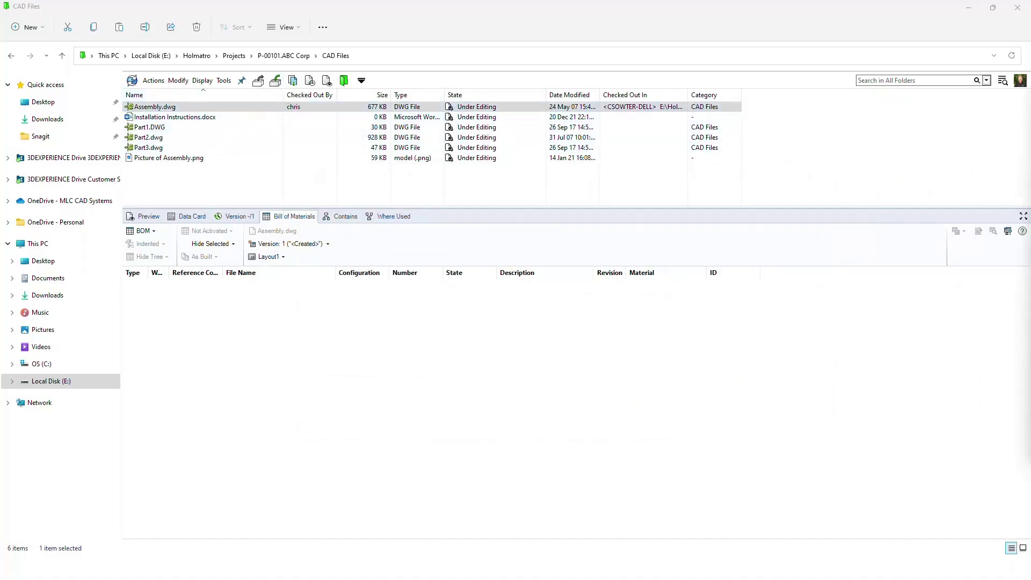
{"action": "left_click", "coordinate": [285, 475]}
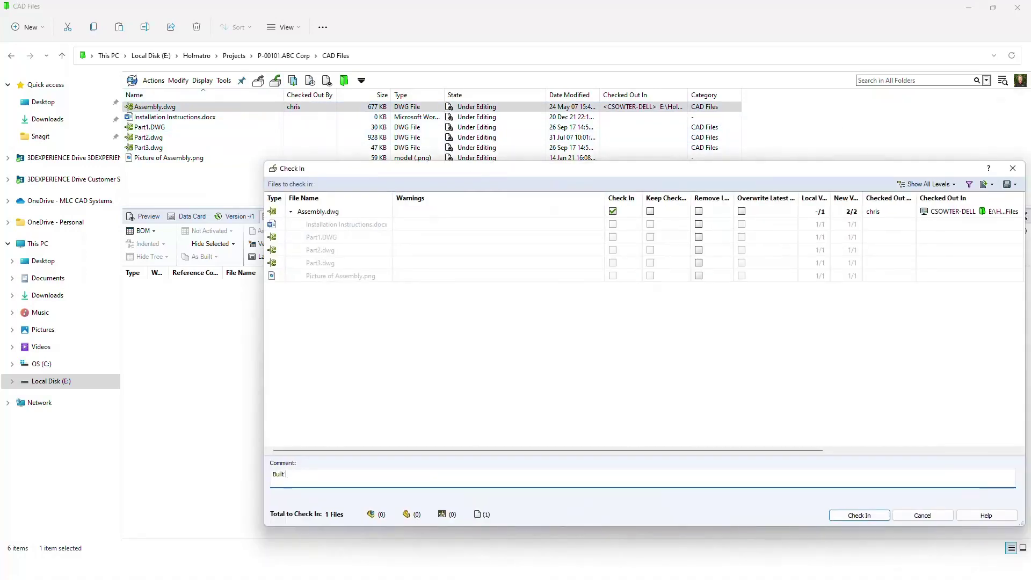
{"action": "type", "text": "Built BOM"}
{"action": "left_click", "coordinate": [859, 515]}
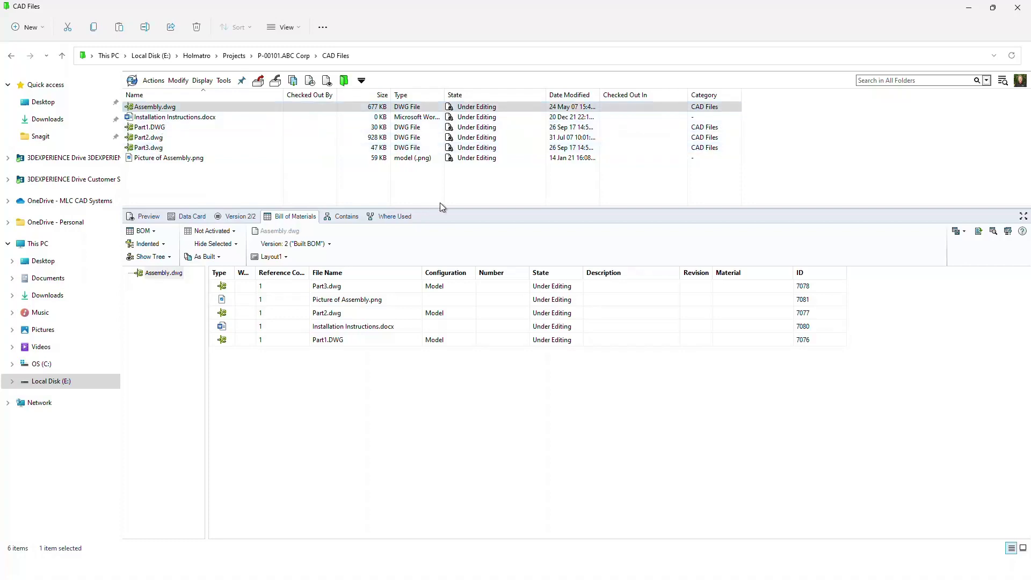
- Examine the file types offered for saving Assembly.dwg's bill of materials, and leave without saving
{"action": "left_click", "coordinate": [965, 234]}
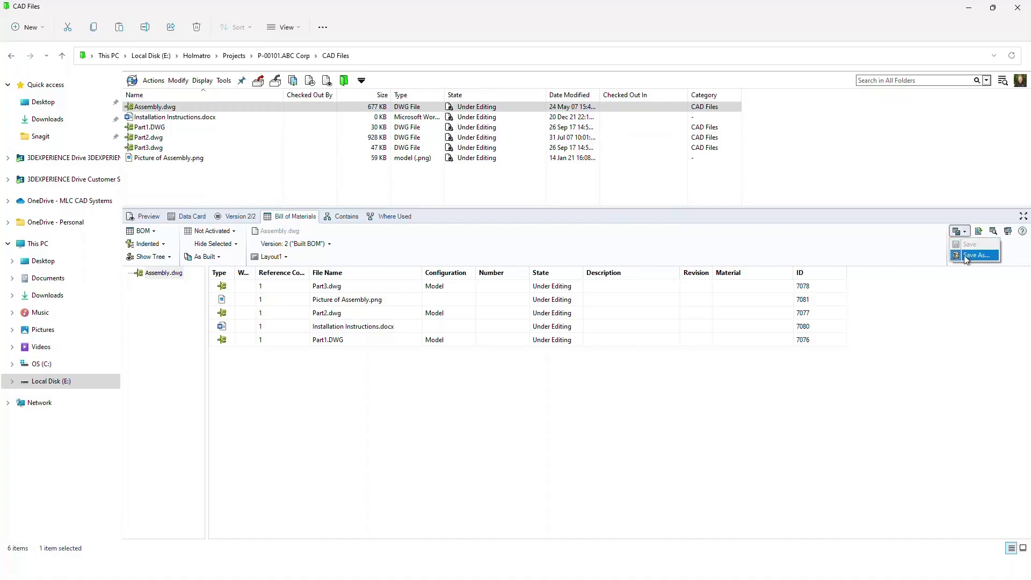
{"action": "left_click", "coordinate": [966, 256]}
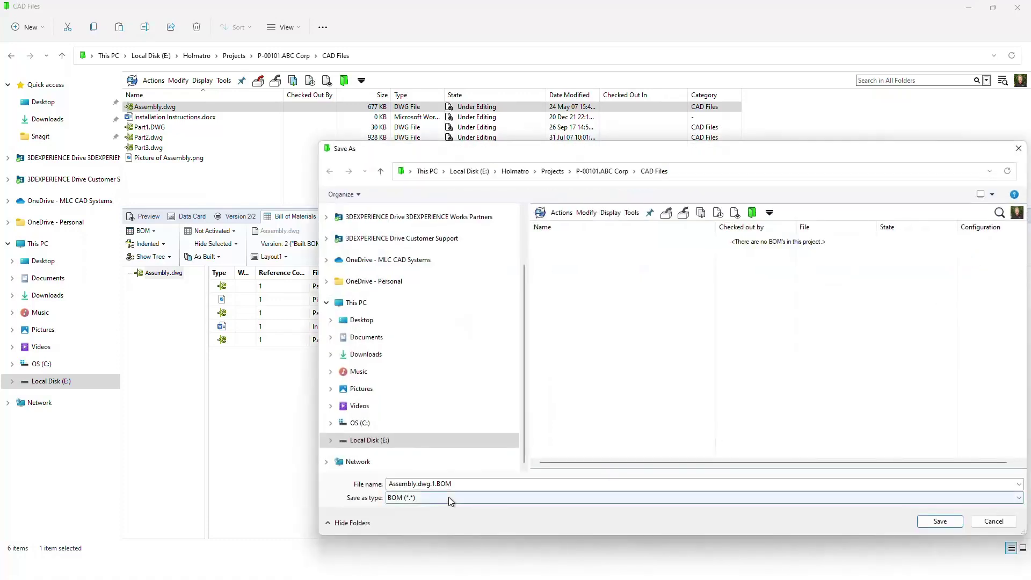
{"action": "left_click", "coordinate": [434, 498]}
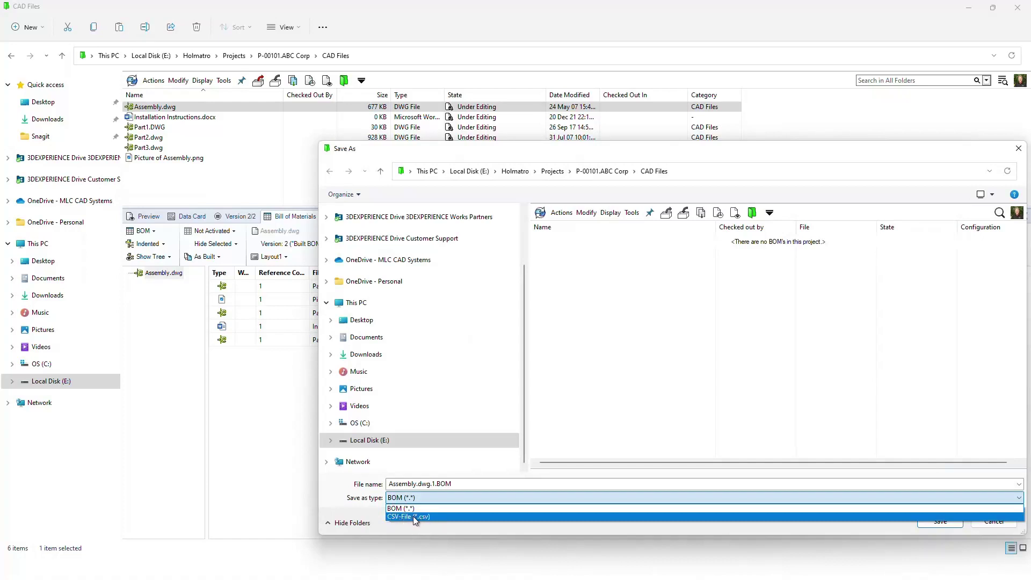
{"action": "left_click", "coordinate": [1019, 152]}
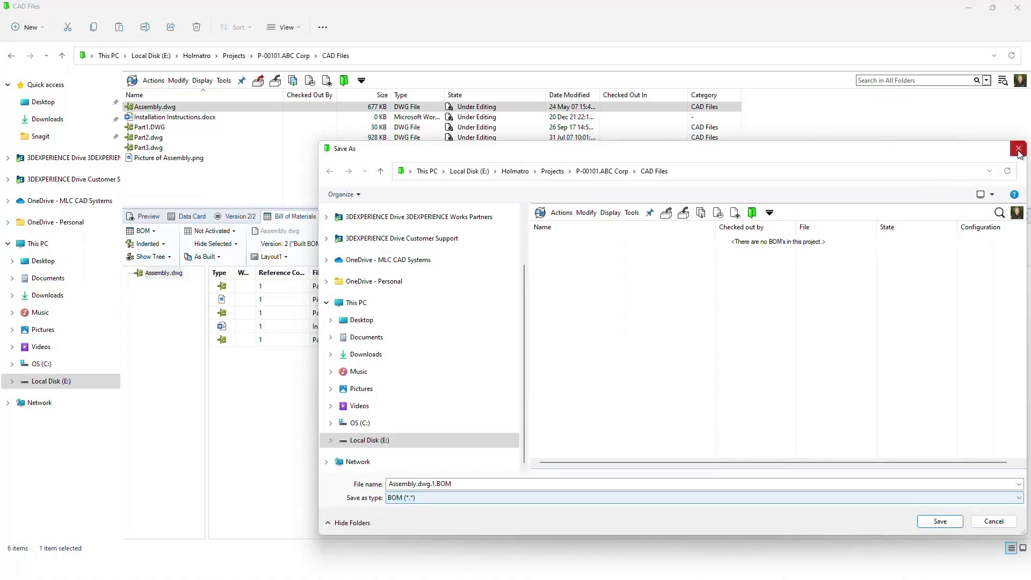
{"action": "left_click", "coordinate": [1019, 150]}
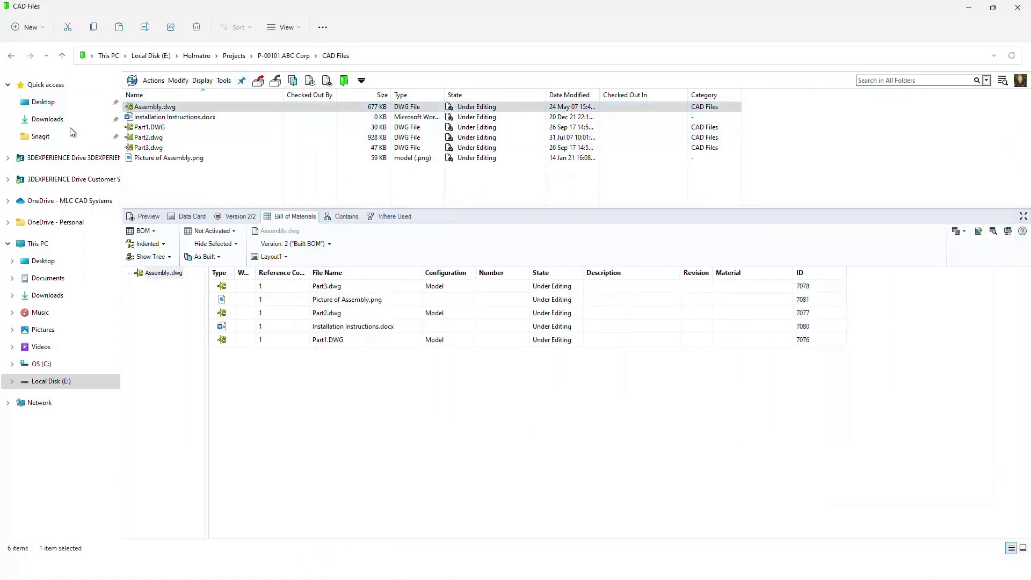
- Examine the bill of materials of 4240 Spreader.SLDASM in the 4240 Spreader folder and its save formats, without saving
{"action": "left_click", "coordinate": [11, 58]}
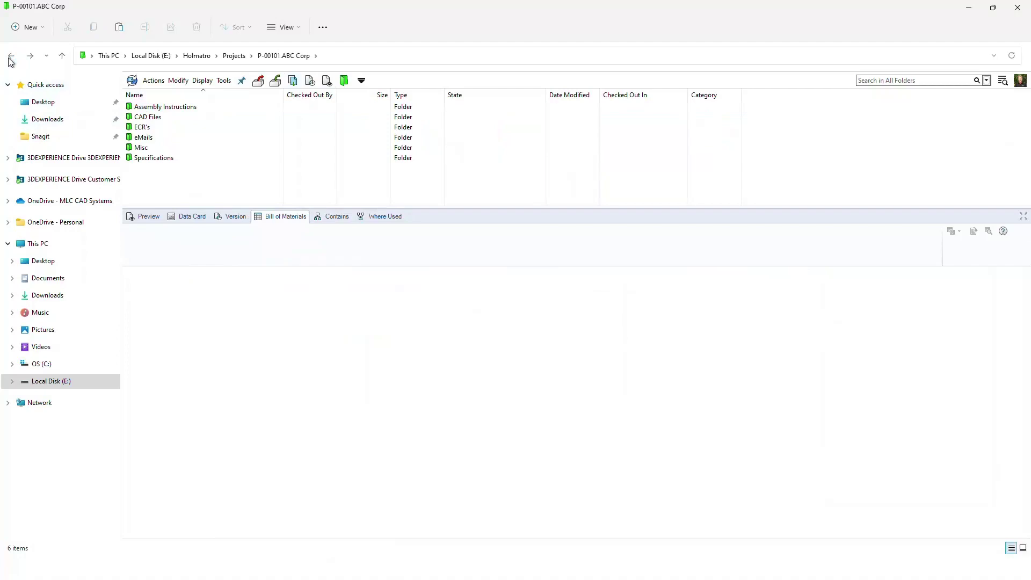
{"action": "left_click", "coordinate": [11, 59]}
{"action": "left_click", "coordinate": [10, 59]}
{"action": "left_click", "coordinate": [10, 59]}
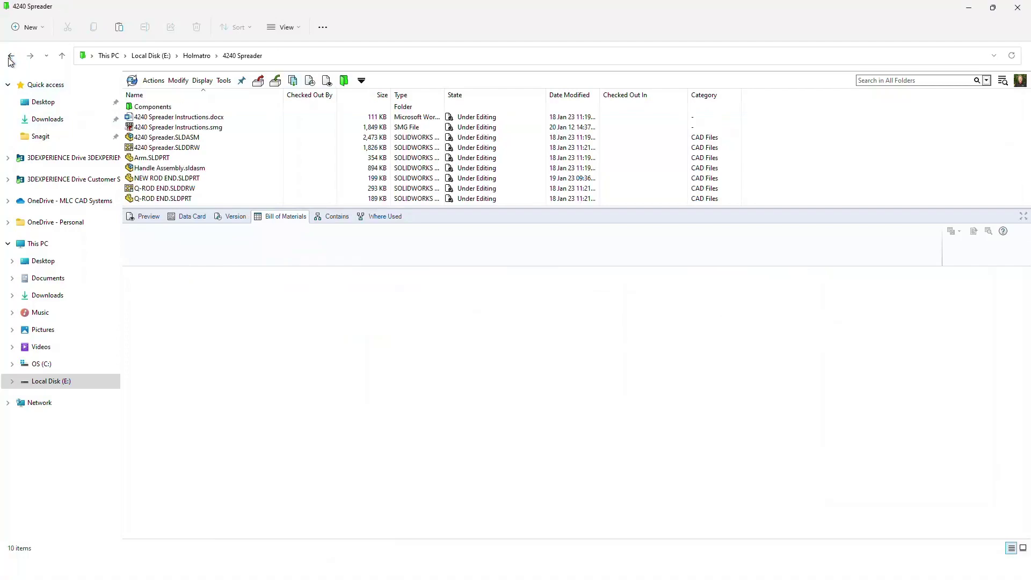
{"action": "left_click", "coordinate": [179, 138]}
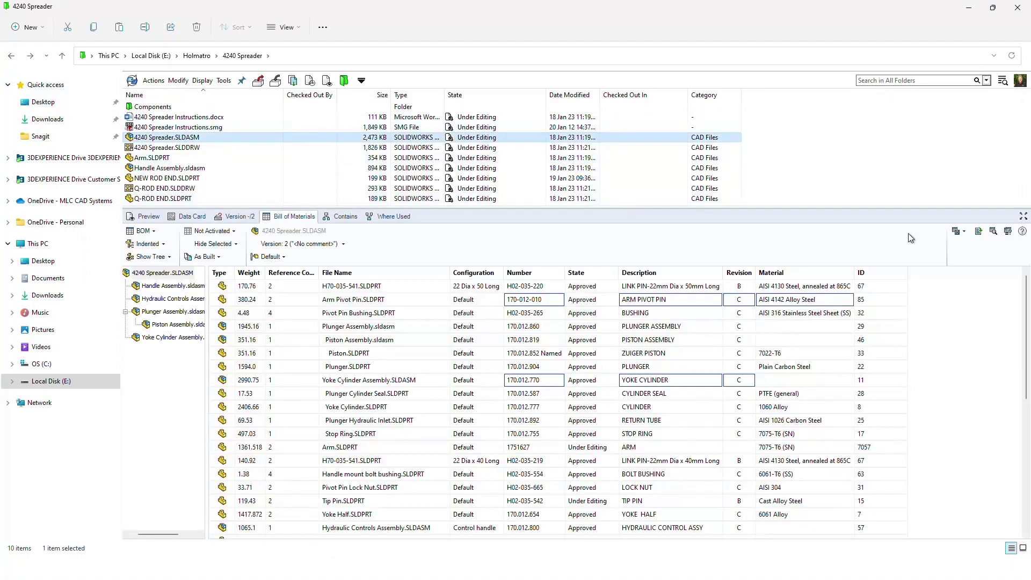
{"action": "left_click", "coordinate": [965, 234]}
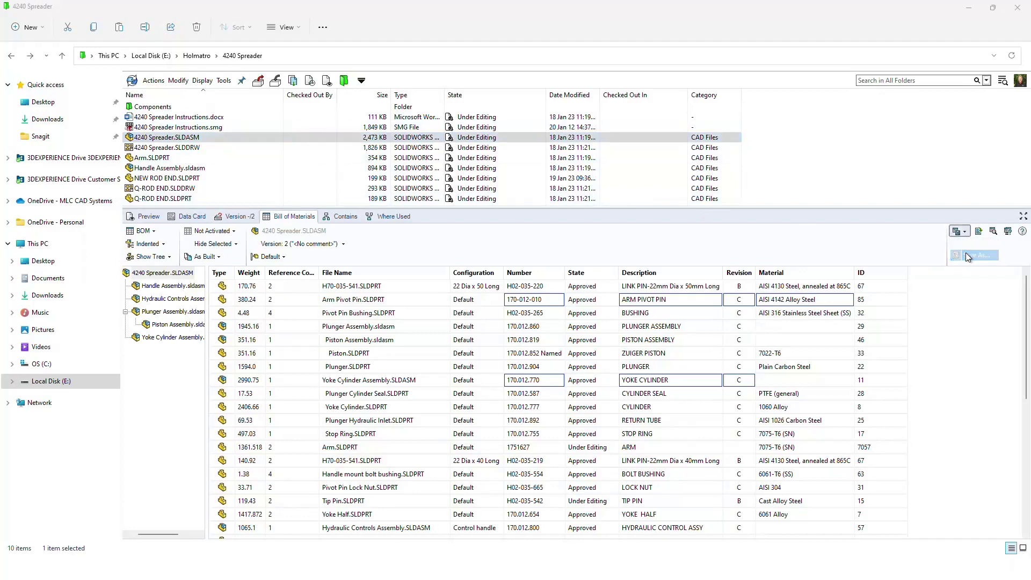
{"action": "left_click", "coordinate": [966, 255]}
{"action": "left_click", "coordinate": [468, 497]}
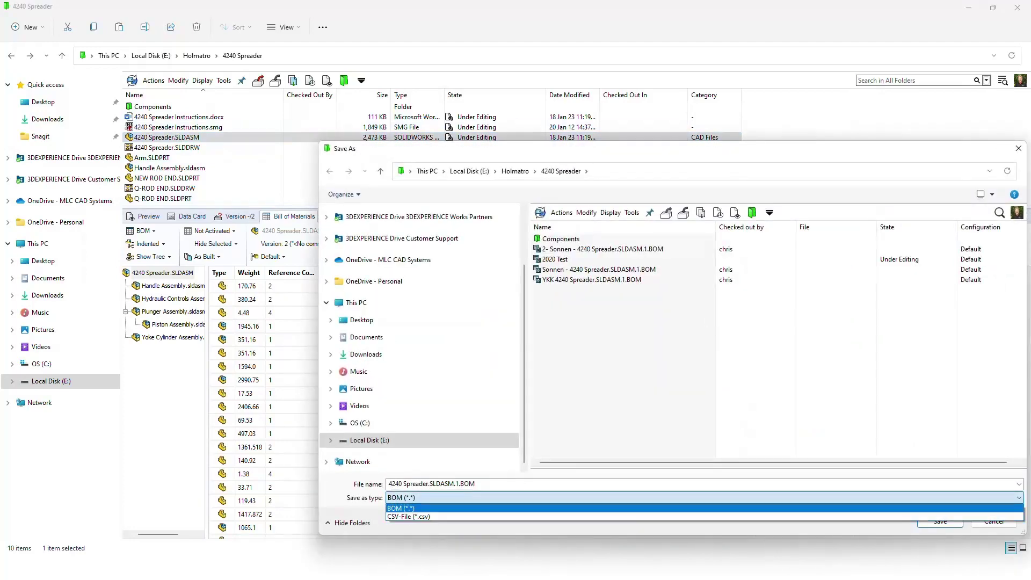
{"action": "left_click", "coordinate": [1019, 149]}
{"action": "left_click", "coordinate": [1019, 150]}
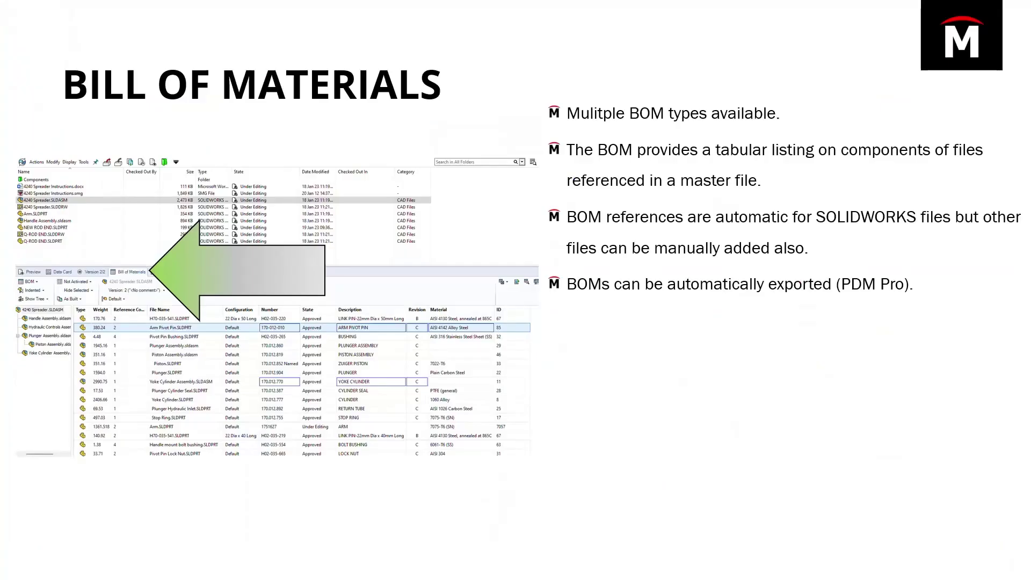
{"action": "key", "text": "Right"}
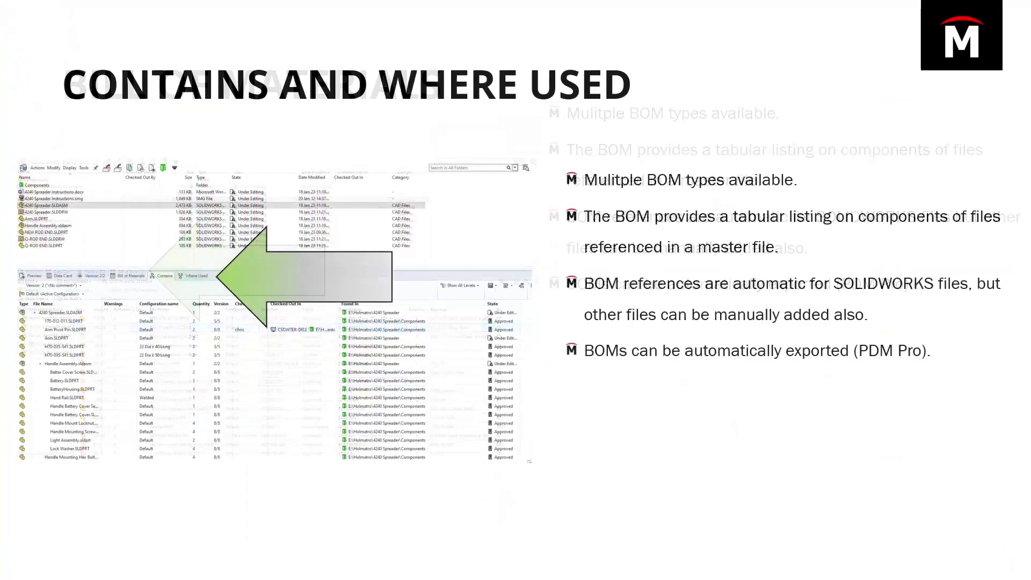
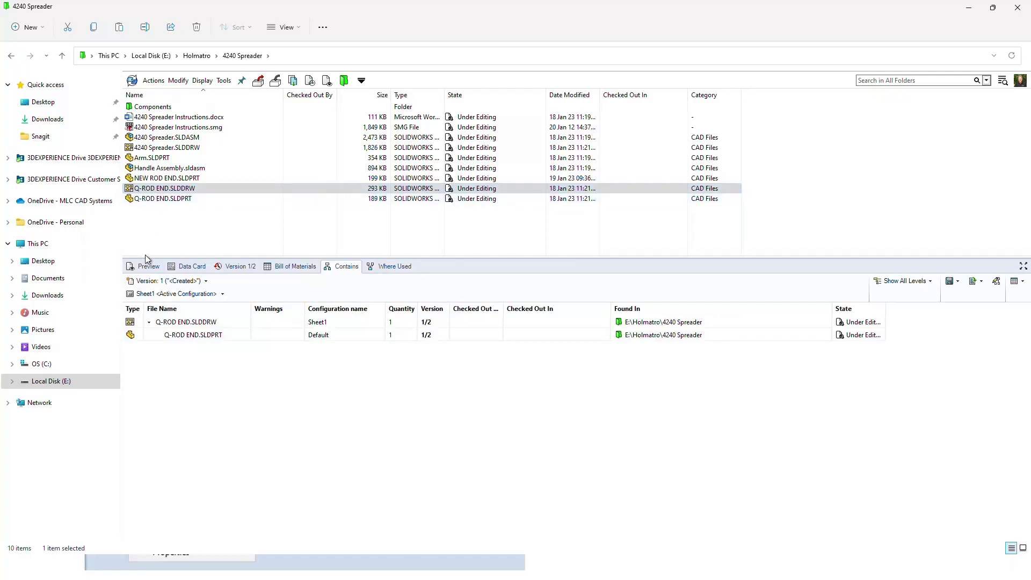
- Preview Q-ROD END.SLDDRW in the interactive eDrawings viewer and examine its title block
{"action": "left_click", "coordinate": [146, 270]}
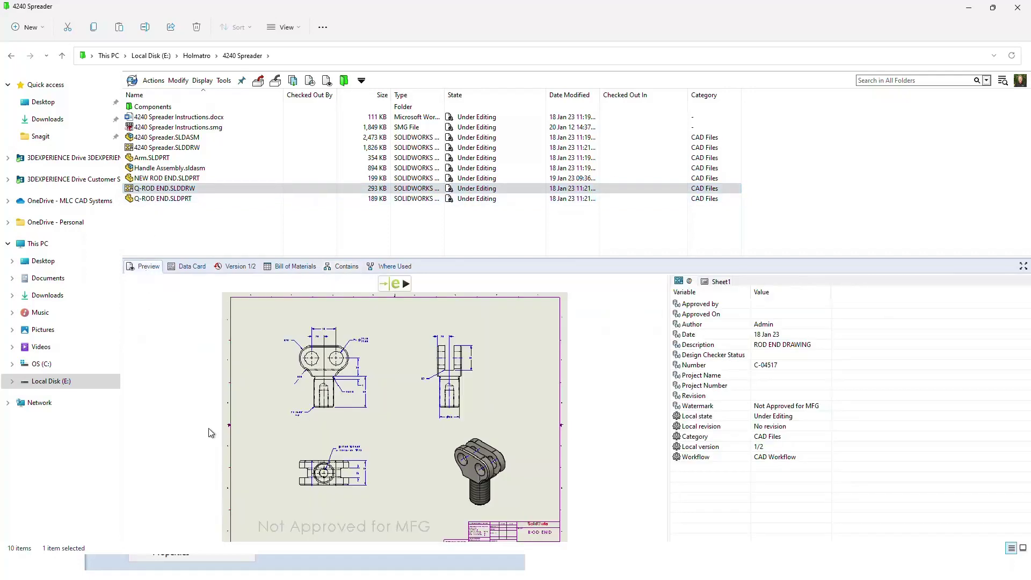
{"action": "left_click", "coordinate": [397, 285]}
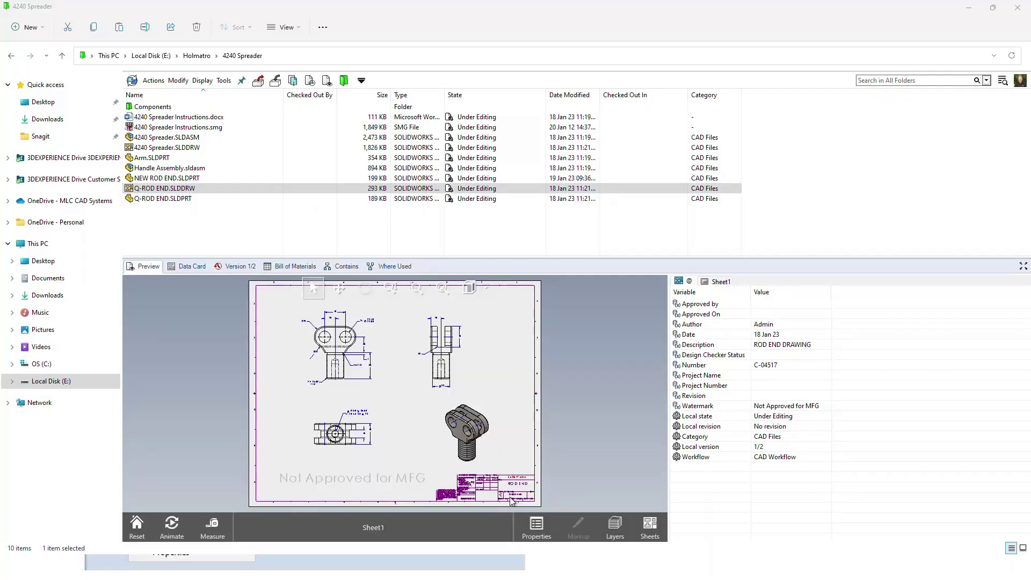
{"action": "scroll", "coordinate": [516, 493], "scroll_direction": "down", "scroll_amount": 5}
{"action": "scroll", "coordinate": [485, 442], "scroll_direction": "down", "scroll_amount": 2}
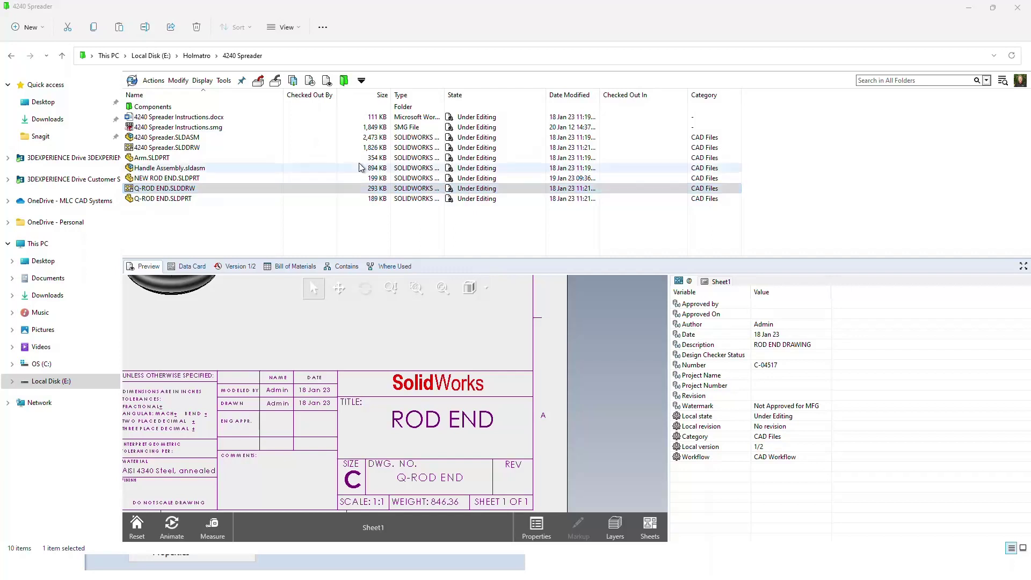
- Start the Submit for Approval transition on Q-ROD END.SLDDRW and include Q-ROD END.SLDPRT in the state change
{"action": "right_click", "coordinate": [164, 189]}
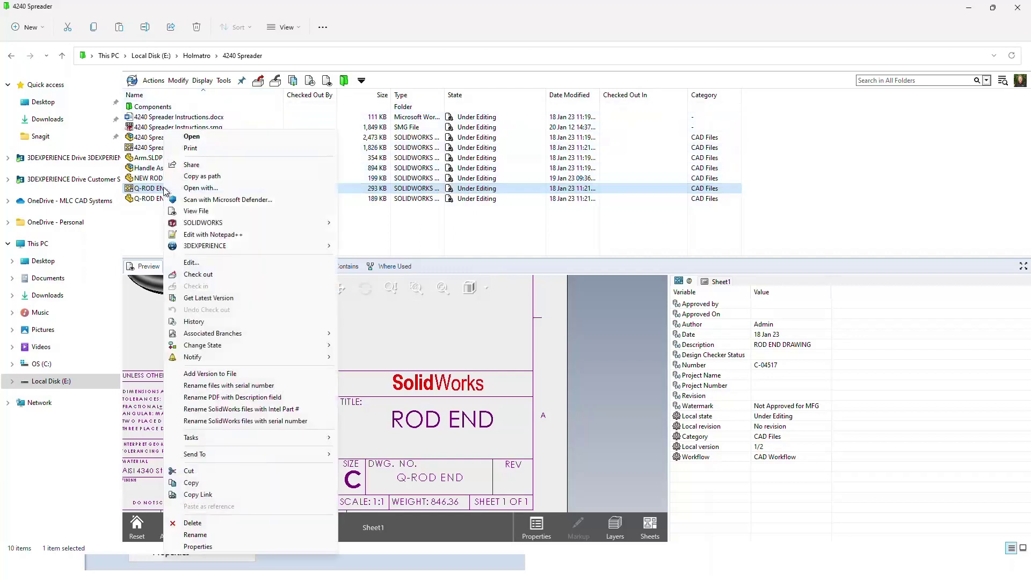
{"action": "mouse_move", "coordinate": [279, 349]}
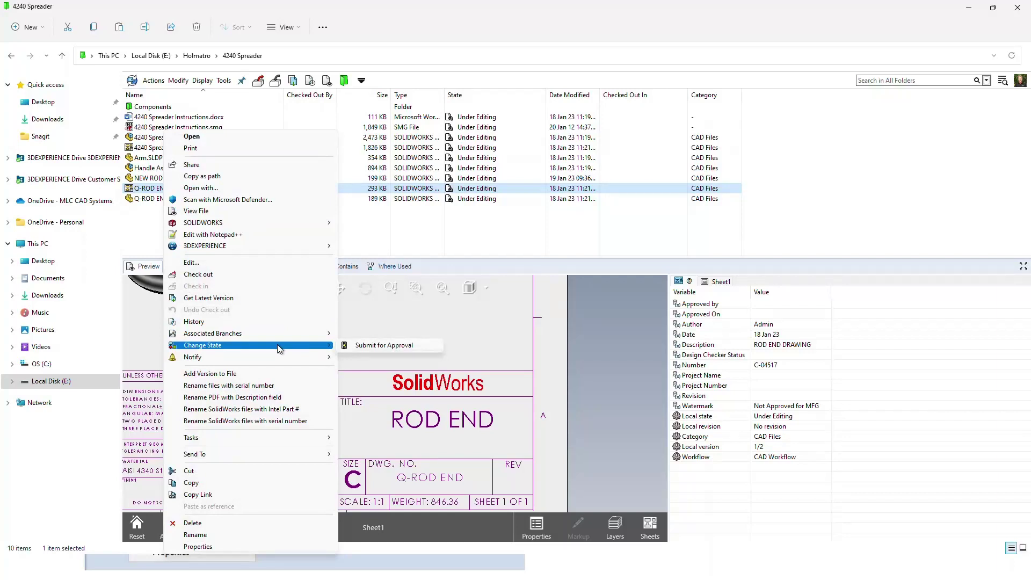
{"action": "left_click", "coordinate": [178, 81]}
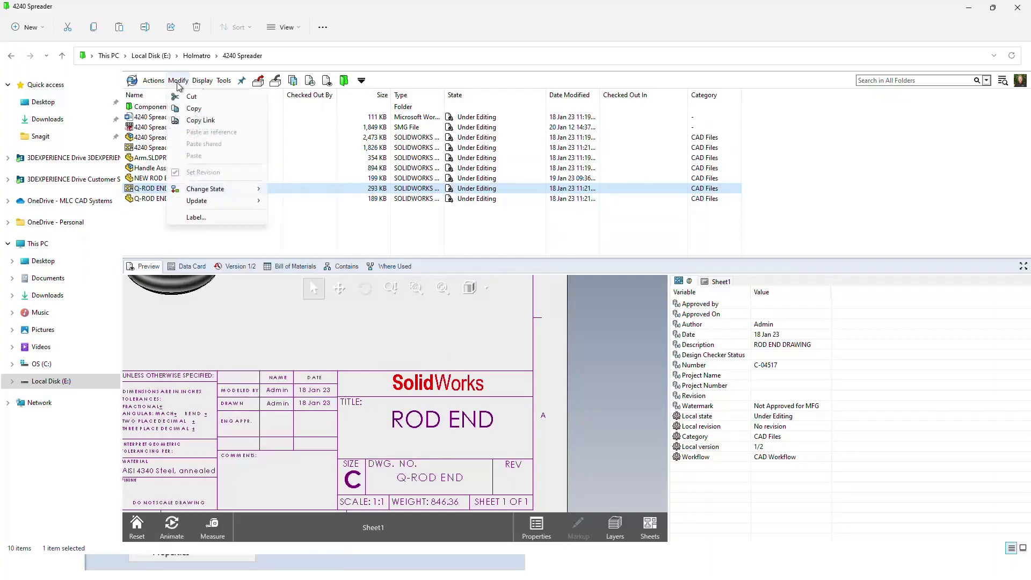
{"action": "mouse_move", "coordinate": [206, 191]}
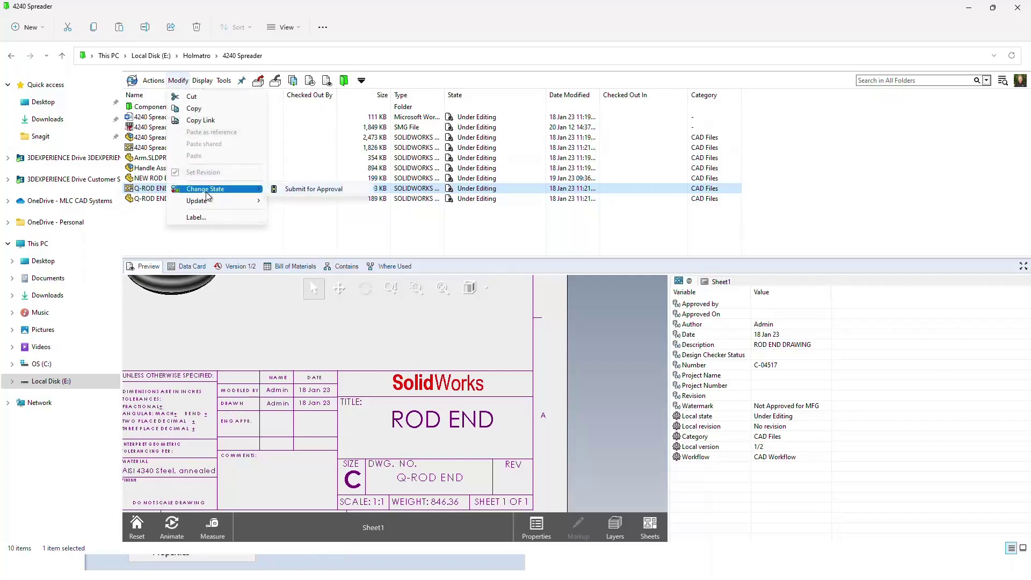
{"action": "left_click", "coordinate": [304, 189]}
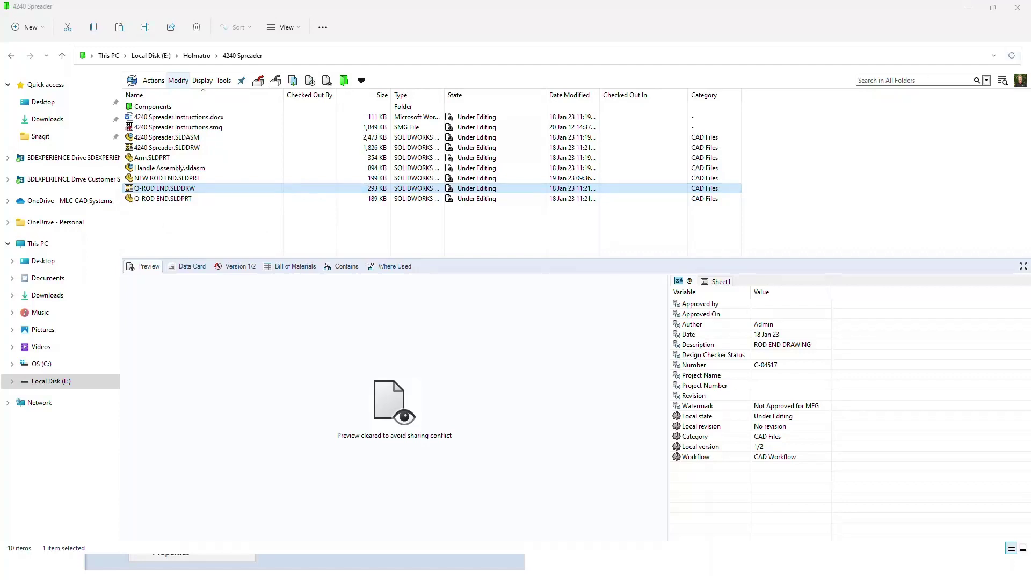
{"action": "left_click_drag", "start_coordinate": [773, 51], "coordinate": [548, 70]}
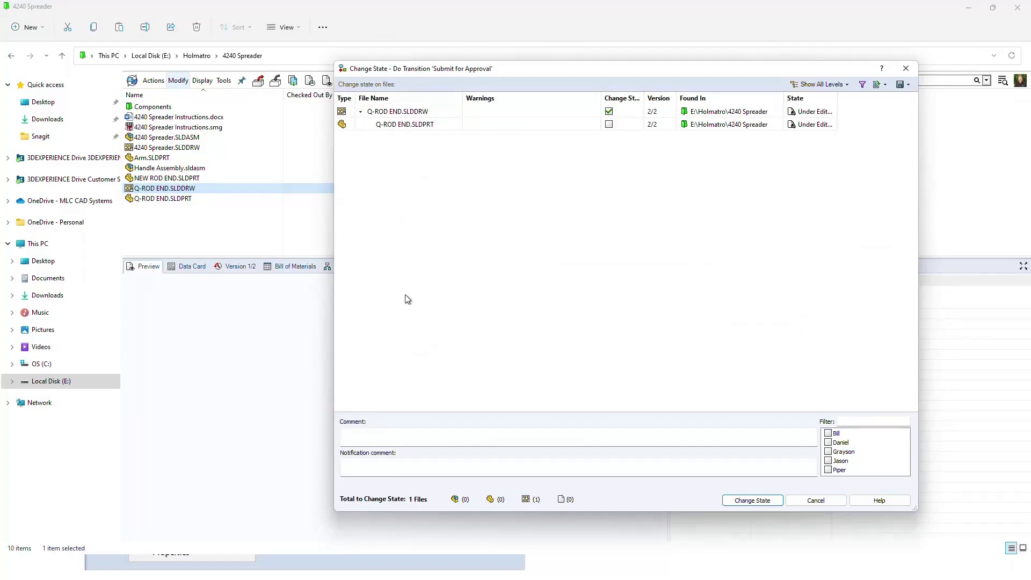
{"action": "left_click", "coordinate": [609, 124]}
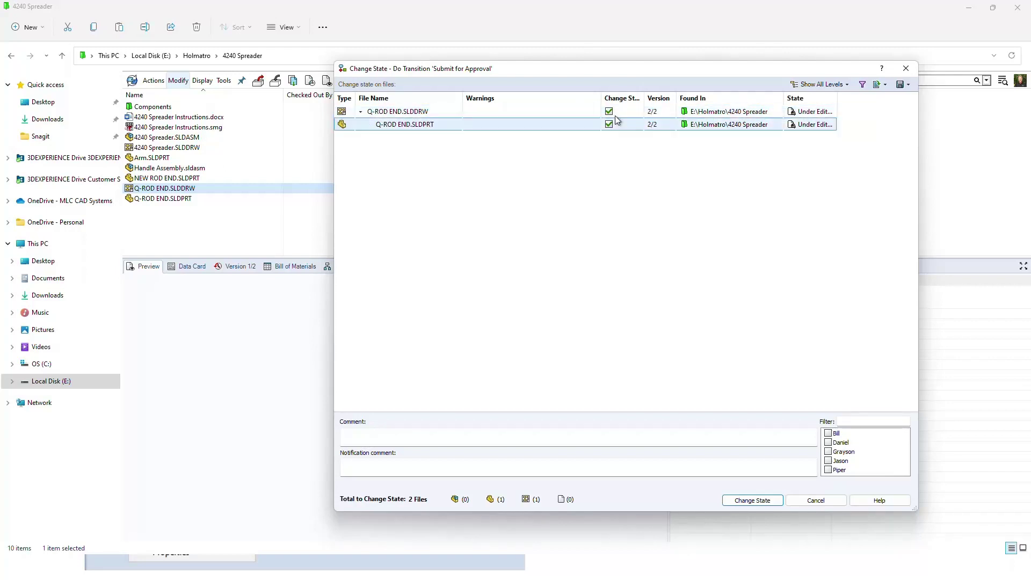
{"action": "left_click", "coordinate": [560, 226]}
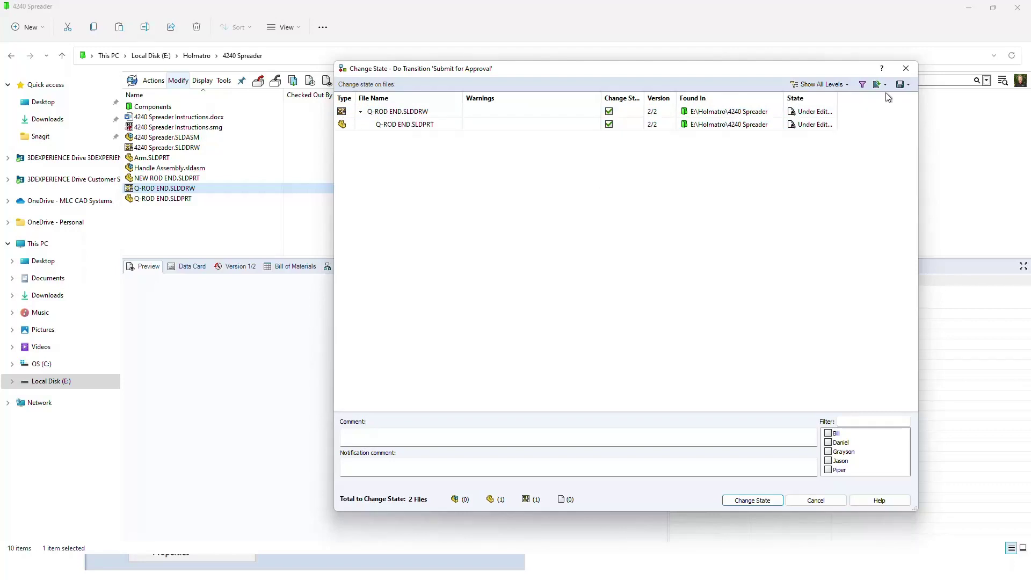
{"action": "left_click_drag", "start_coordinate": [838, 99], "coordinate": [886, 98]}
- Submit both files with the comment "Sending for approval" and the notification comment "Please approve", notifying the chosen approver
{"action": "left_click", "coordinate": [354, 431]}
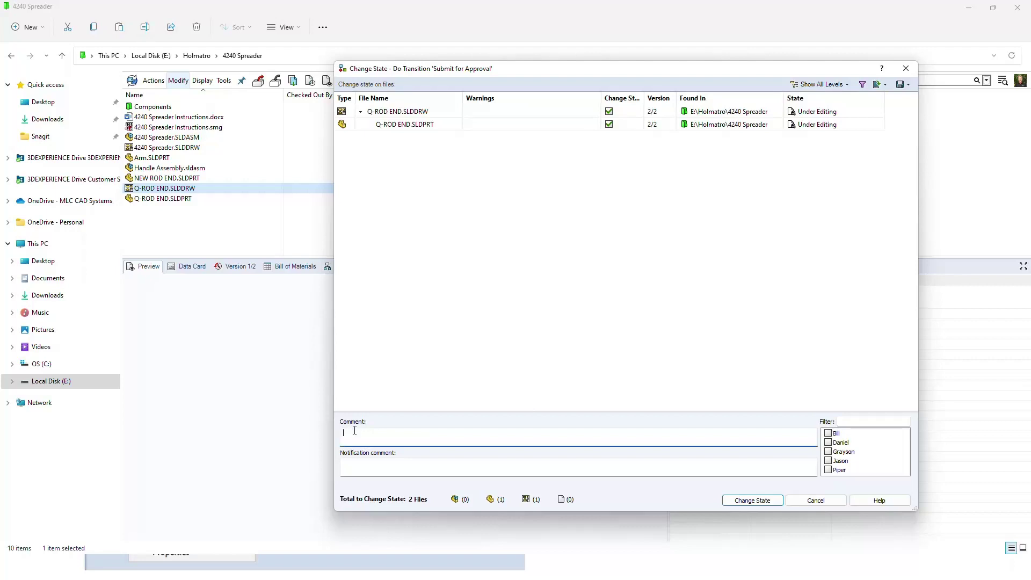
{"action": "type", "text": "Sending for approval"}
{"action": "left_click", "coordinate": [352, 461]}
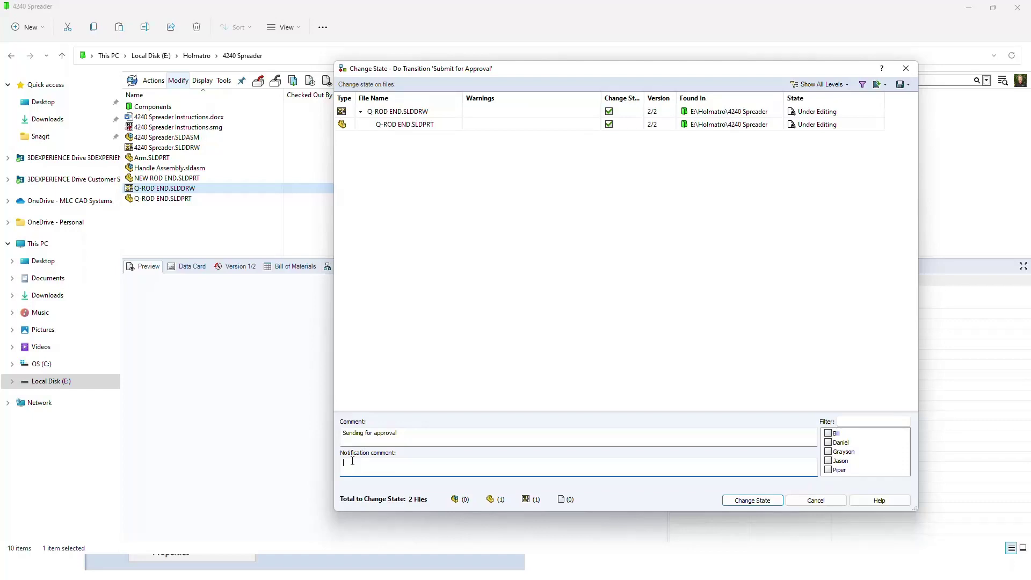
{"action": "type", "text": "Please approve"}
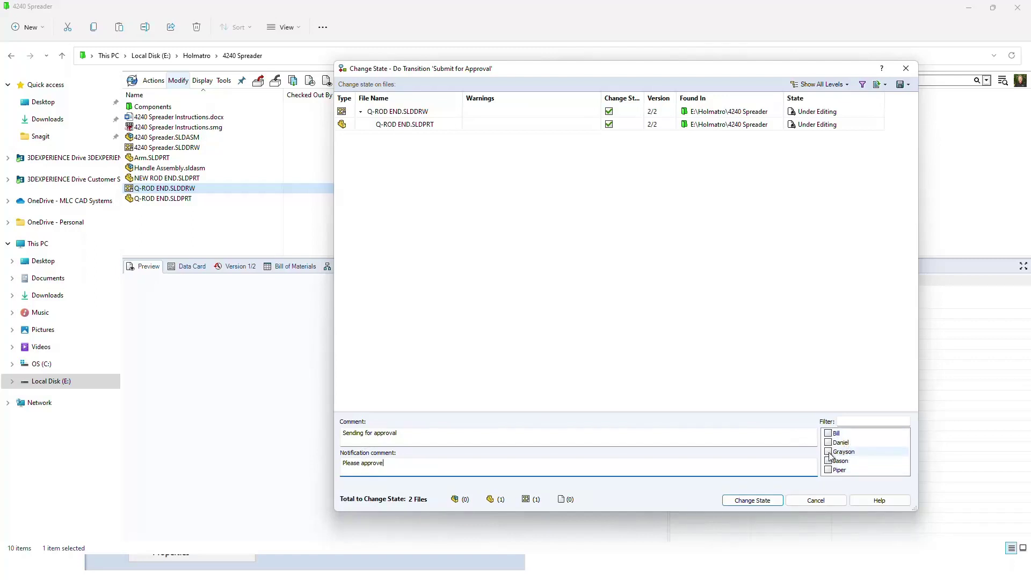
{"action": "left_click", "coordinate": [799, 126]}
{"action": "left_click", "coordinate": [840, 452]}
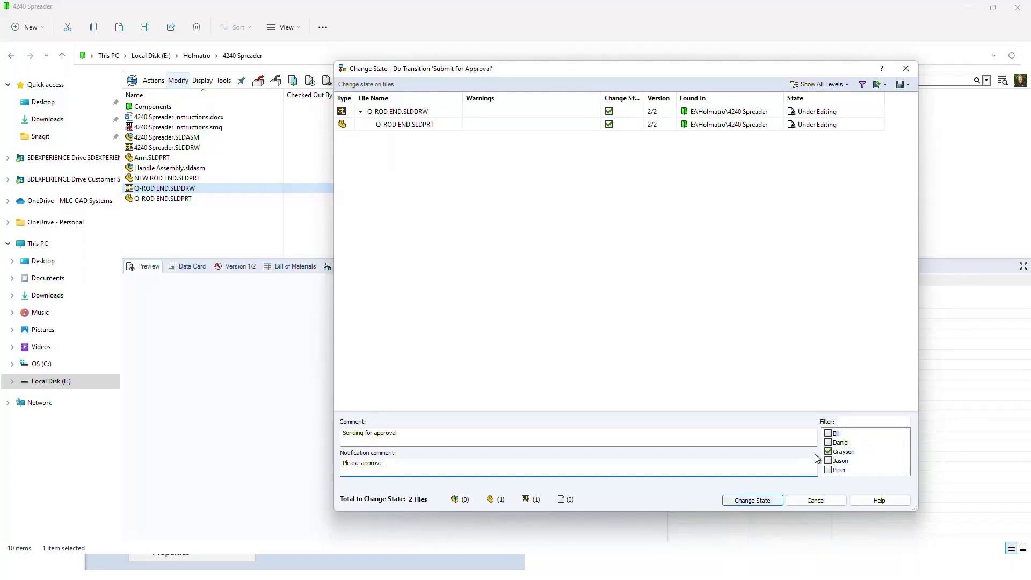
{"action": "left_click", "coordinate": [753, 501]}
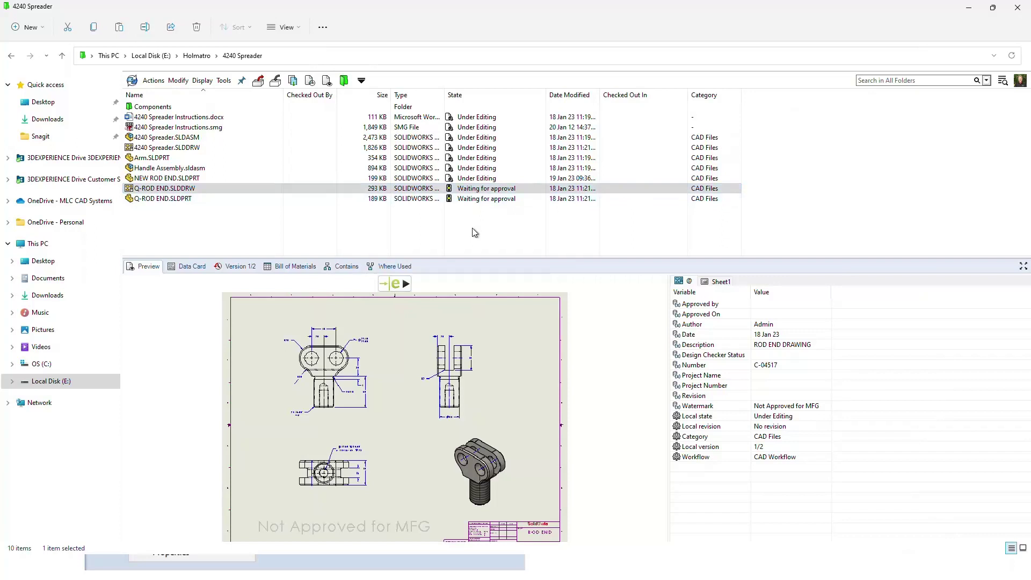
- Log the current user out of the Holmatro vault
{"action": "left_click", "coordinate": [176, 190]}
{"action": "left_click", "coordinate": [1019, 81]}
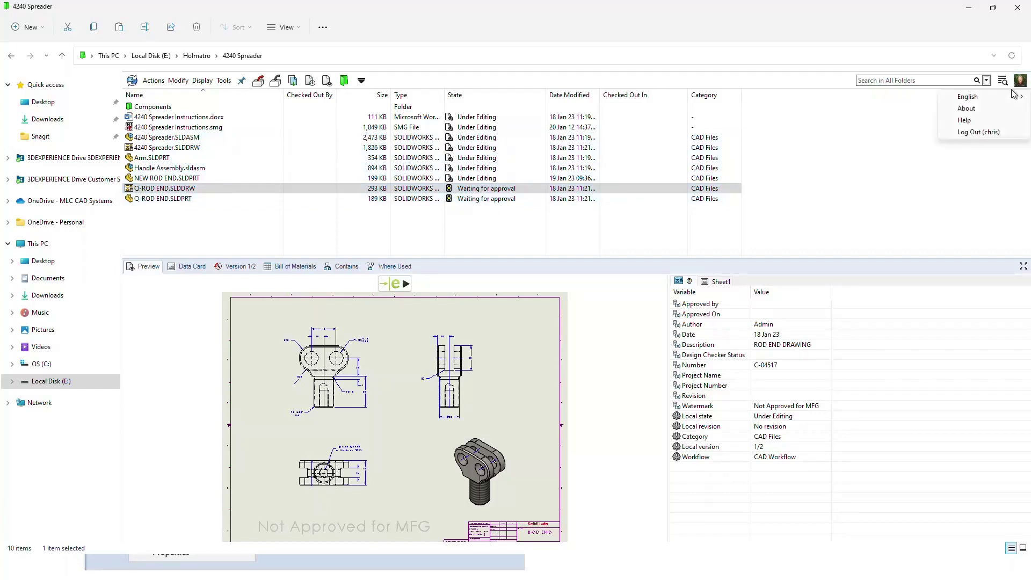
{"action": "left_click", "coordinate": [979, 132]}
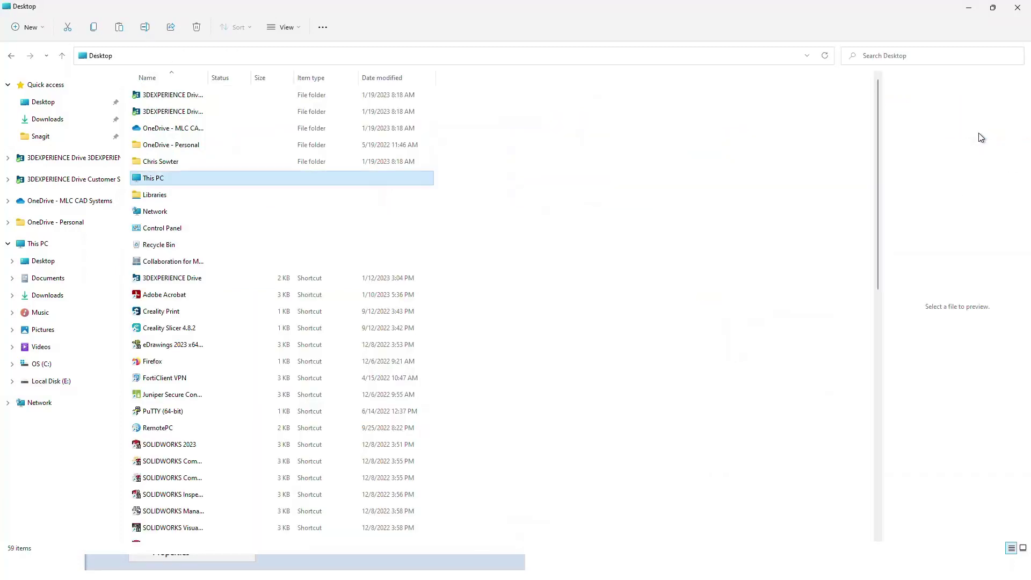
- Open the Holmatro vault on Local Disk (E:) and log in with the approver's user name
{"action": "double_click", "coordinate": [138, 178]}
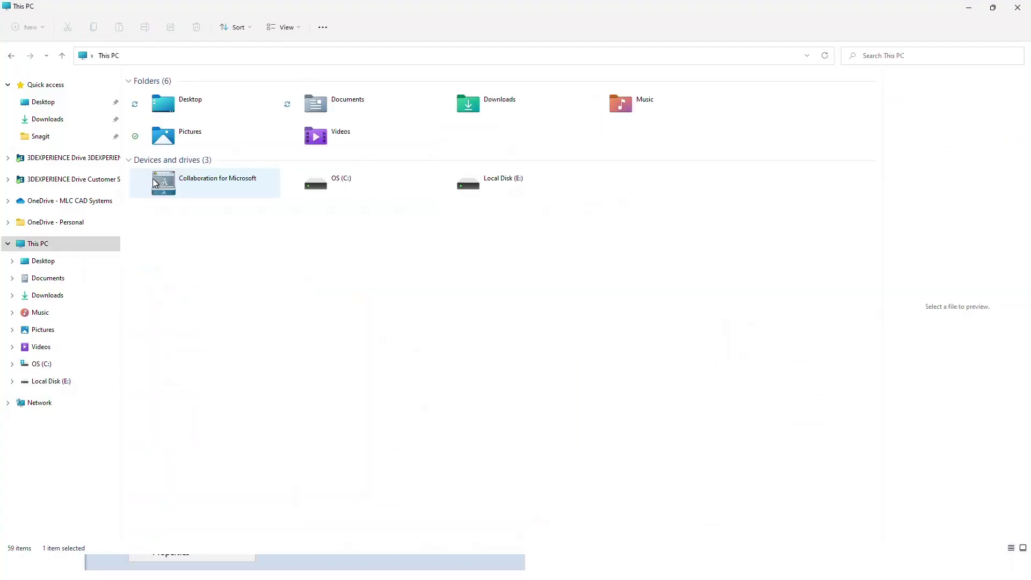
{"action": "double_click", "coordinate": [506, 190]}
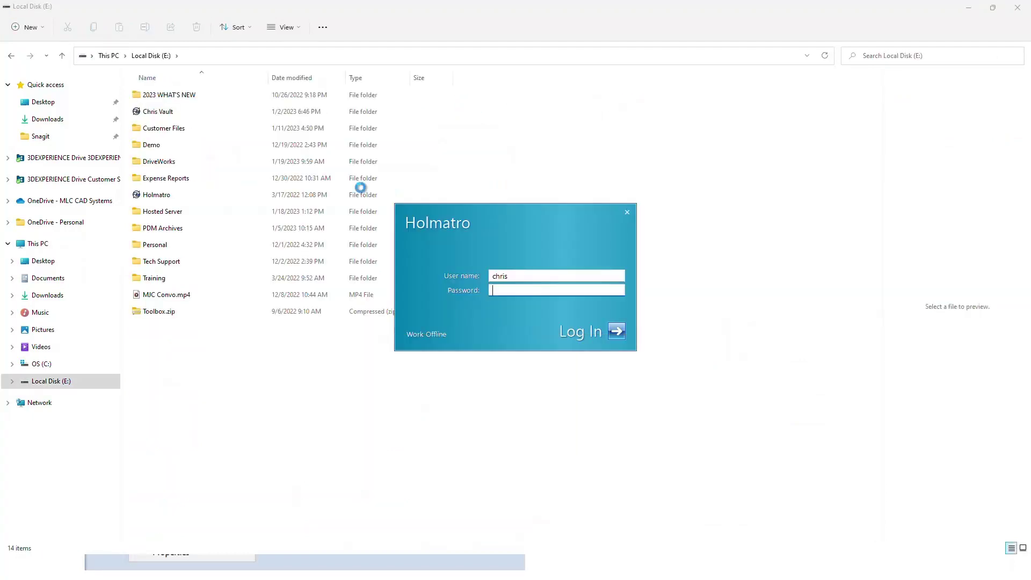
{"action": "key", "text": "shift+Tab"}
{"action": "type", "text": "grayson"}
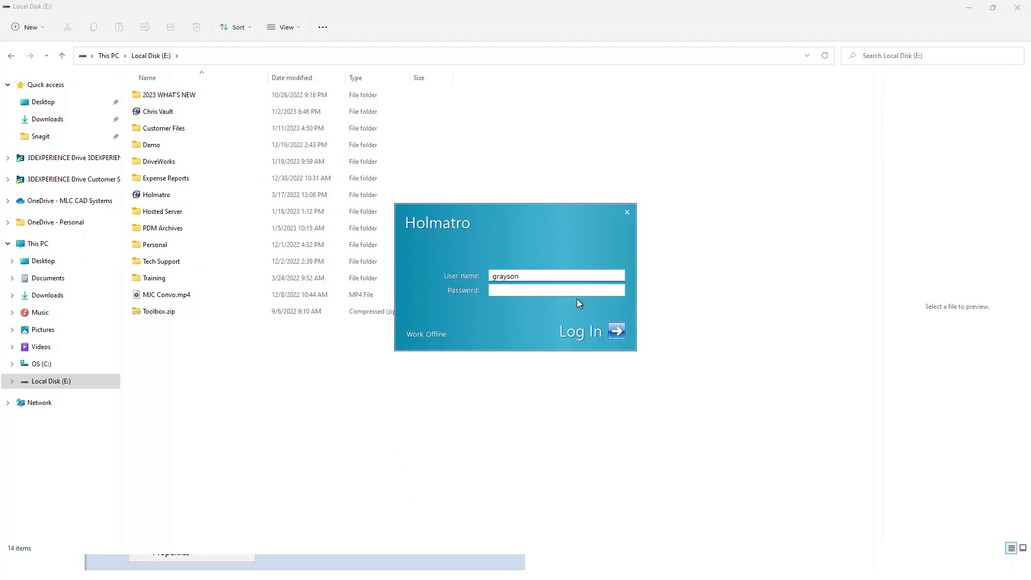
{"action": "left_click", "coordinate": [617, 332]}
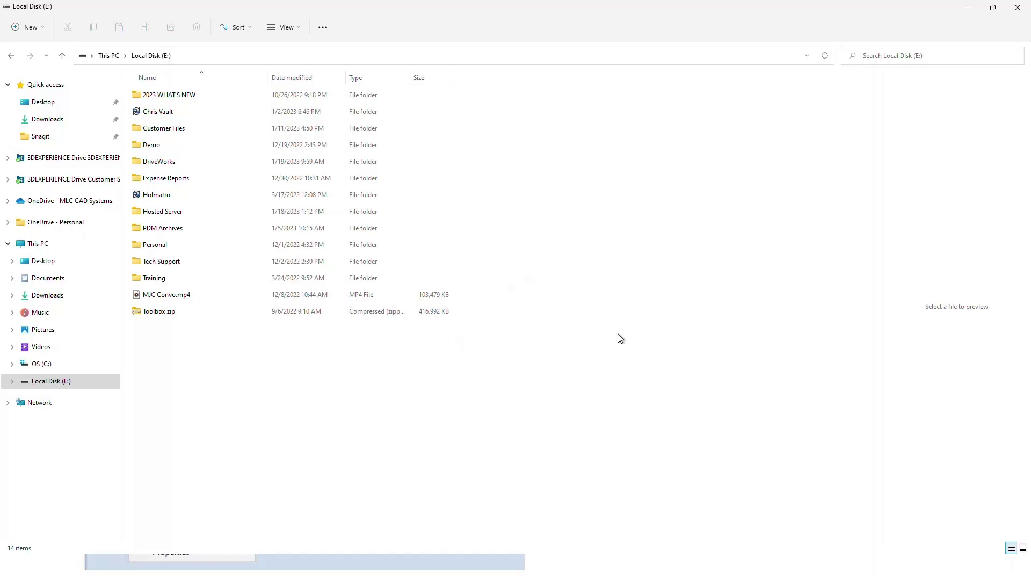
- Widen the Holmatro vault's Name column, sort the folders by name in ascending order, and open the 4240 Spreader folder
{"action": "double_click", "coordinate": [160, 199]}
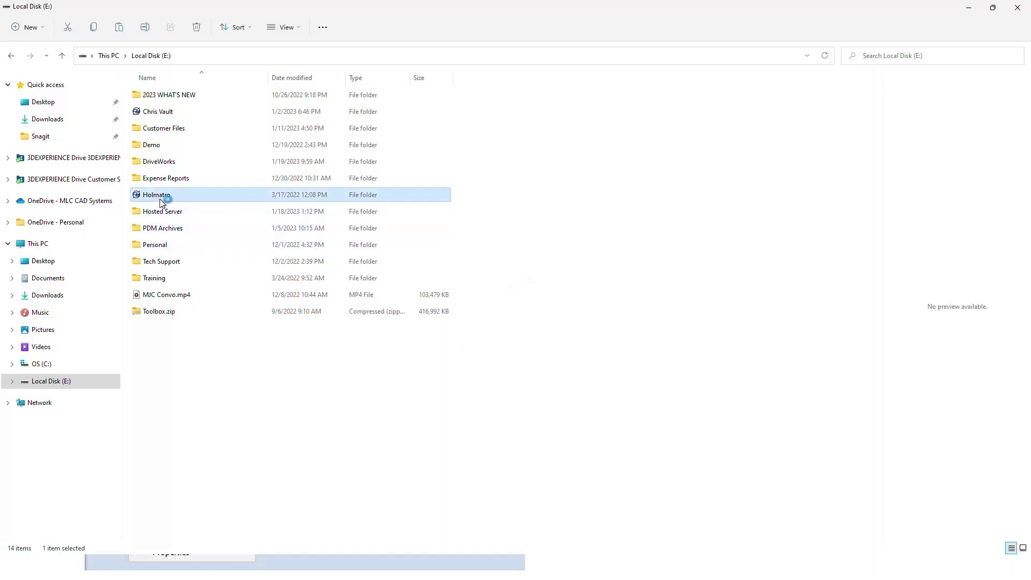
{"action": "left_click", "coordinate": [162, 188]}
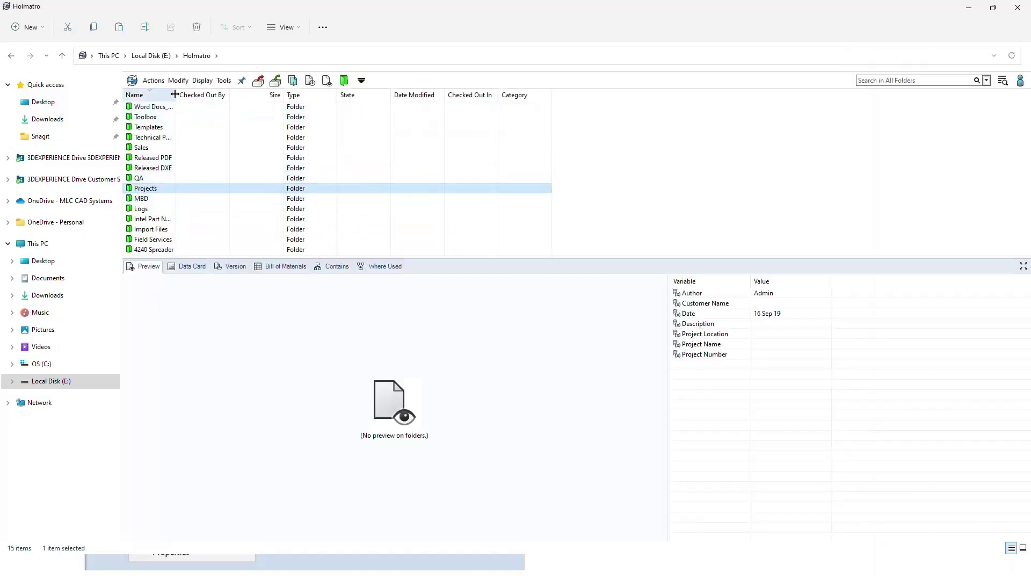
{"action": "left_click_drag", "start_coordinate": [177, 95], "coordinate": [224, 93]}
{"action": "left_click", "coordinate": [193, 95]}
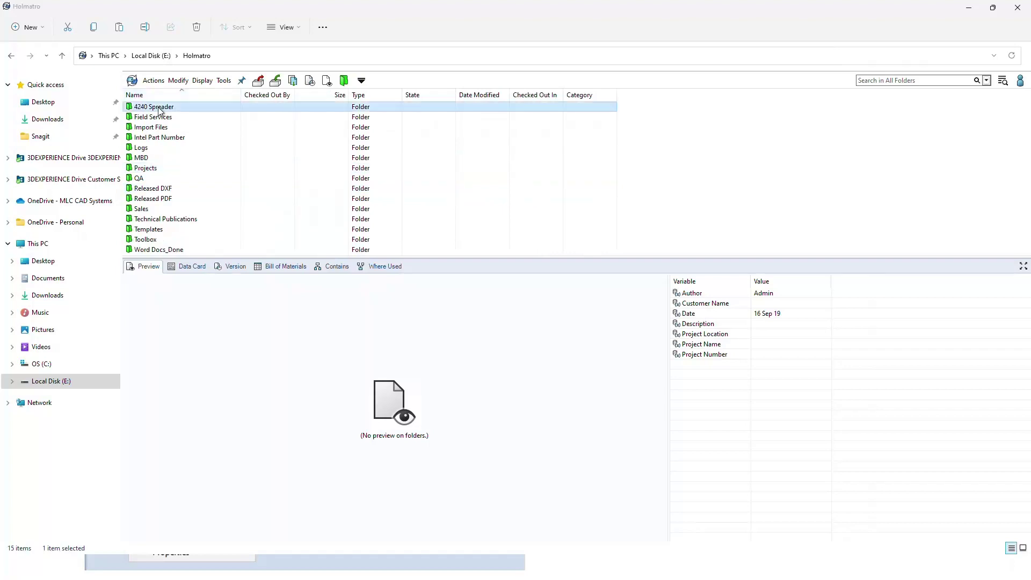
{"action": "double_click", "coordinate": [158, 108]}
- Check the previews of the Q-ROD END drawing and part, and start the Passed approval transition on Q-ROD END.SLDDRW
{"action": "left_click", "coordinate": [166, 191]}
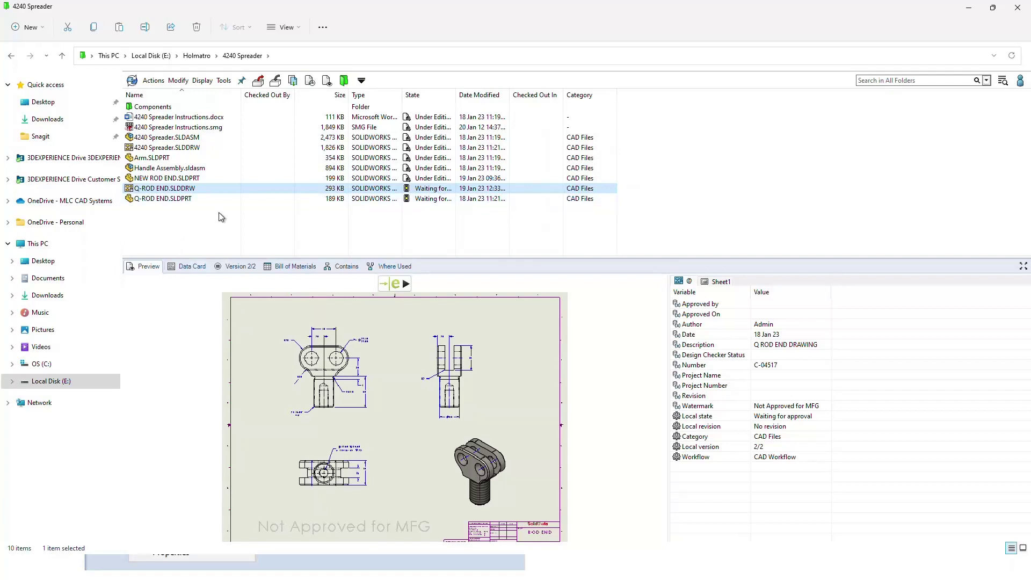
{"action": "left_click", "coordinate": [176, 196]}
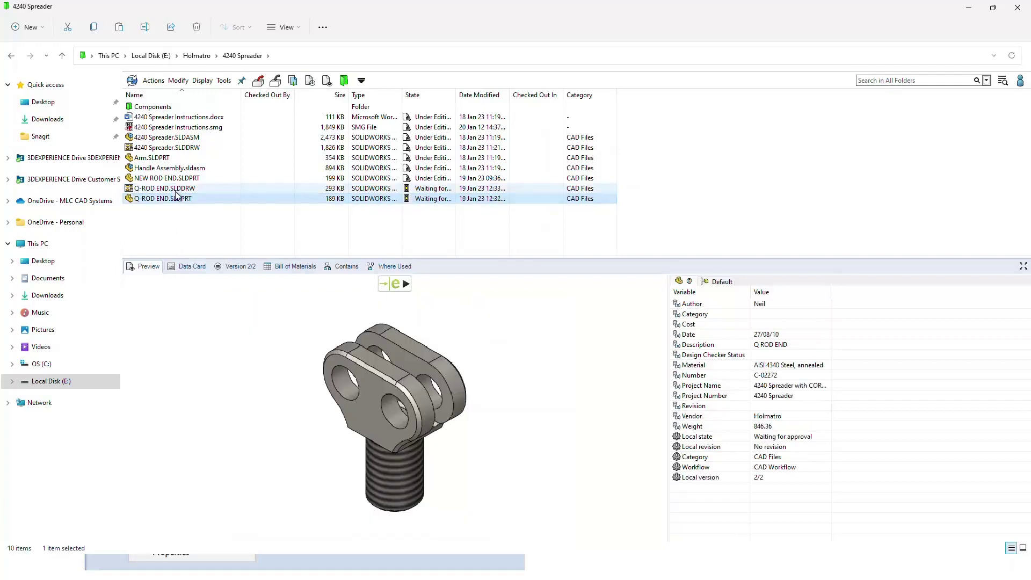
{"action": "left_click", "coordinate": [176, 190]}
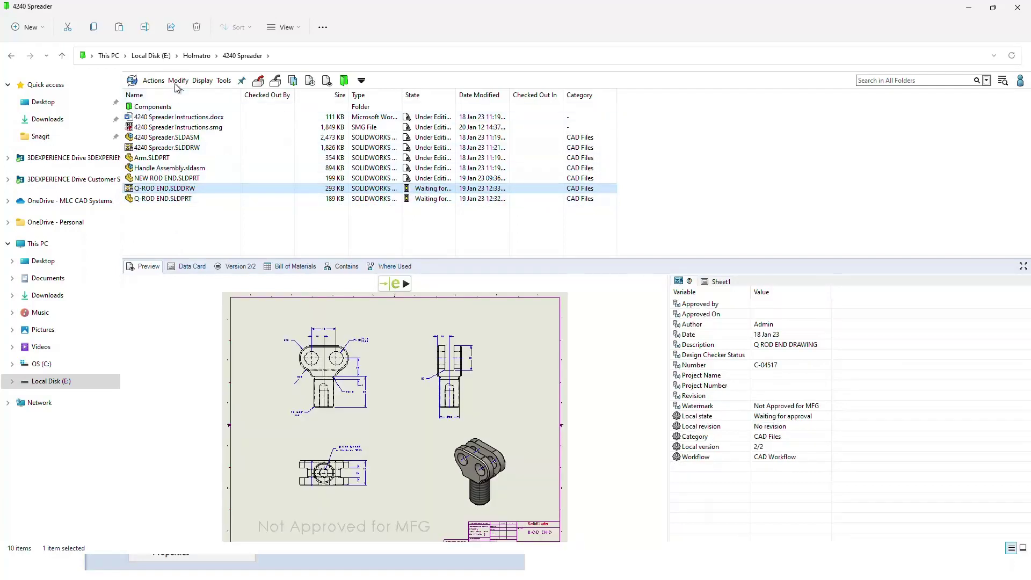
{"action": "left_click", "coordinate": [177, 81]}
{"action": "mouse_move", "coordinate": [226, 189]}
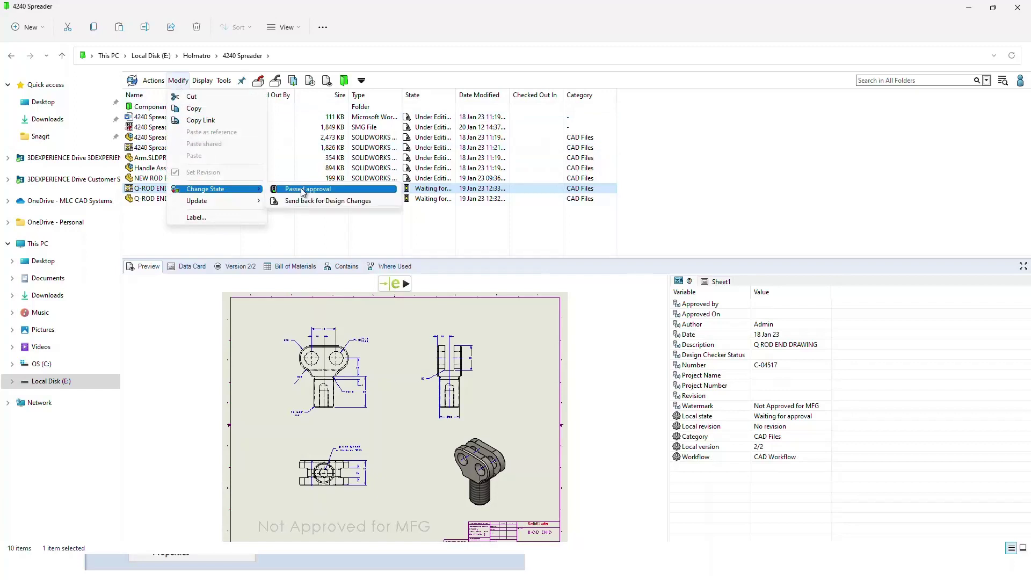
{"action": "left_click", "coordinate": [303, 189]}
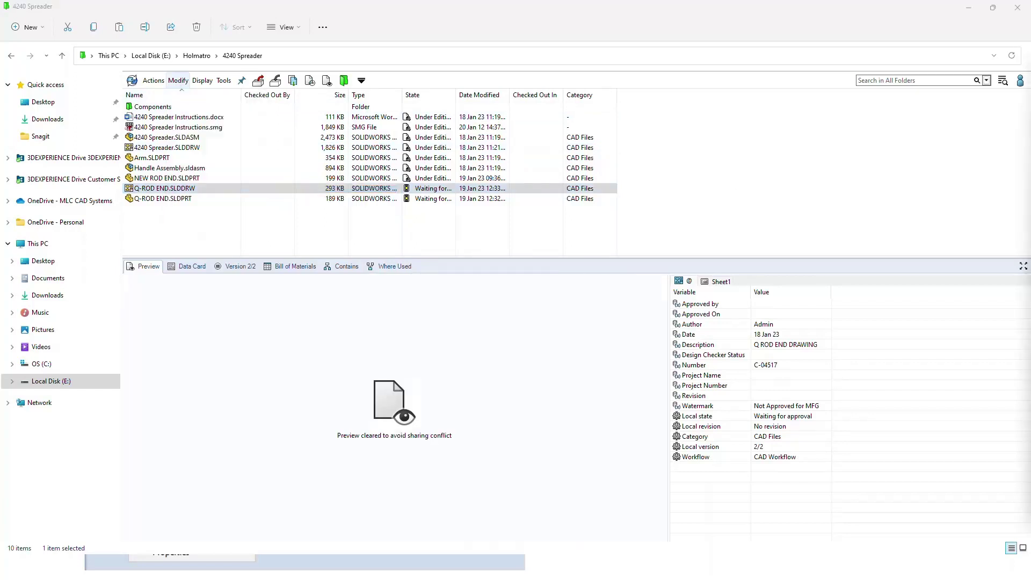
{"action": "left_click_drag", "start_coordinate": [836, 104], "coordinate": [432, 105]}
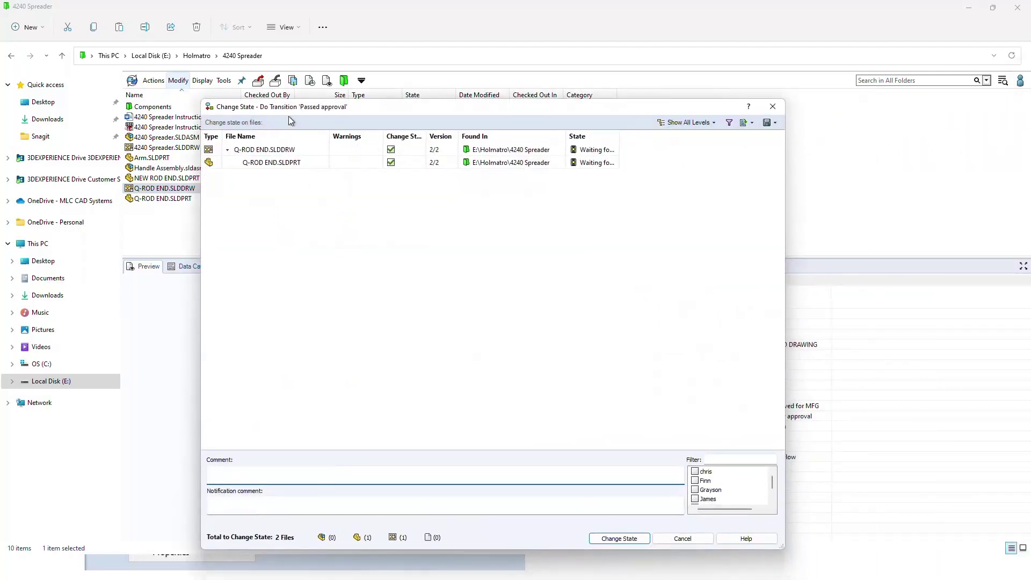
- Approve both Q-ROD END files with the comment "File is approved for MFG" and notification comment "I approved your changes", notifying the submitter
{"action": "left_click", "coordinate": [695, 472]}
{"action": "type", "text": "File is approved for MFG"}
{"action": "left_click", "coordinate": [218, 500]}
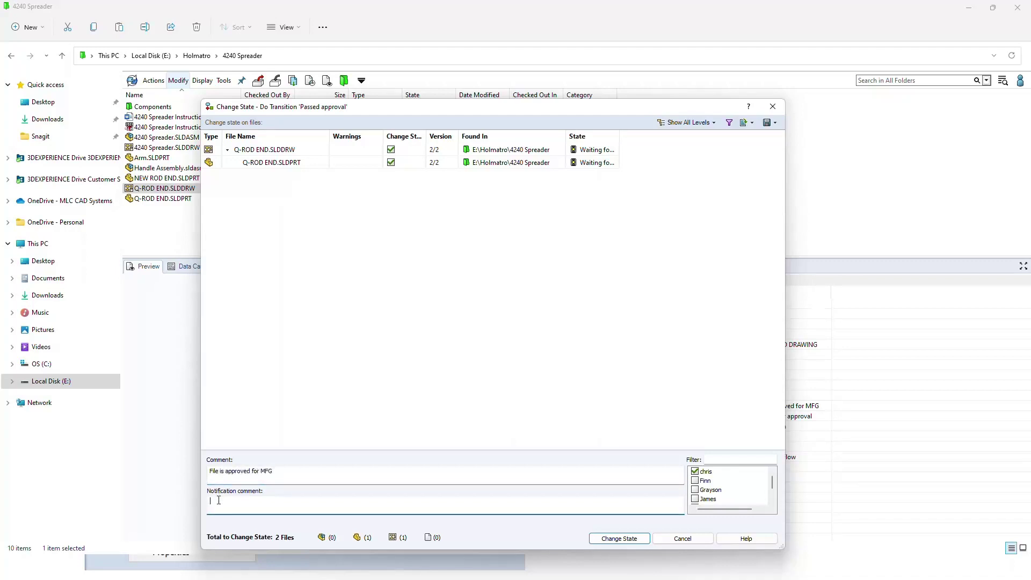
{"action": "type", "text": "I approved your changes"}
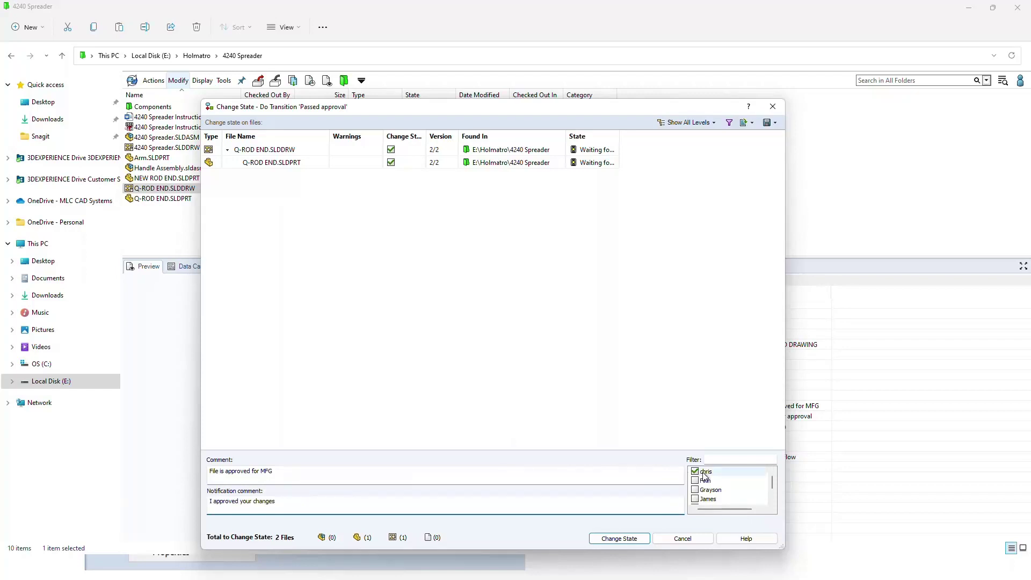
{"action": "left_click", "coordinate": [622, 538]}
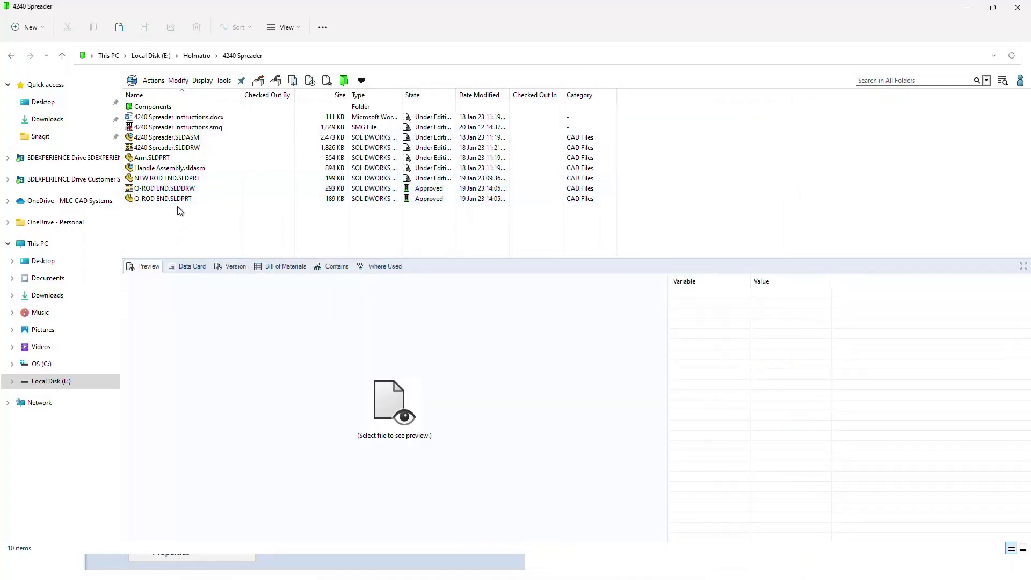
- Examine the watermark and the title block's approval entries in the preview of Q-ROD END.SLDDRW
{"action": "left_click", "coordinate": [181, 191]}
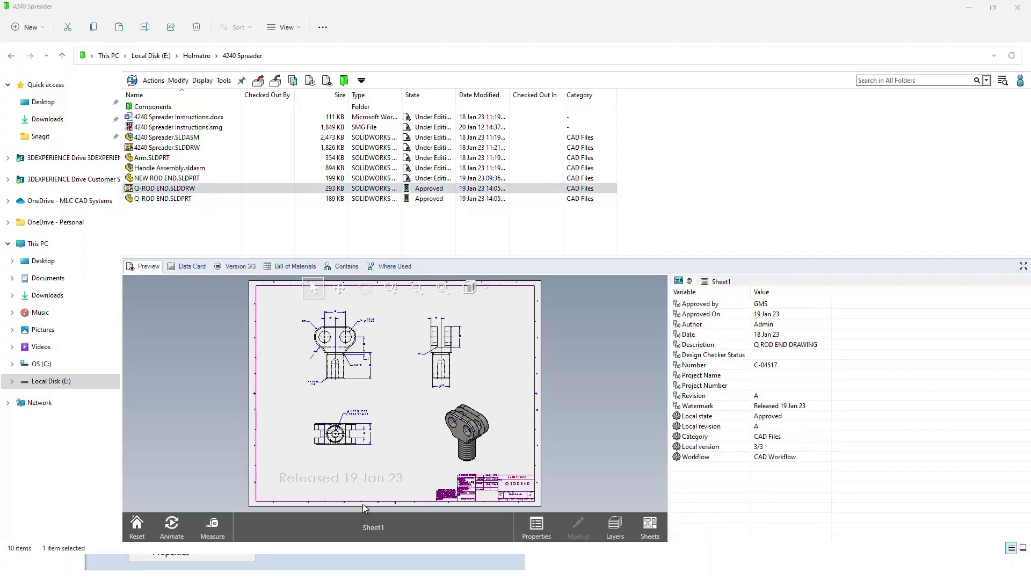
{"action": "scroll", "coordinate": [424, 427], "scroll_direction": "up", "scroll_amount": 3}
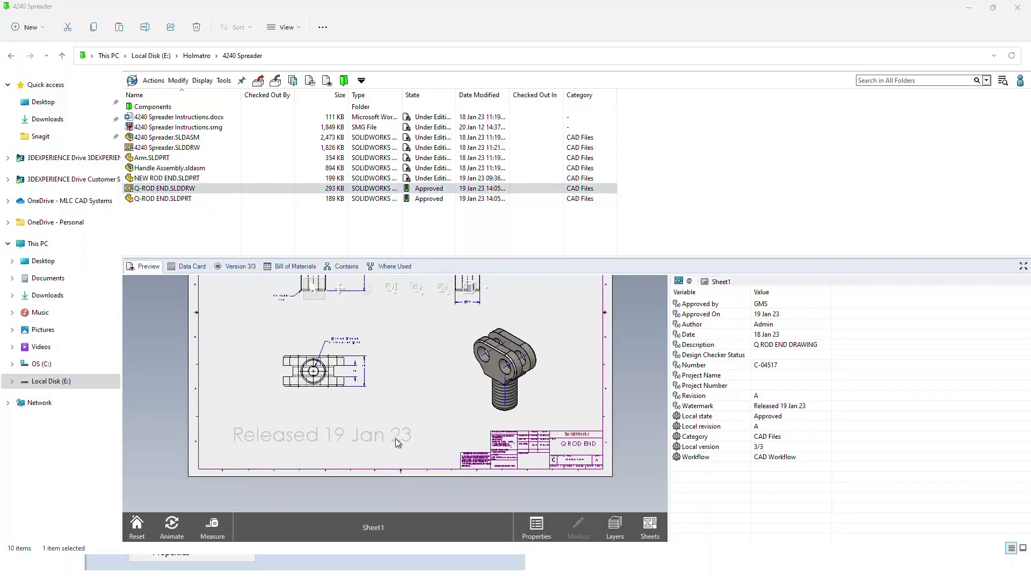
{"action": "scroll", "coordinate": [588, 441], "scroll_direction": "up", "scroll_amount": 5}
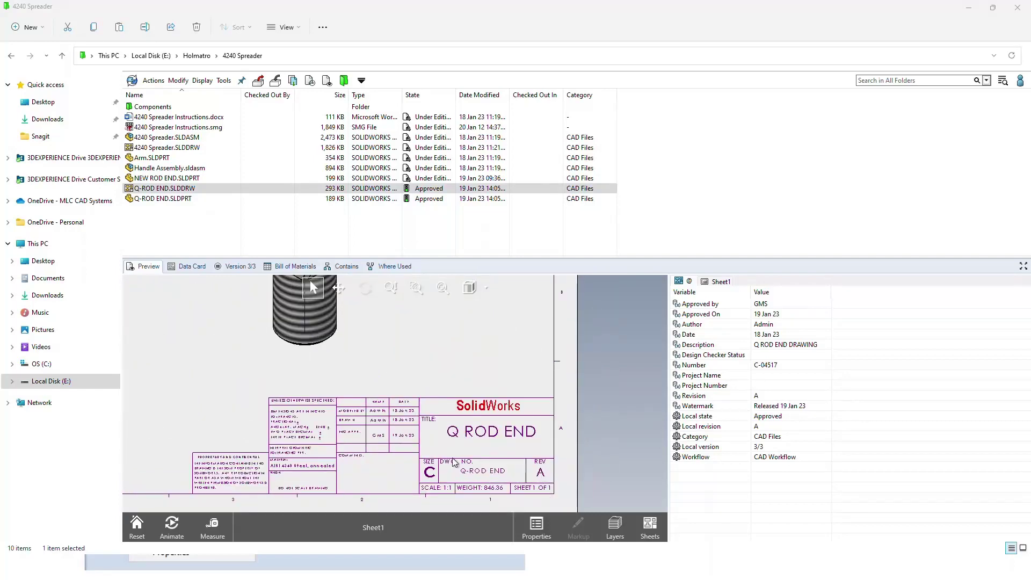
{"action": "scroll", "coordinate": [362, 436], "scroll_direction": "up", "scroll_amount": 4}
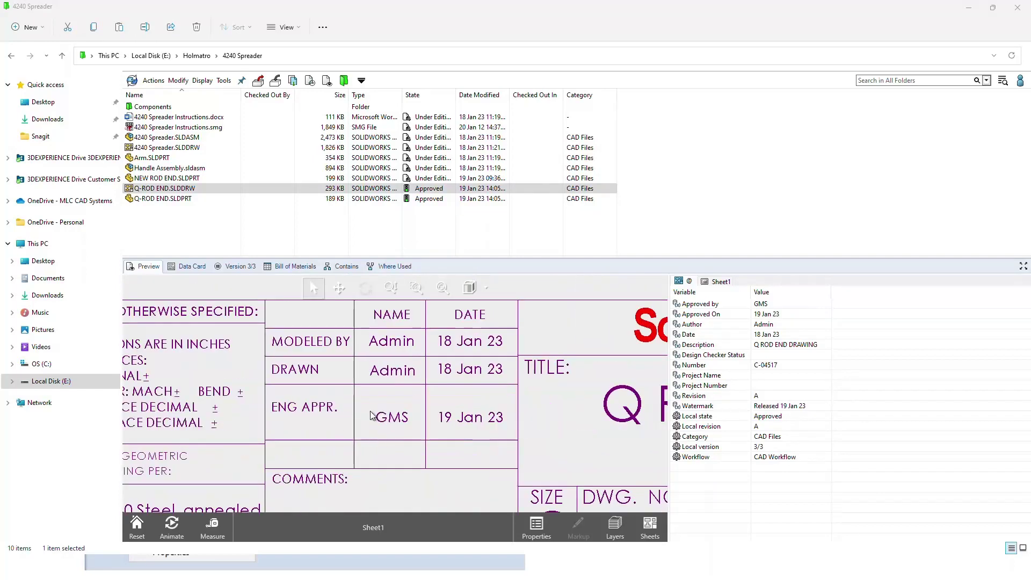
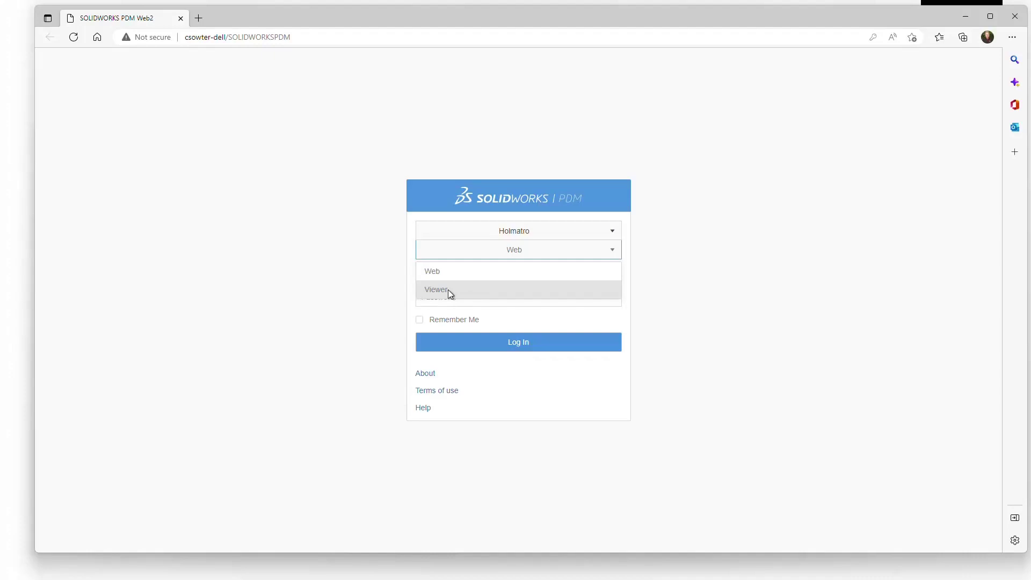
- Log in to the Holmatro vault in SOLIDWORKS PDM Web2 with the Web license type and the user name
{"action": "left_click", "coordinate": [451, 273]}
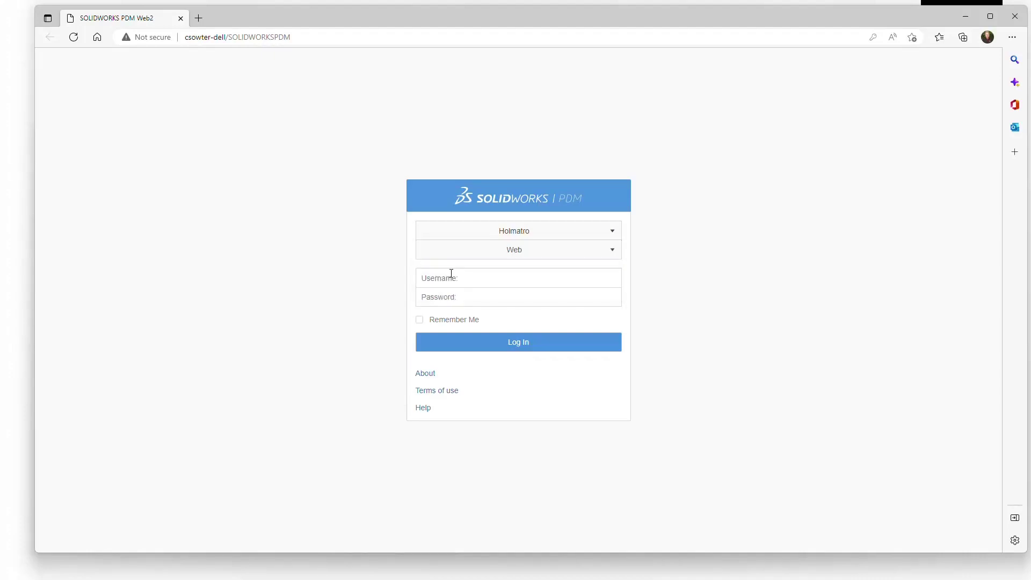
{"action": "left_click", "coordinate": [452, 275]}
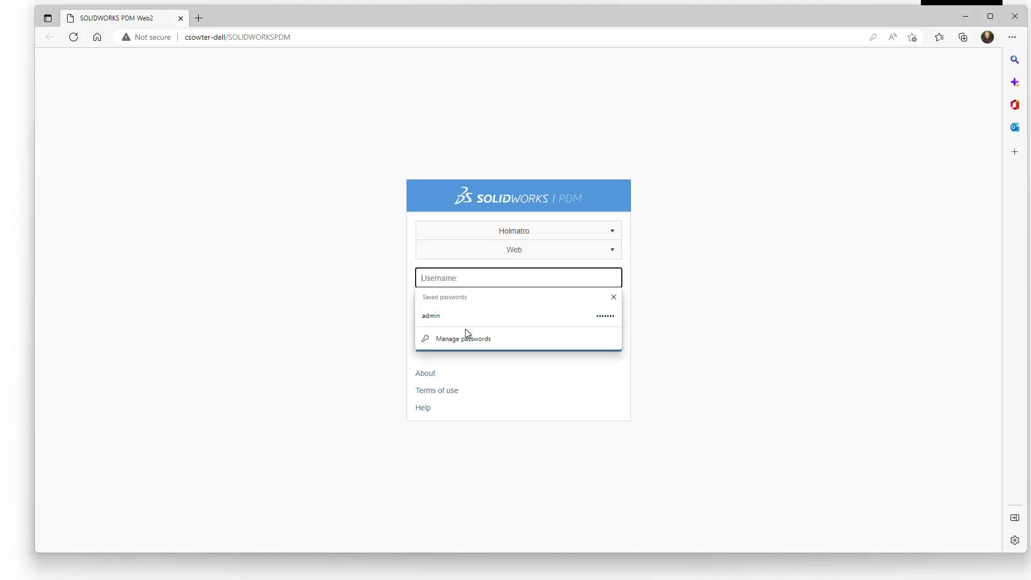
{"action": "type", "text": "chris"}
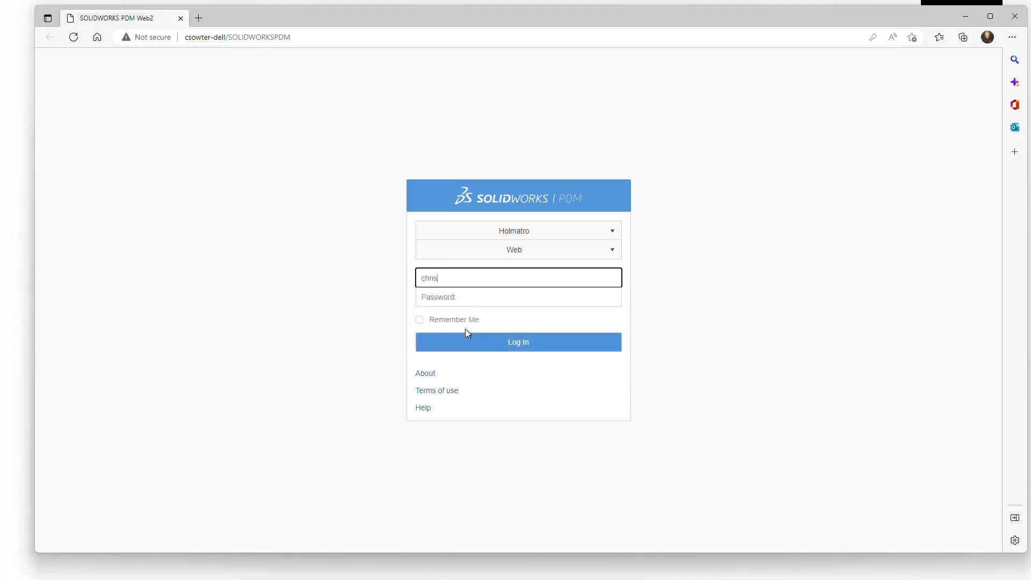
{"action": "left_click", "coordinate": [508, 343]}
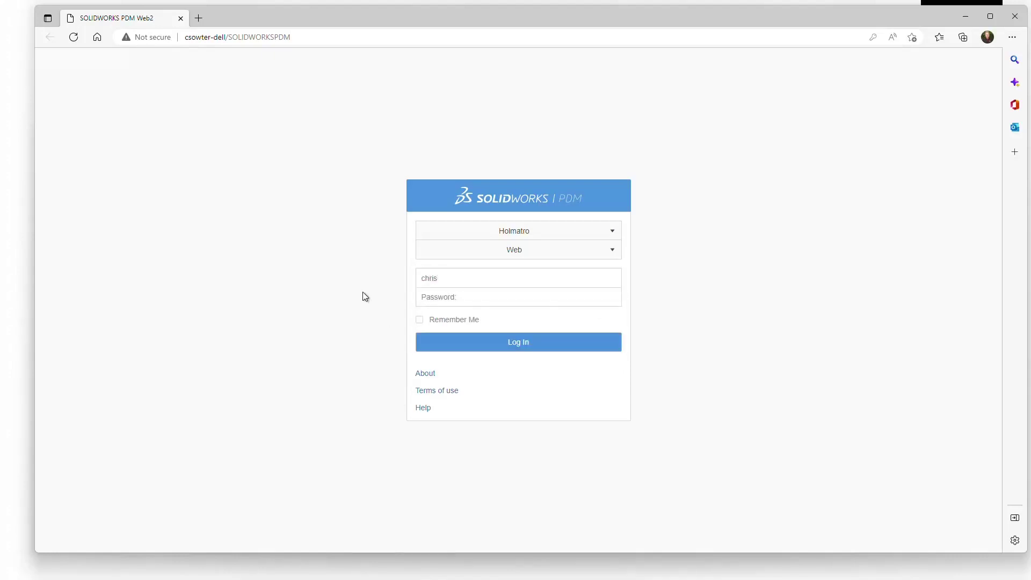
{"action": "left_click", "coordinate": [516, 345]}
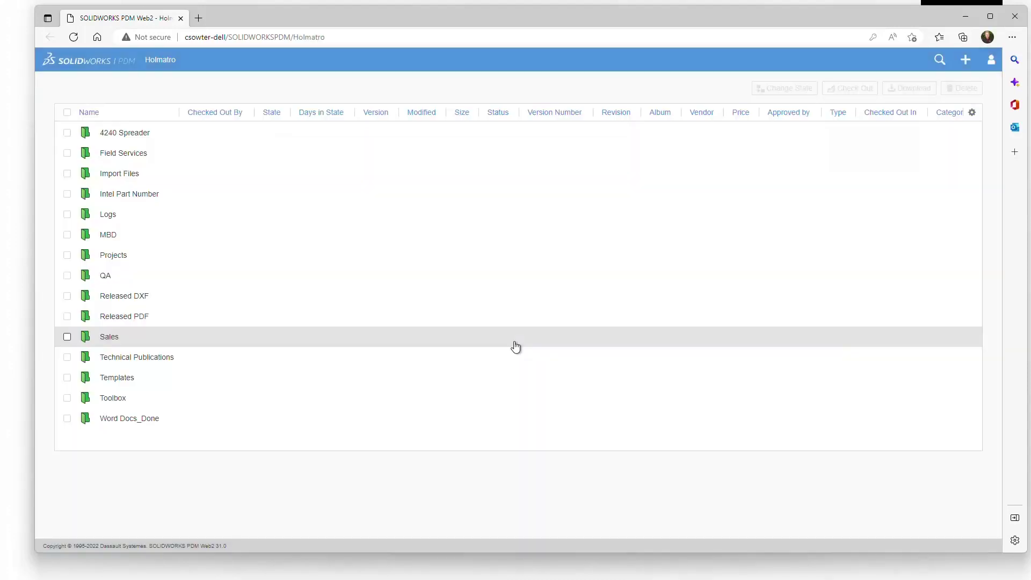
- Open the 4240 Spreader folder and search all vault folders for "pin"
{"action": "left_click", "coordinate": [125, 134]}
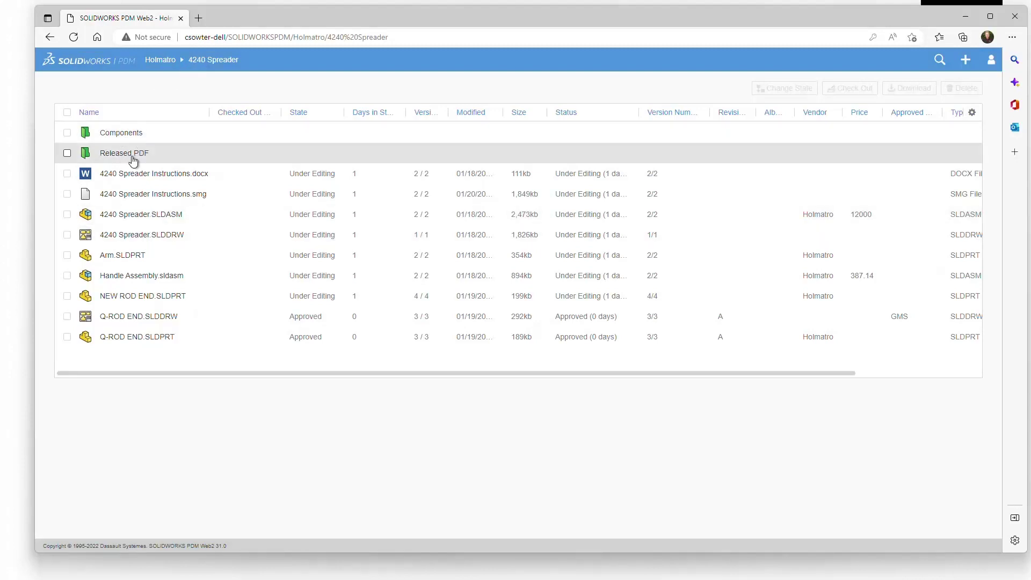
{"action": "left_click", "coordinate": [940, 61]}
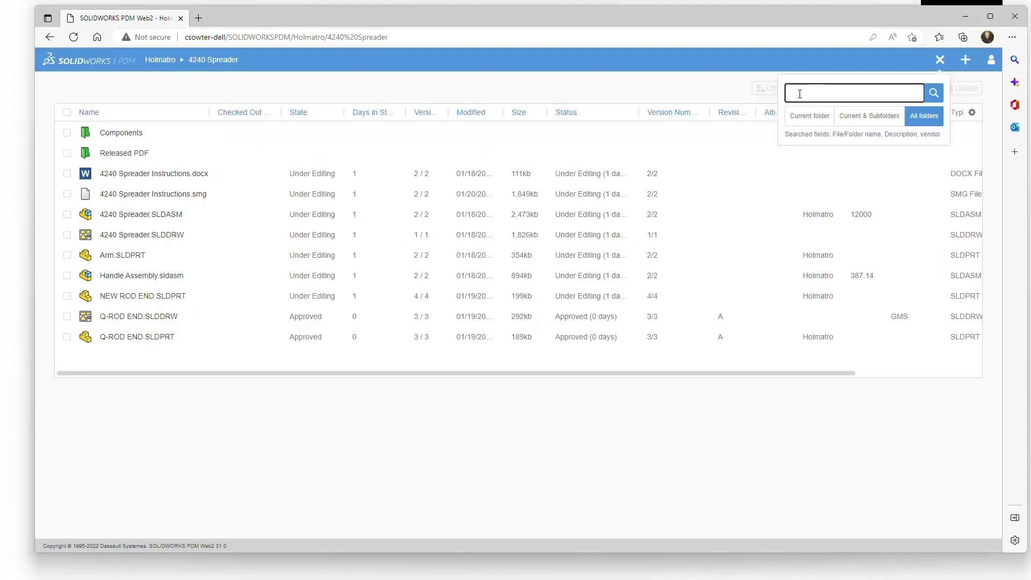
{"action": "type", "text": "pin"}
{"action": "key", "text": "Return"}
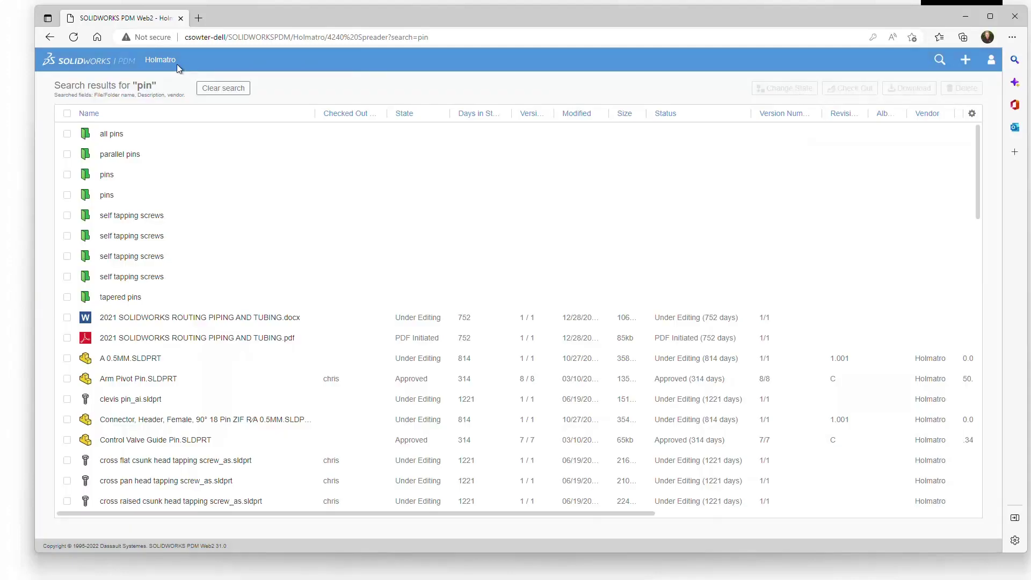
- Return to the 4240 Spreader folder and view 4240 Spreader.SLDASM in the interactive eDrawings preview from a rotated angle
{"action": "left_click", "coordinate": [164, 64]}
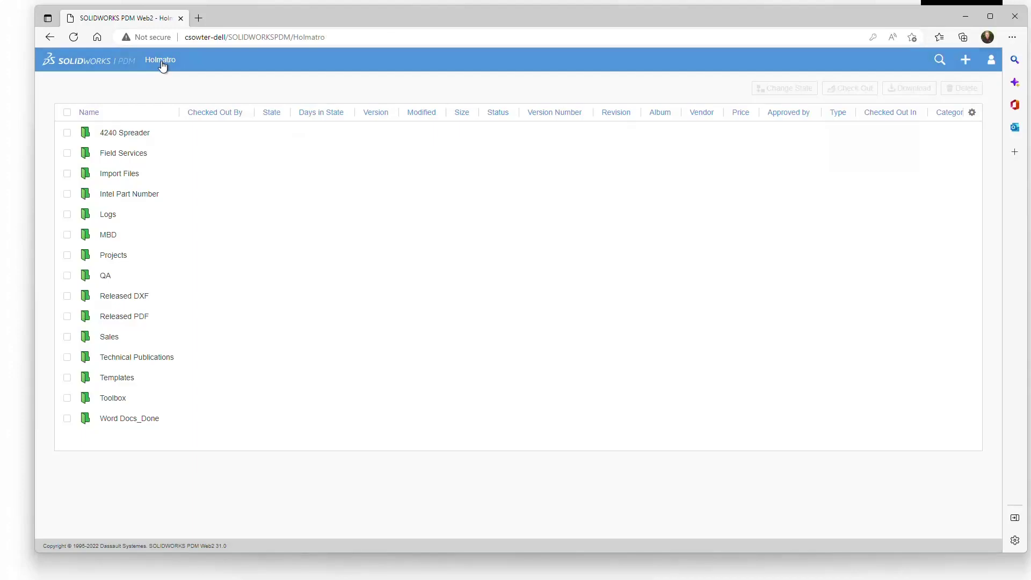
{"action": "left_click", "coordinate": [128, 134]}
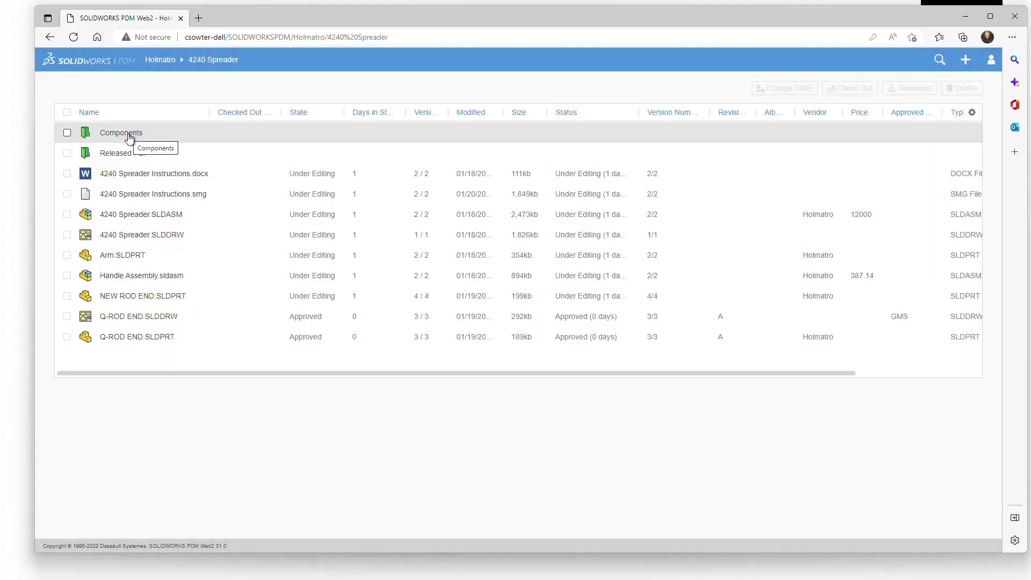
{"action": "left_click", "coordinate": [129, 215]}
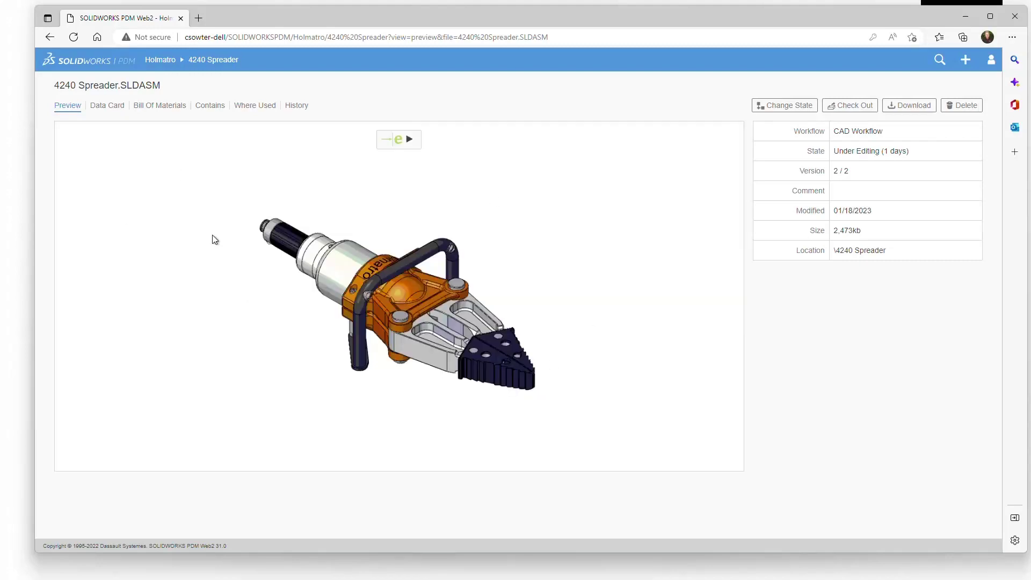
{"action": "left_click", "coordinate": [399, 141]}
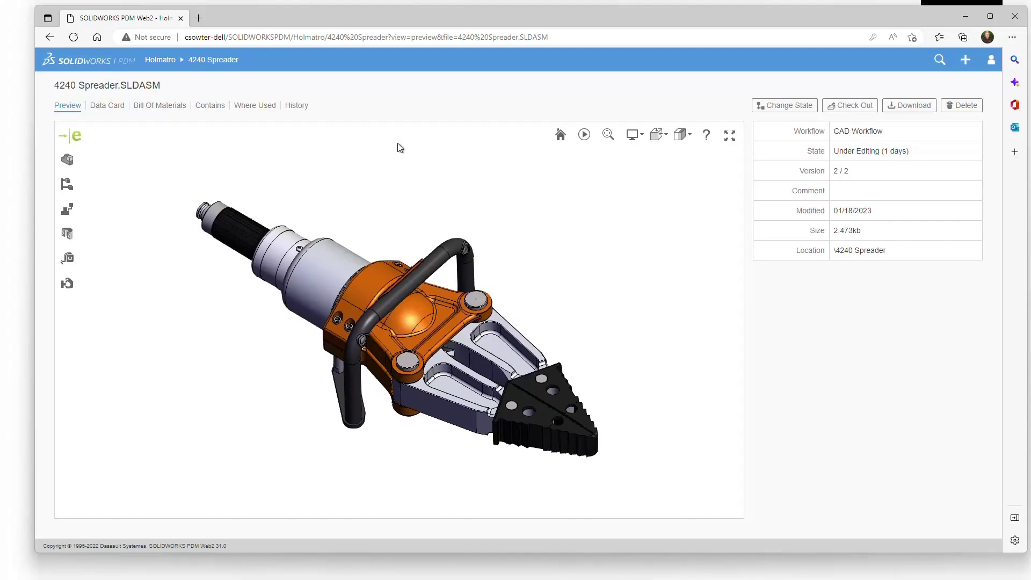
{"action": "mouse_move", "coordinate": [563, 278]}
{"action": "left_mouse_down"}
{"action": "mouse_move", "coordinate": [553, 237]}
{"action": "mouse_move", "coordinate": [559, 283]}
{"action": "mouse_move", "coordinate": [394, 281]}
{"action": "mouse_move", "coordinate": [545, 282]}
{"action": "left_mouse_up"}
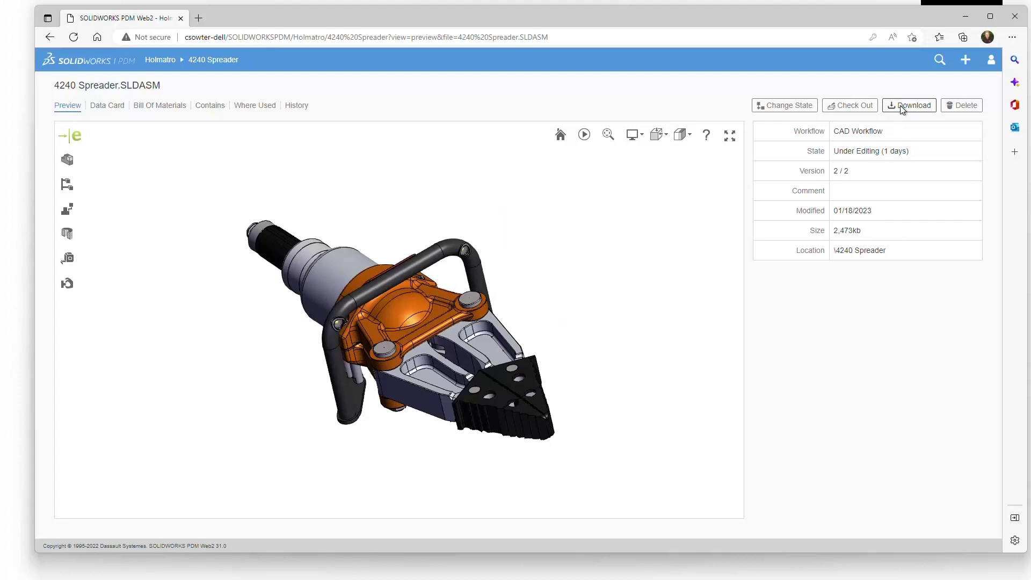
- Open Arm.SLDPRT from the 4240 Spreader folder and review the transitions available for changing its state
{"action": "left_click", "coordinate": [226, 61]}
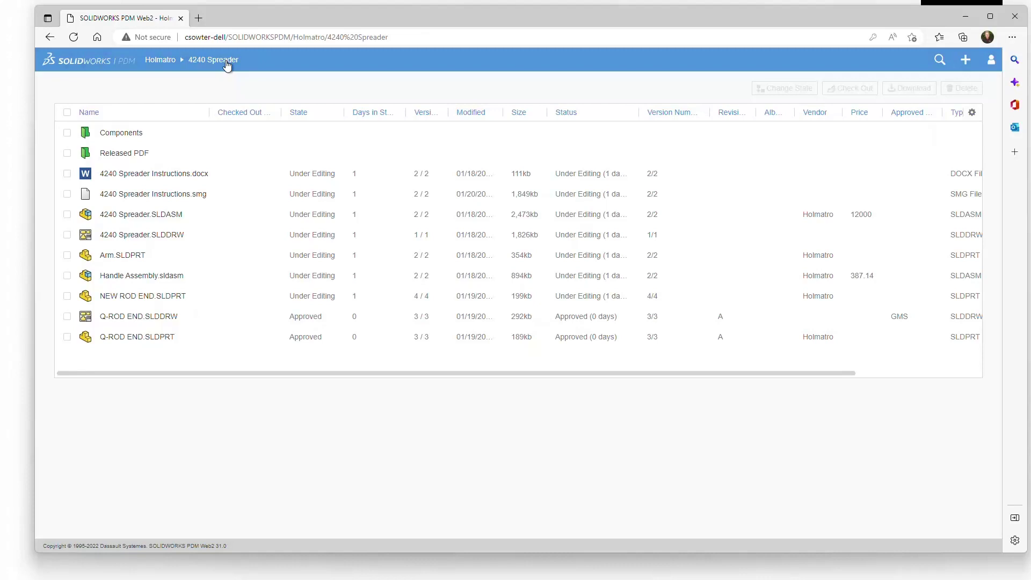
{"action": "left_click", "coordinate": [153, 255]}
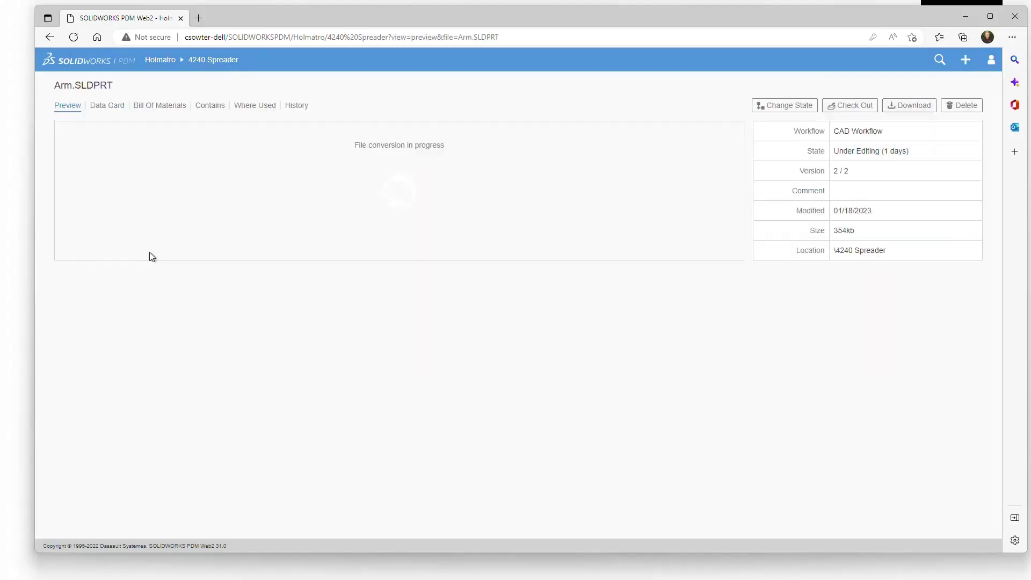
{"action": "left_click", "coordinate": [778, 105]}
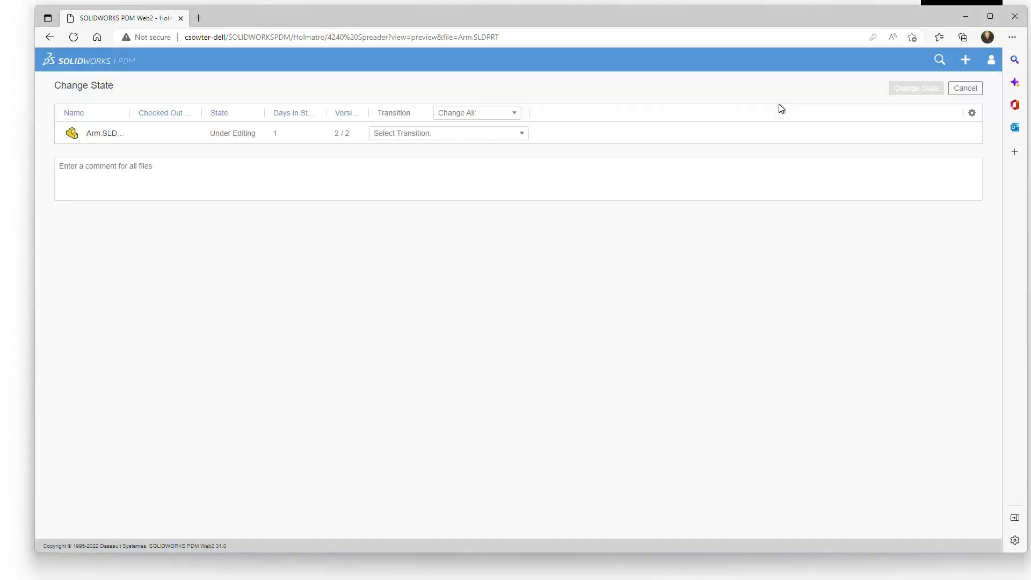
{"action": "left_click", "coordinate": [521, 133]}
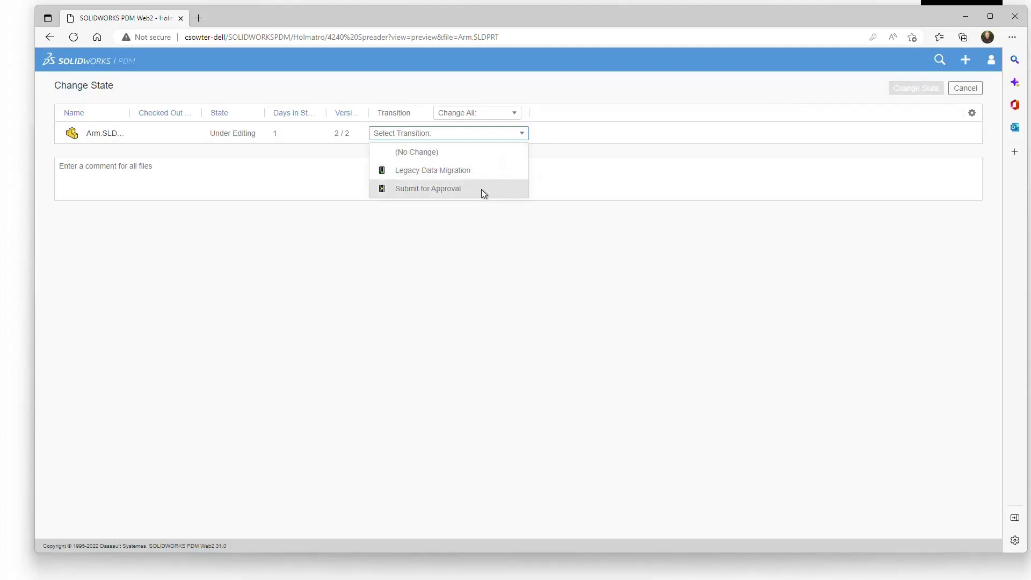
{"action": "left_click", "coordinate": [524, 260]}
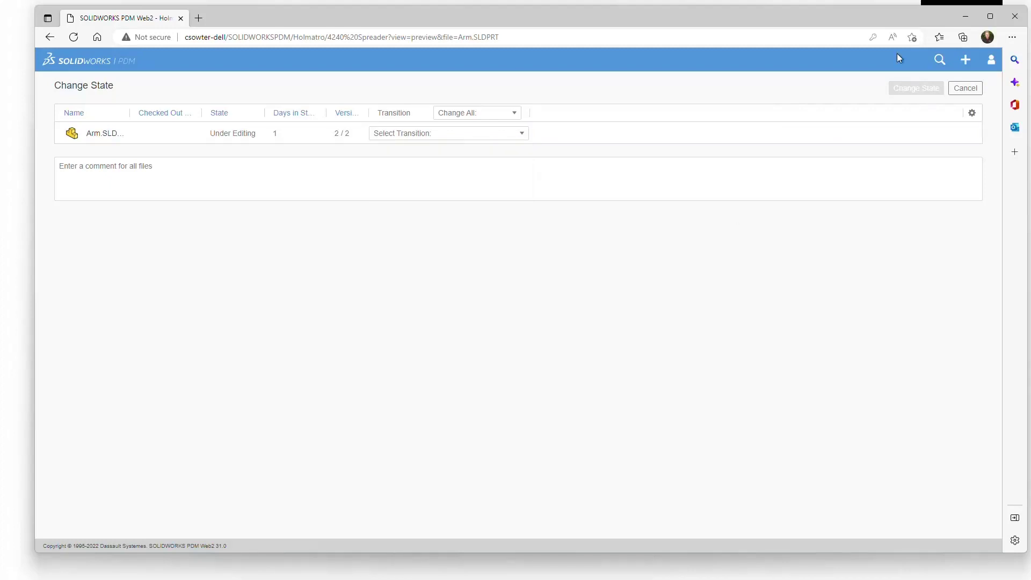
- Close the browser window showing the PDM Web2 Change State page for Arm.SLDPRT
{"action": "left_click", "coordinate": [1012, 19]}
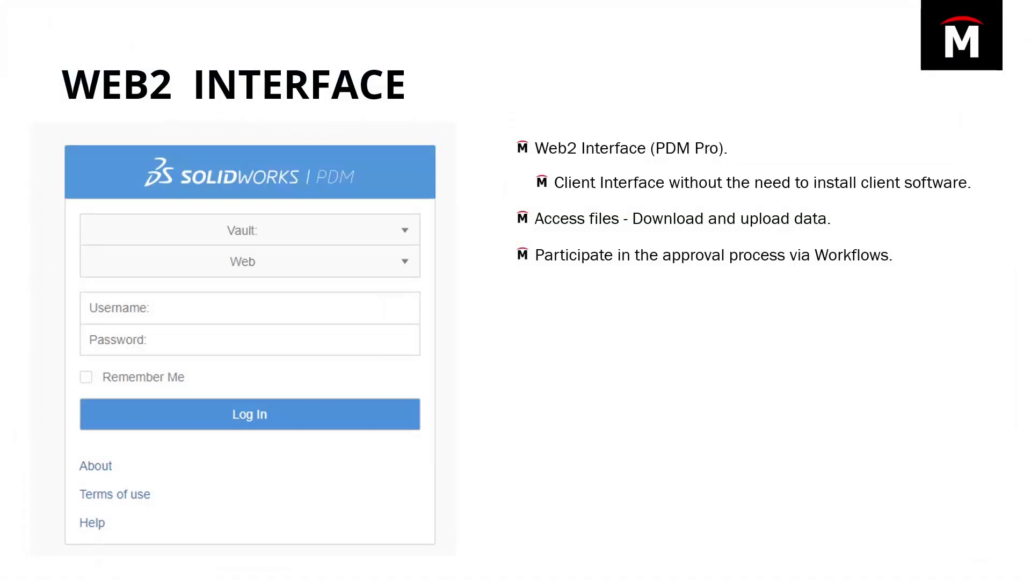
{"action": "key", "text": "Right"}
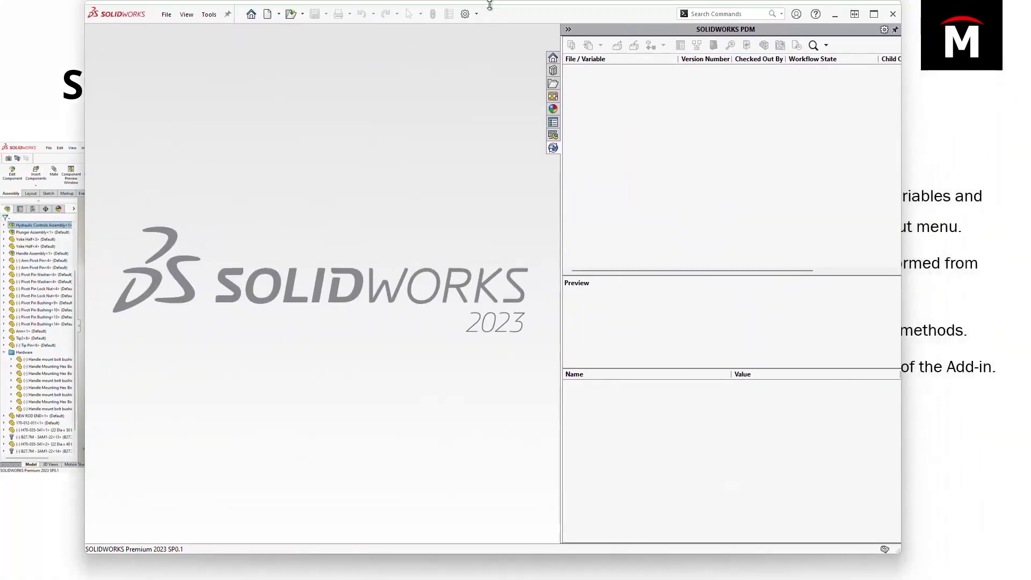
- Switch to SOLIDWORKS, maximize its window and review whether the SOLIDWORKS PDM add-in is active and loaded at start-up
{"action": "left_click", "coordinate": [874, 14]}
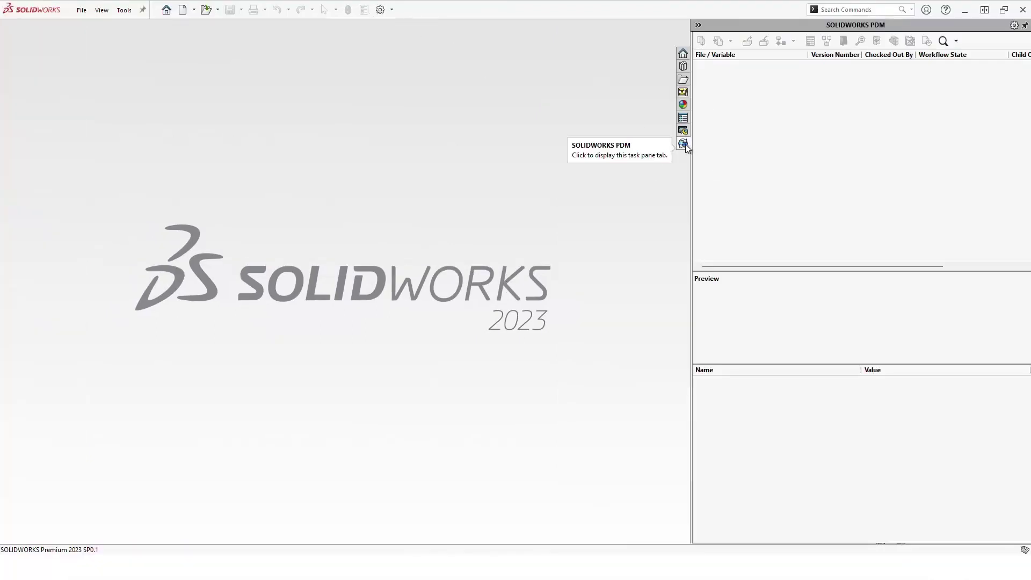
{"action": "left_click", "coordinate": [391, 10]}
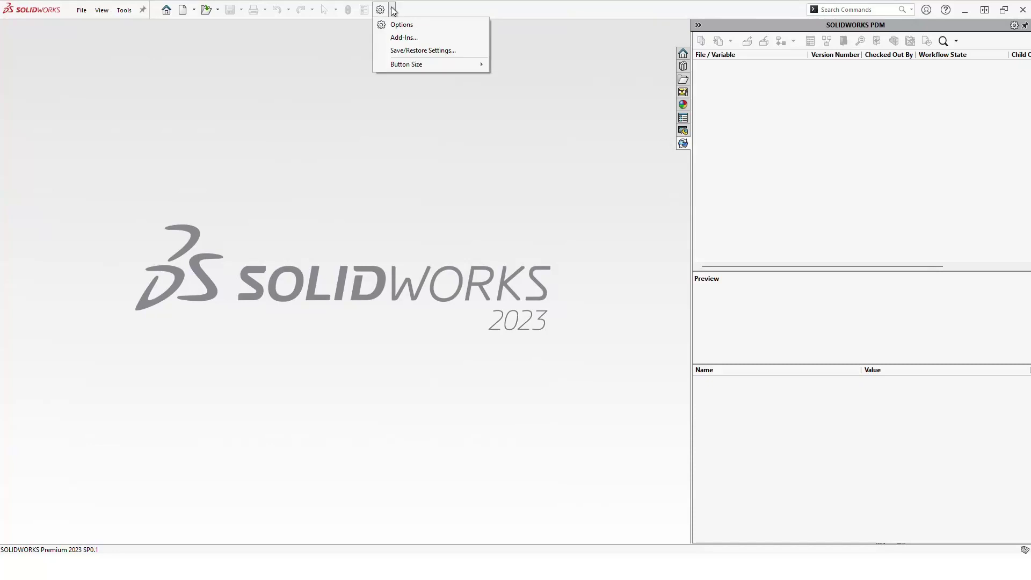
{"action": "left_click", "coordinate": [391, 35]}
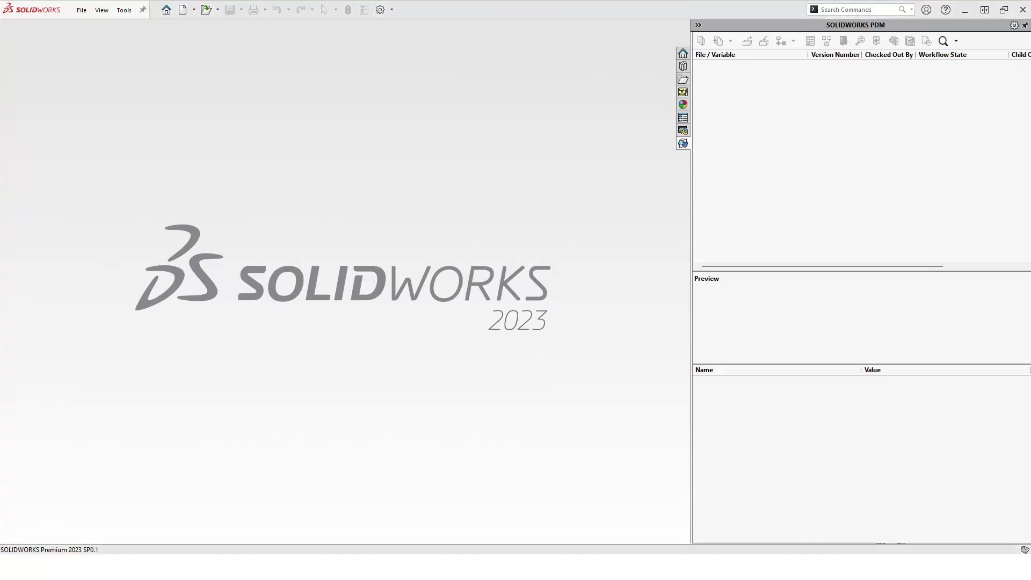
{"action": "left_click_drag", "start_coordinate": [536, 89], "coordinate": [396, 90]}
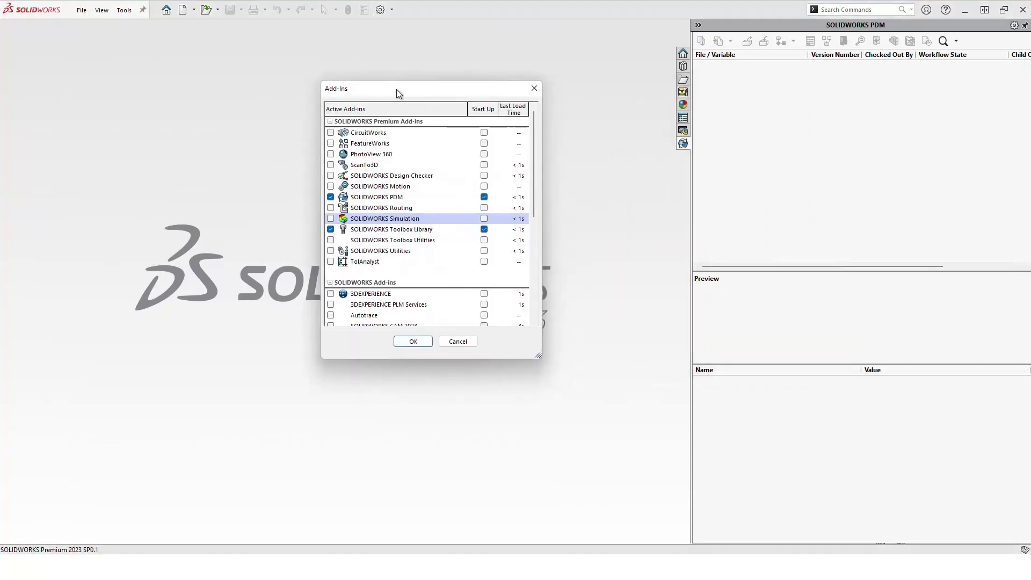
{"action": "left_click", "coordinate": [365, 198]}
{"action": "left_click", "coordinate": [411, 342]}
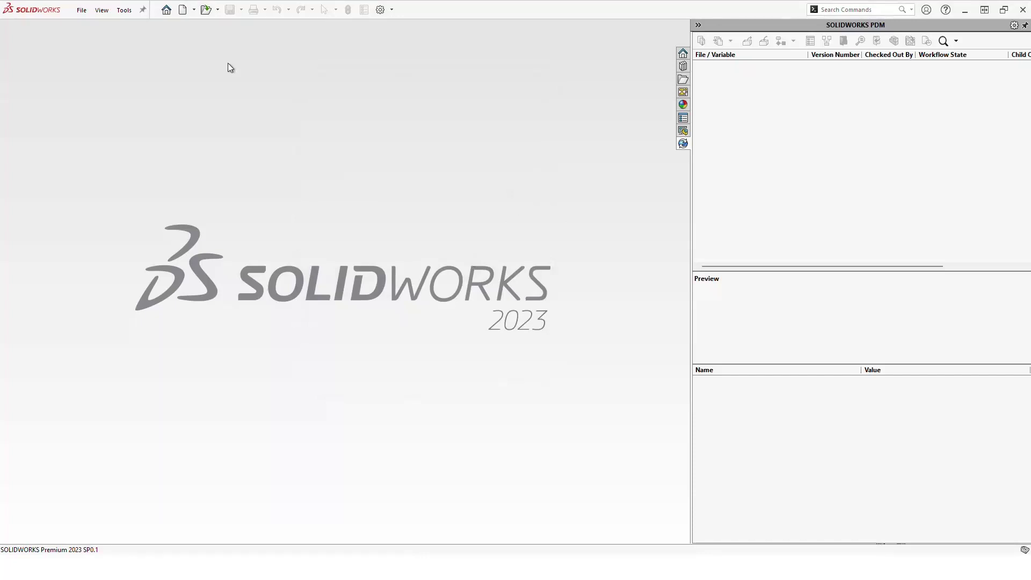
- Start opening a document and log in to the Holmatro vault with the other account's user name
{"action": "left_click", "coordinate": [206, 10]}
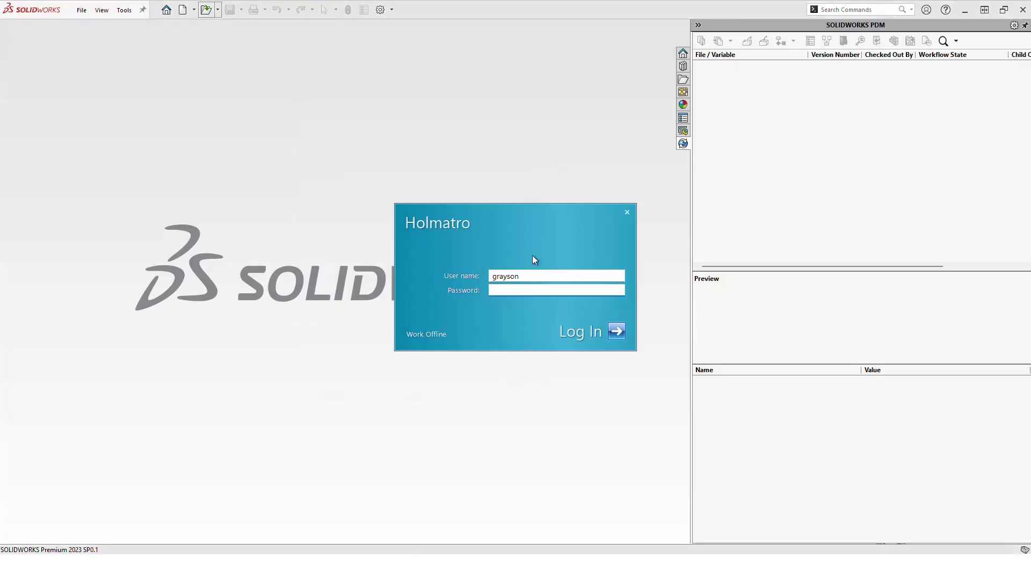
{"action": "double_click", "coordinate": [543, 275]}
{"action": "type", "text": "chris"}
{"action": "key", "text": "Return"}
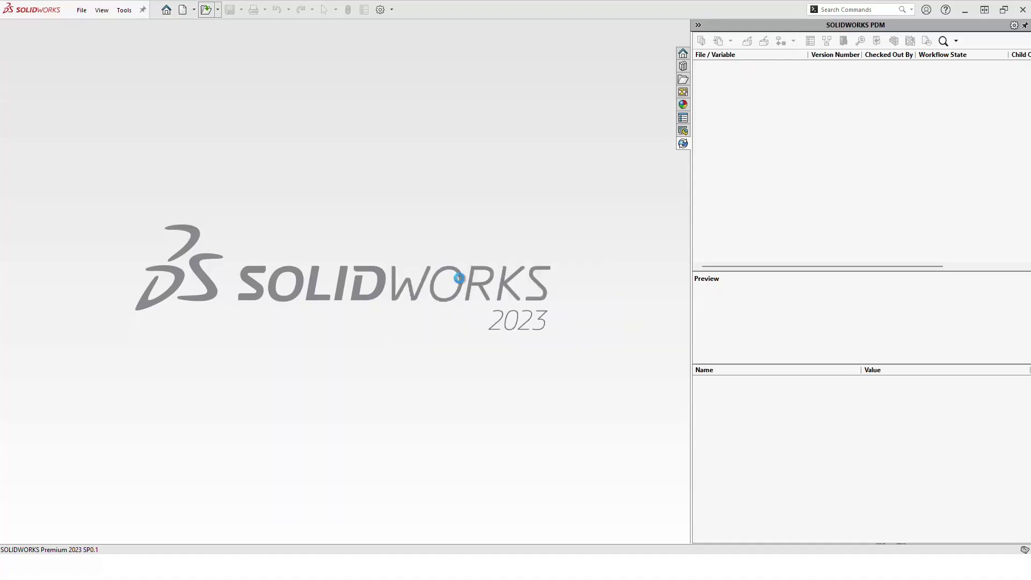
- Open NEW ROD END.SLDPRT from the P-00100.ACME Corp CAD Files folder without checking it out
{"action": "key", "text": "ctrl+o"}
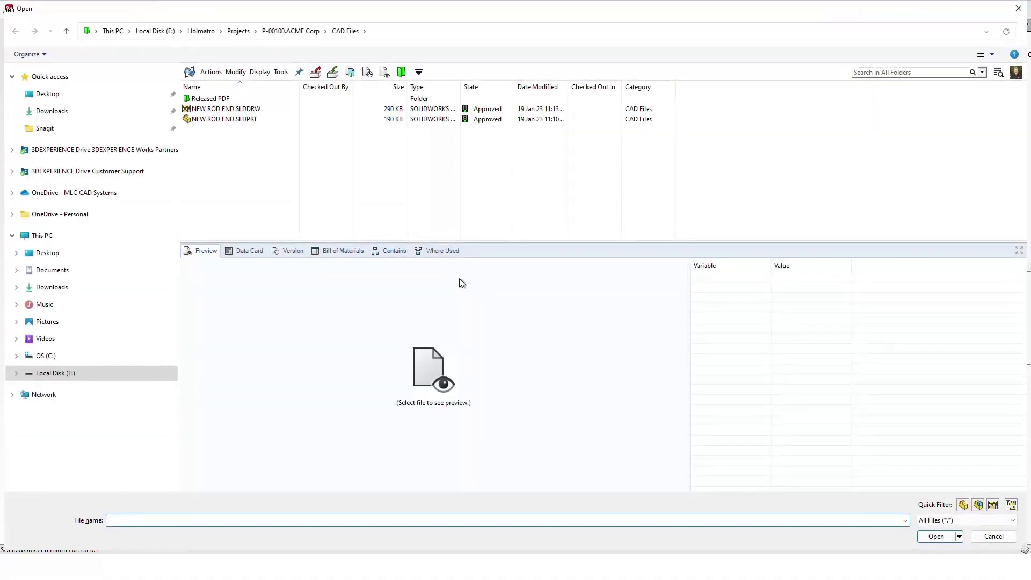
{"action": "left_click", "coordinate": [225, 119]}
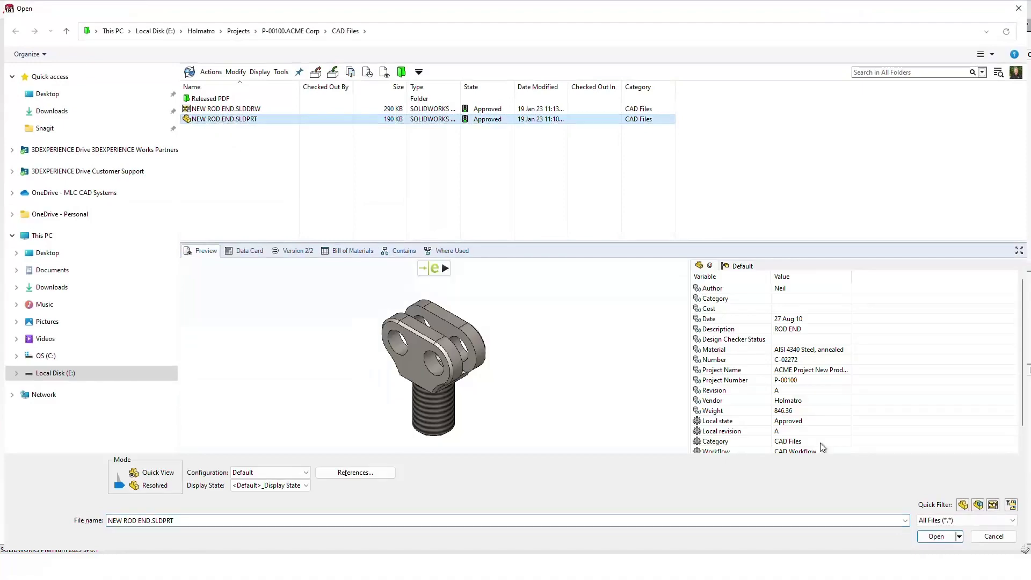
{"action": "left_click", "coordinate": [935, 537]}
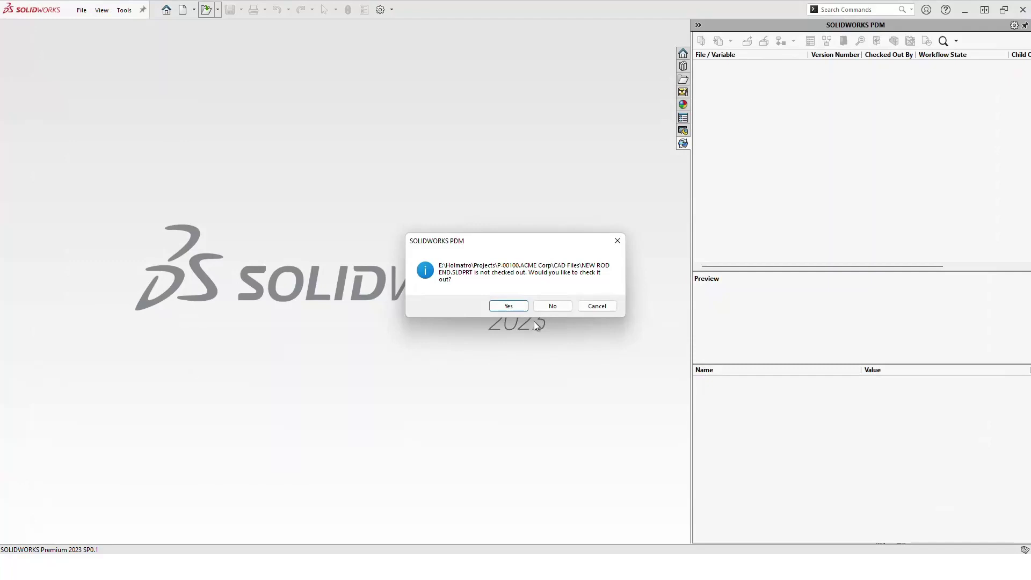
{"action": "left_click", "coordinate": [547, 306]}
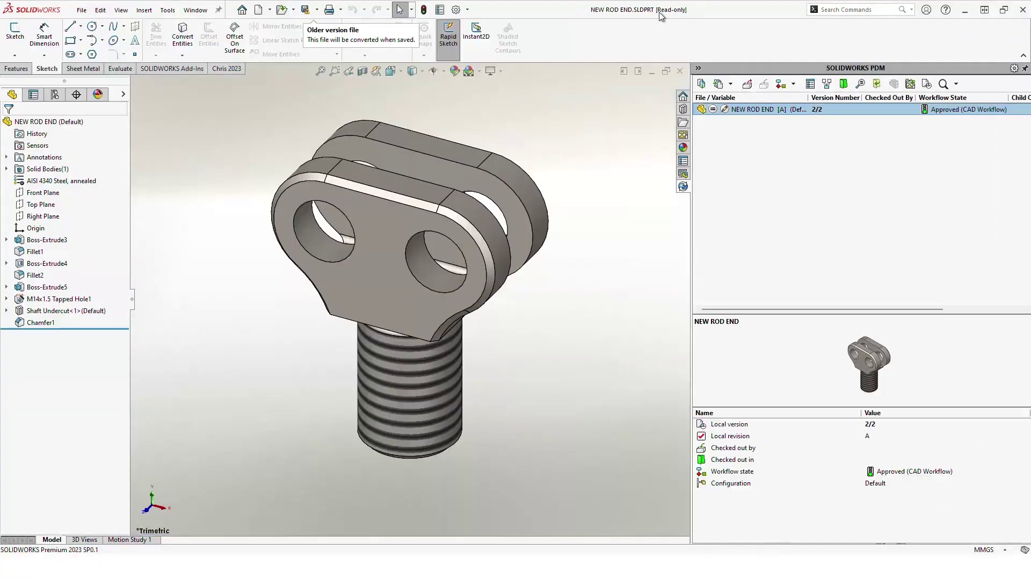
- Inspect the rod end from a rotated angle and review its vault entry, check-out command and the versions available to get
{"action": "middle_click_drag", "start_coordinate": [555, 301], "coordinate": [526, 304]}
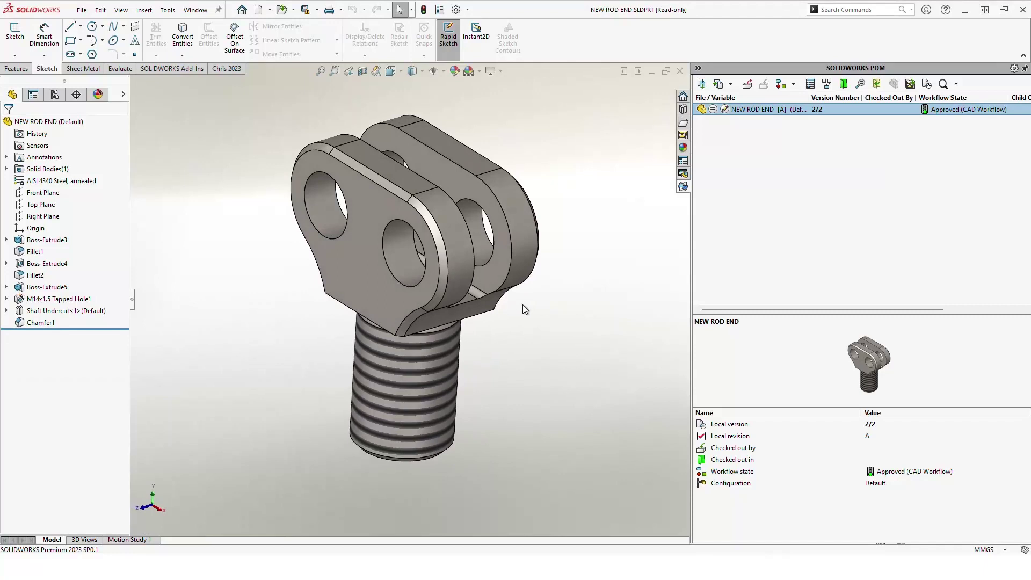
{"action": "left_click", "coordinate": [766, 192]}
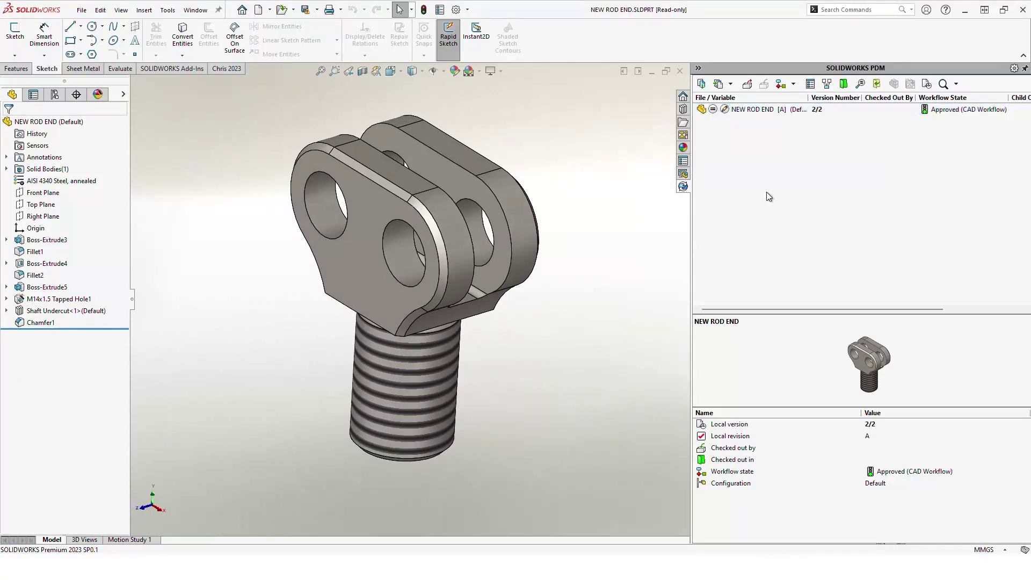
{"action": "left_click", "coordinate": [768, 110]}
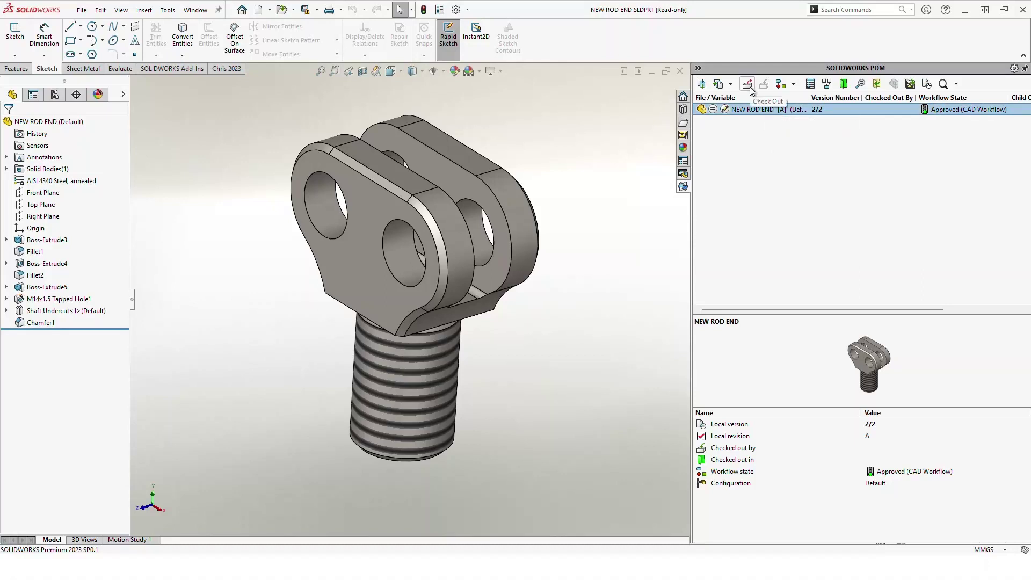
{"action": "left_click", "coordinate": [763, 218]}
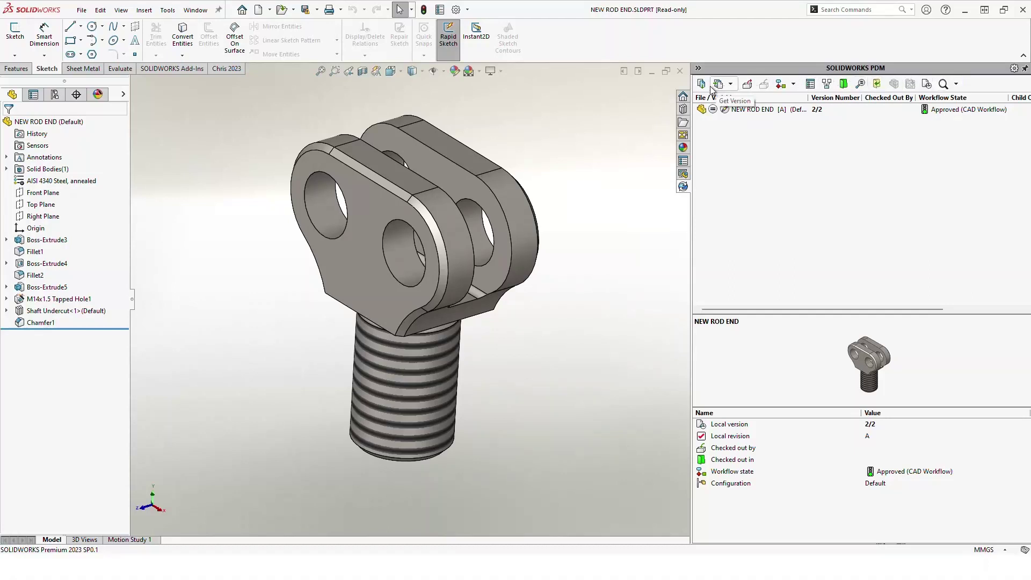
{"action": "left_click", "coordinate": [729, 85]}
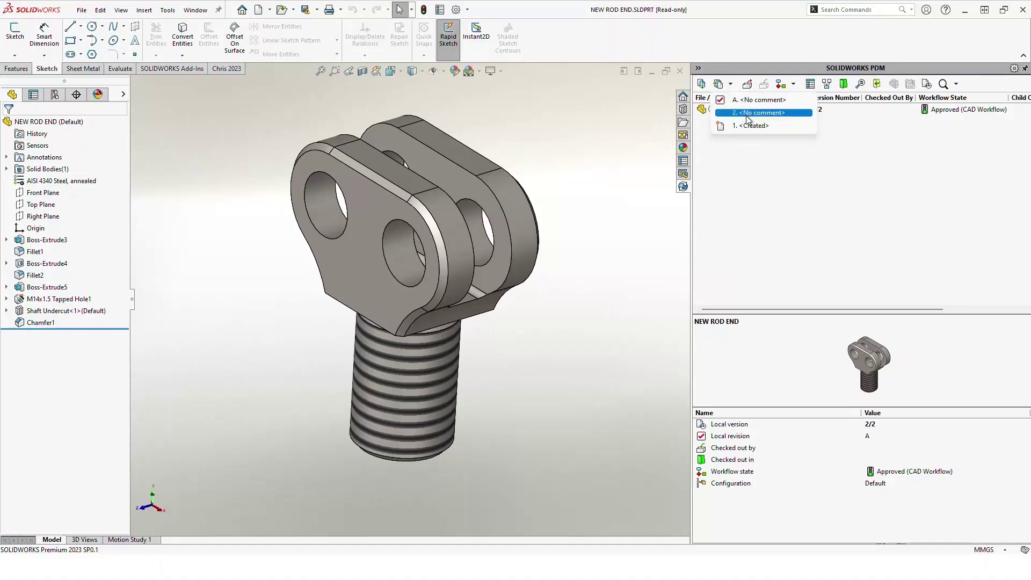
{"action": "left_click", "coordinate": [757, 172]}
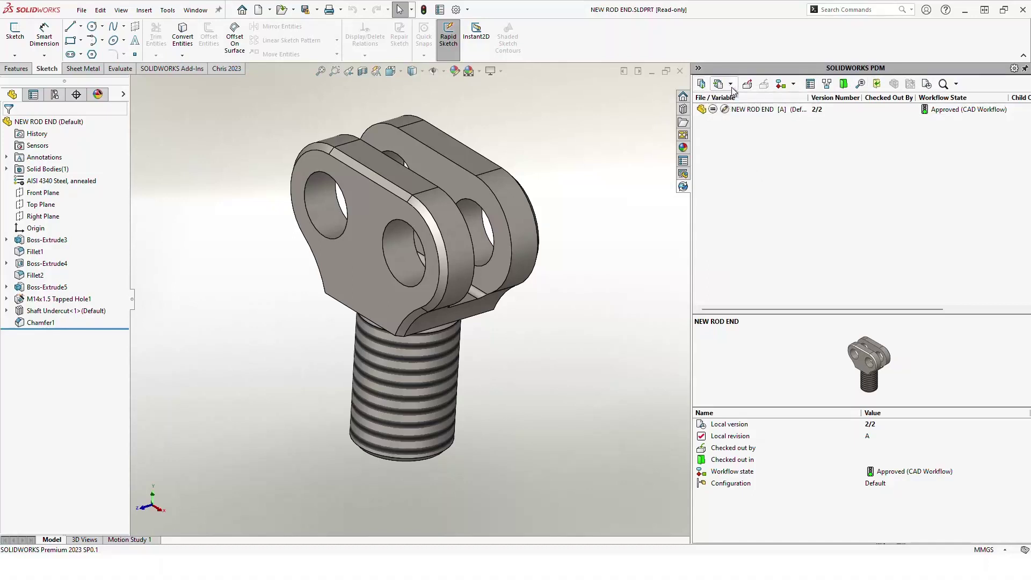
- Review the state transitions available for NEW ROD END and the vault search options in the PDM add-in
{"action": "left_click", "coordinate": [793, 85]}
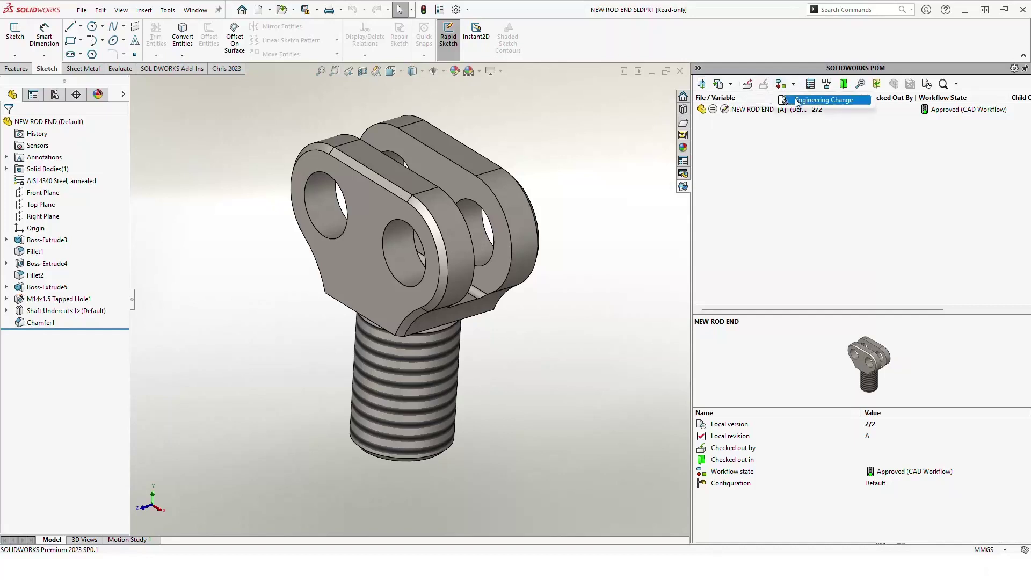
{"action": "left_click", "coordinate": [808, 88]}
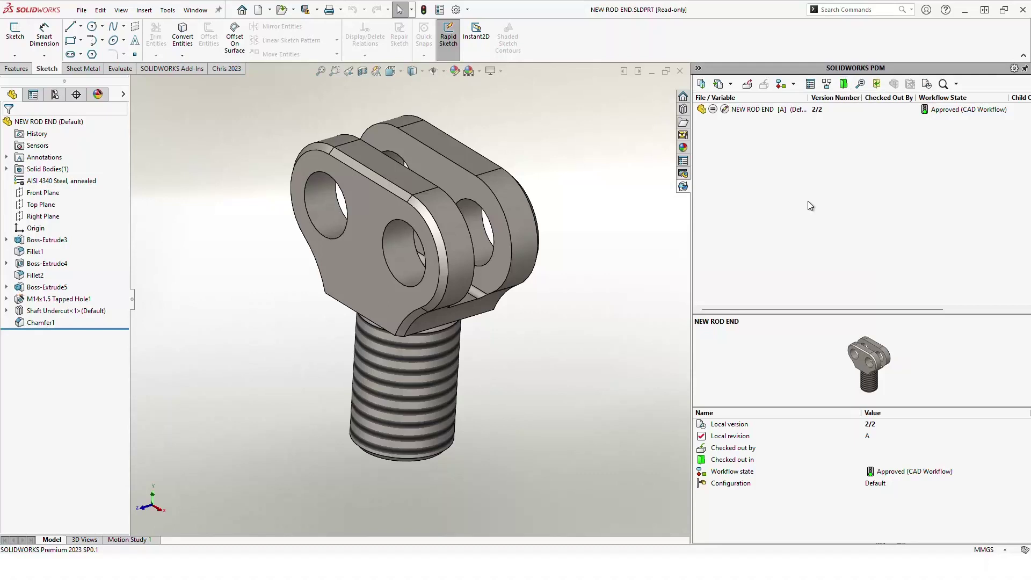
{"action": "left_click", "coordinate": [957, 89]}
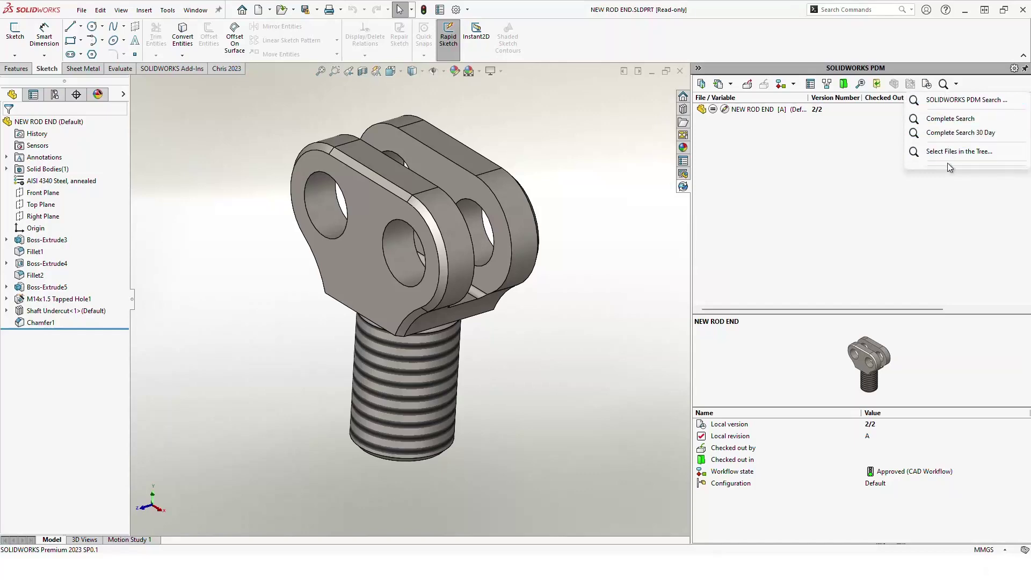
{"action": "left_click", "coordinate": [789, 231]}
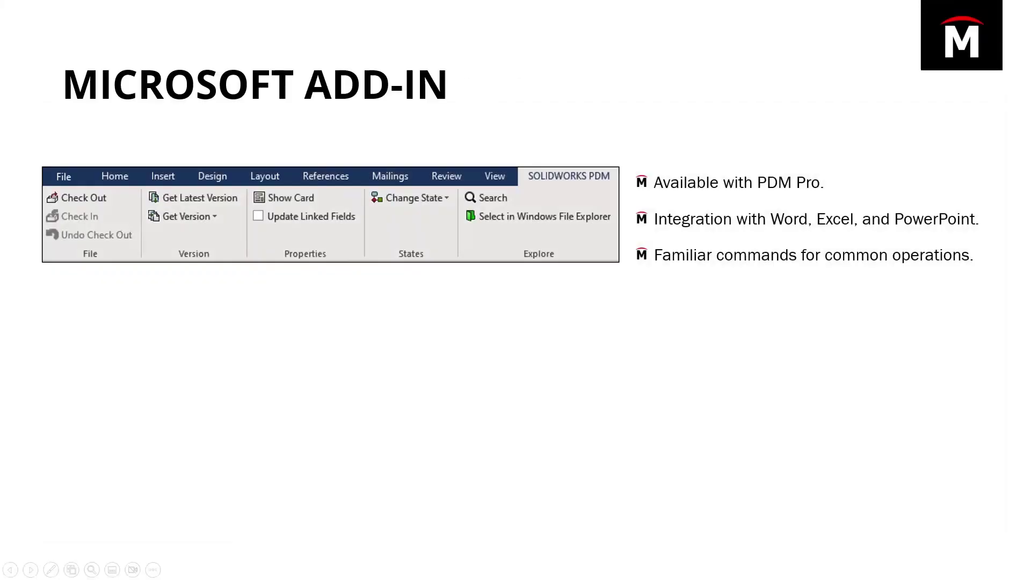
{"action": "key", "text": "Right"}
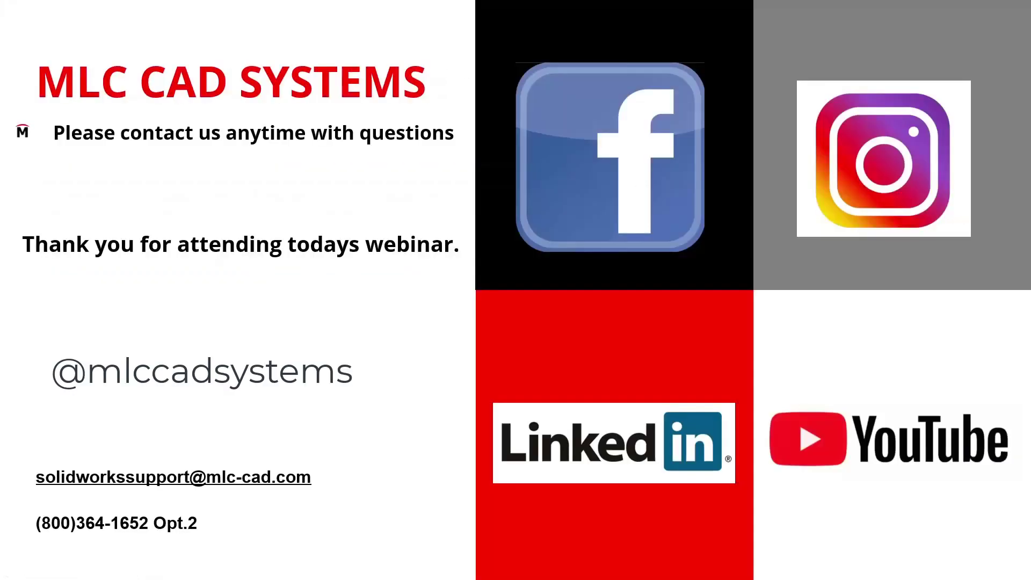